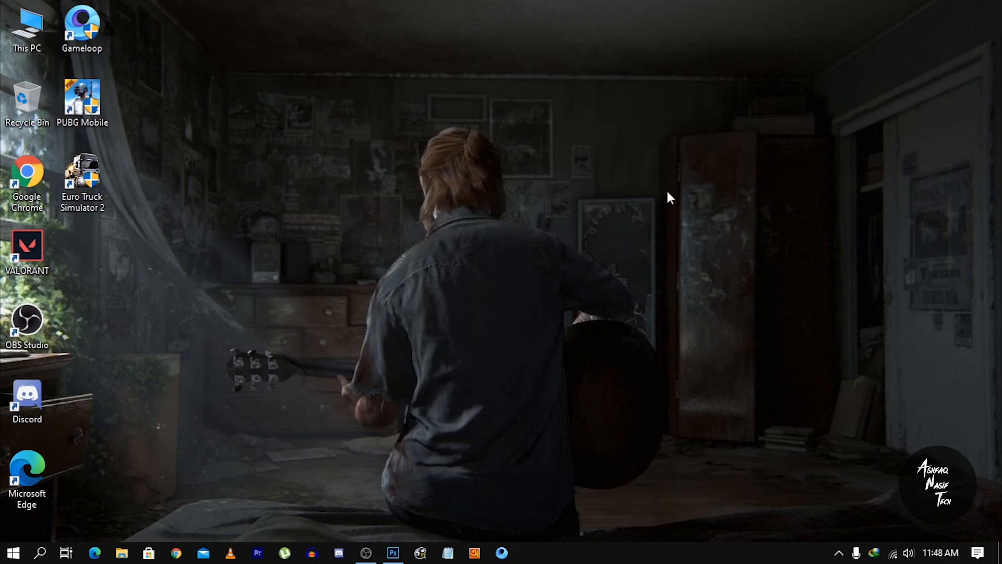
Switch to Photoshop and start a new document named "New Page"
left_click(393, 553)
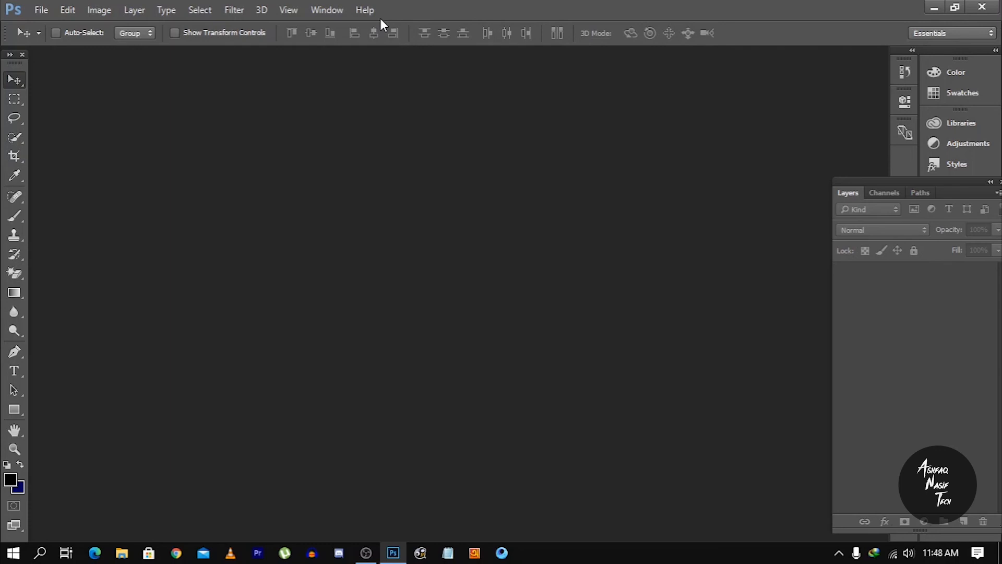
left_click(41, 11)
left_click(47, 27)
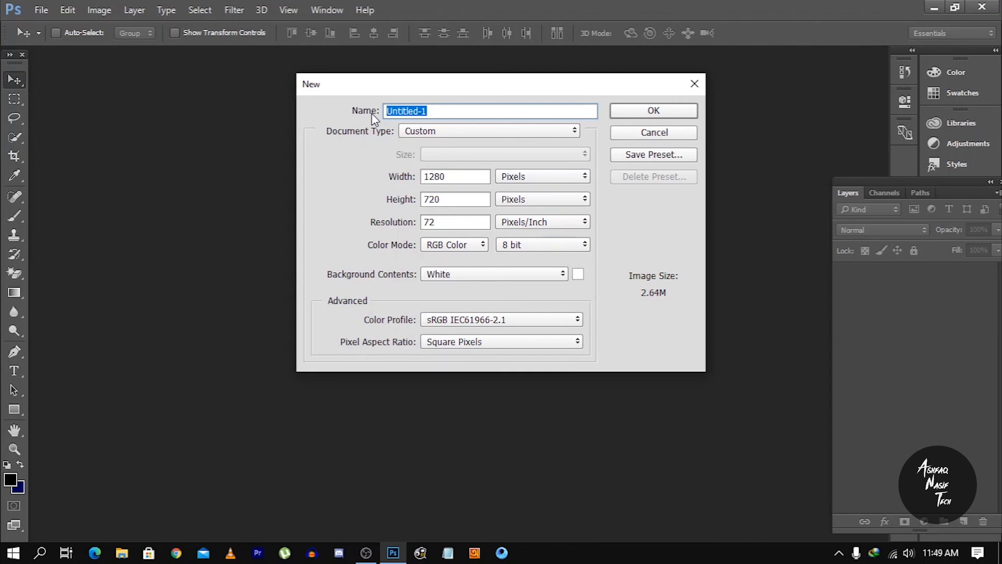
type("New Page")
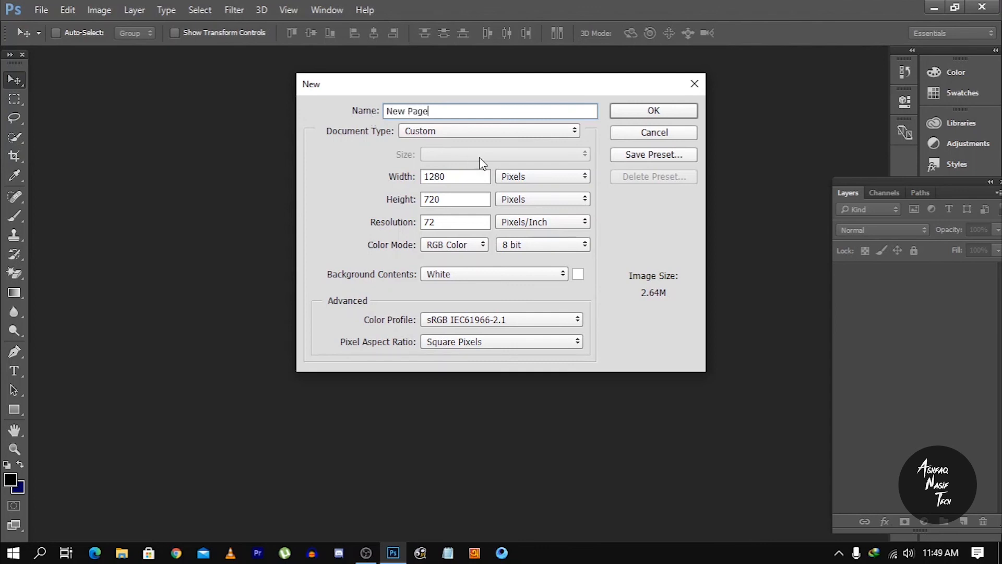
Keep the new document at 1280 × 720 pixels and set its resolution to 100 pixels/inch
left_click(443, 177)
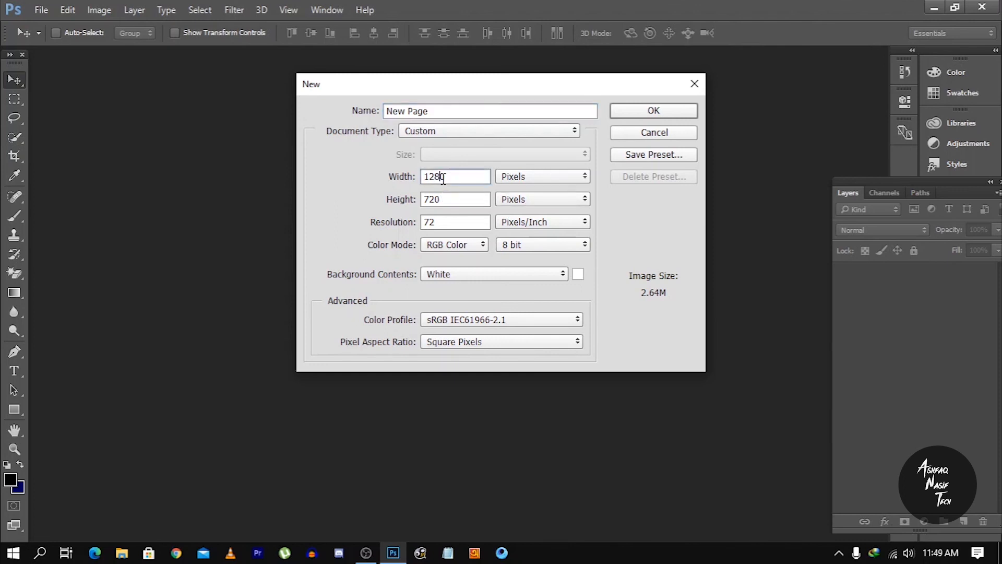
left_click(518, 179)
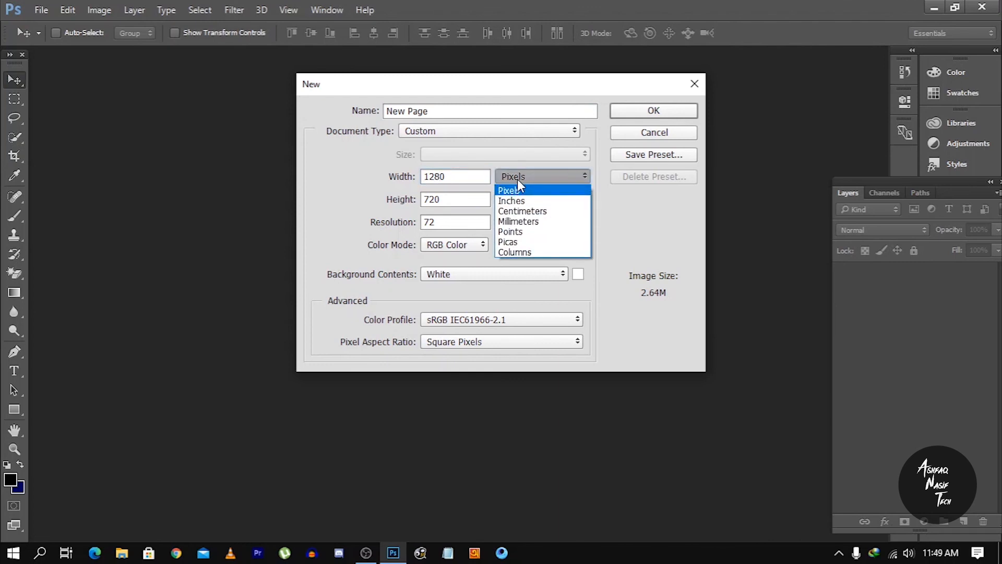
left_click(459, 185)
left_click(457, 180)
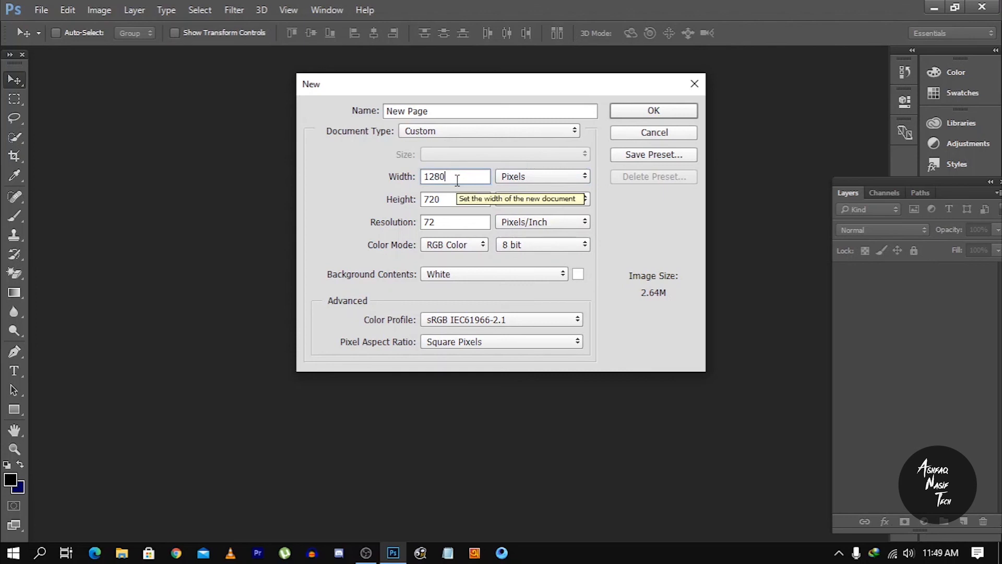
key("Tab")
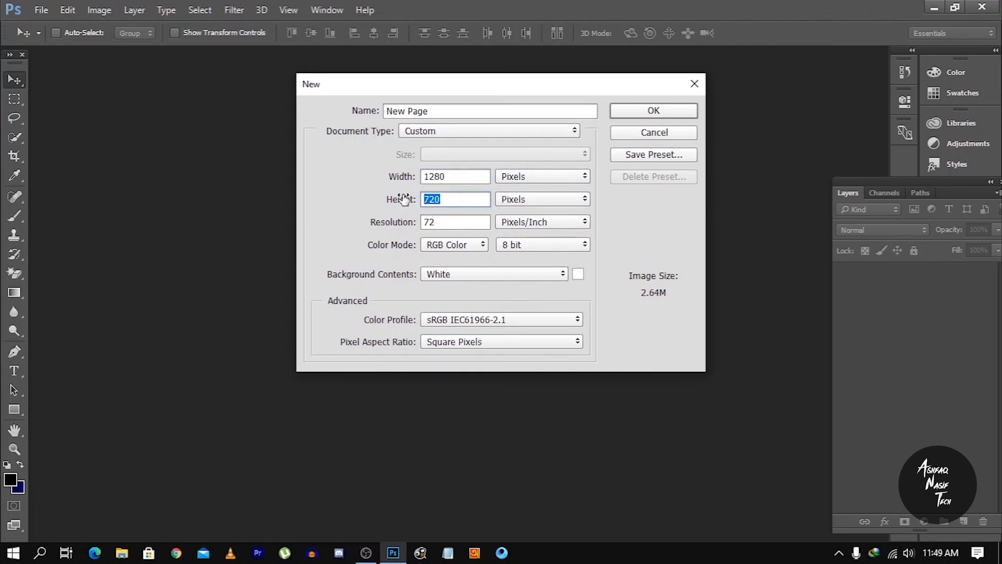
left_click(453, 178)
left_click(450, 227)
left_click_drag(450, 226, 426, 222)
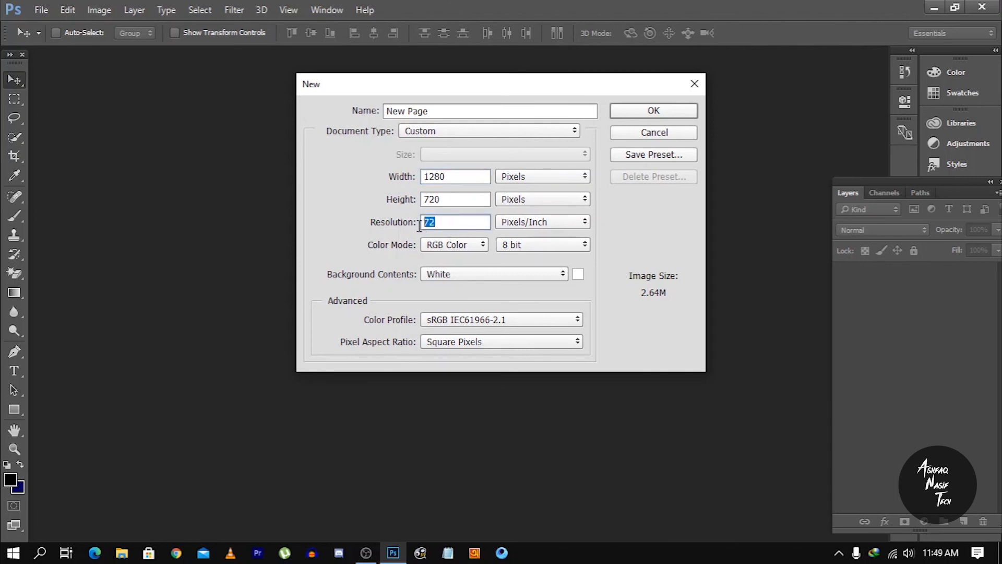
type("100")
Try CMYK Color, return the color mode to RGB Color, and create the document
left_click(450, 248)
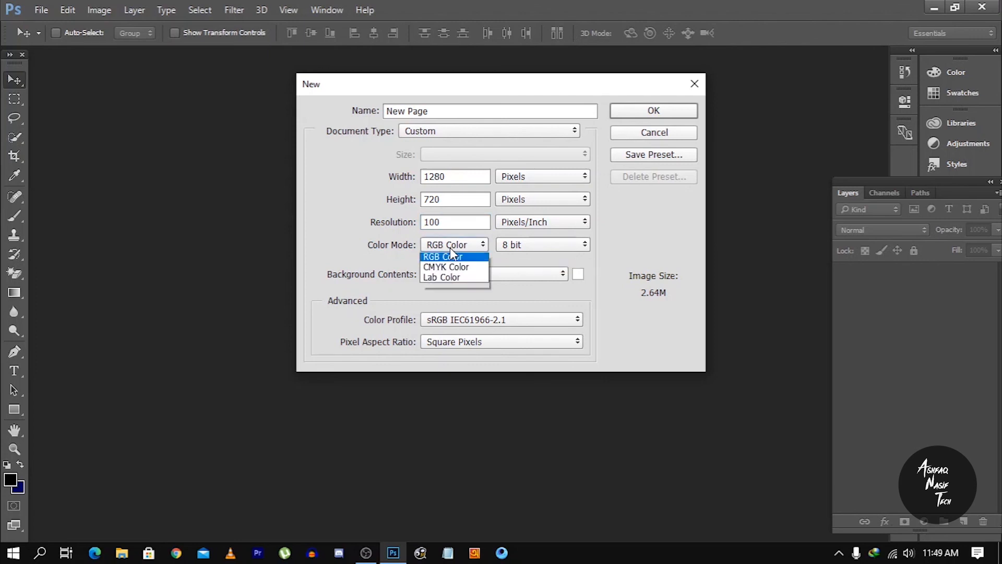
left_click(437, 291)
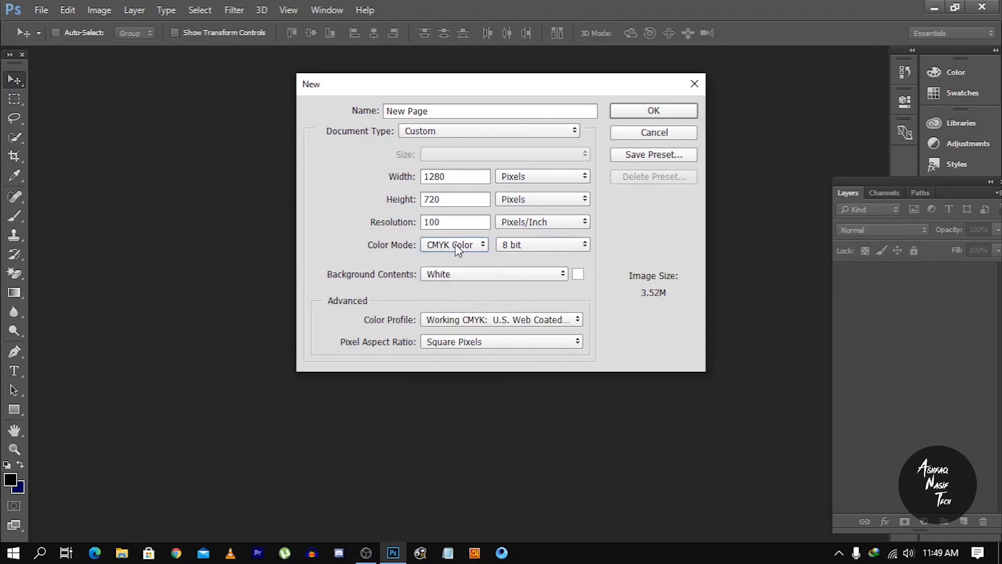
left_click(456, 244)
left_click(438, 280)
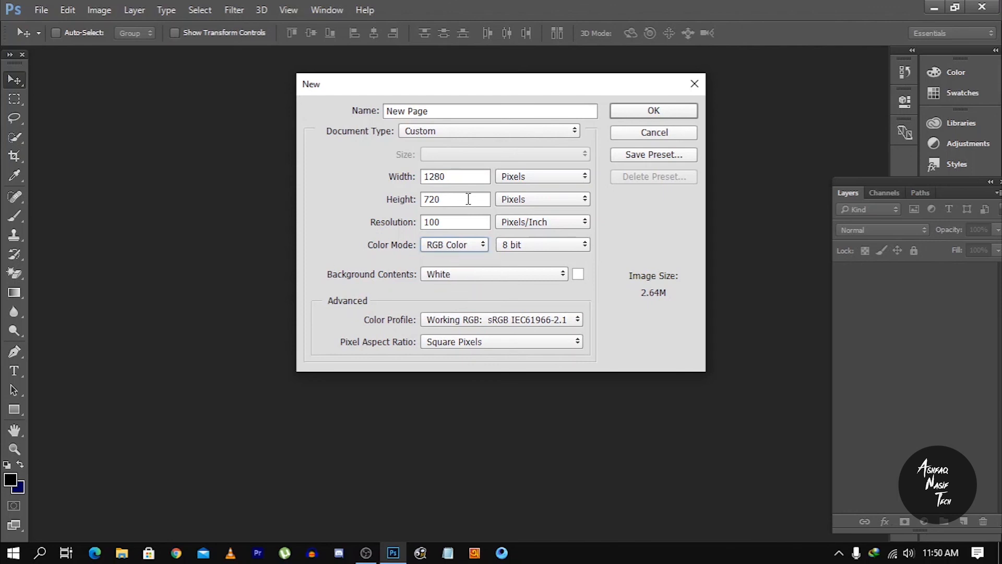
left_click(663, 109)
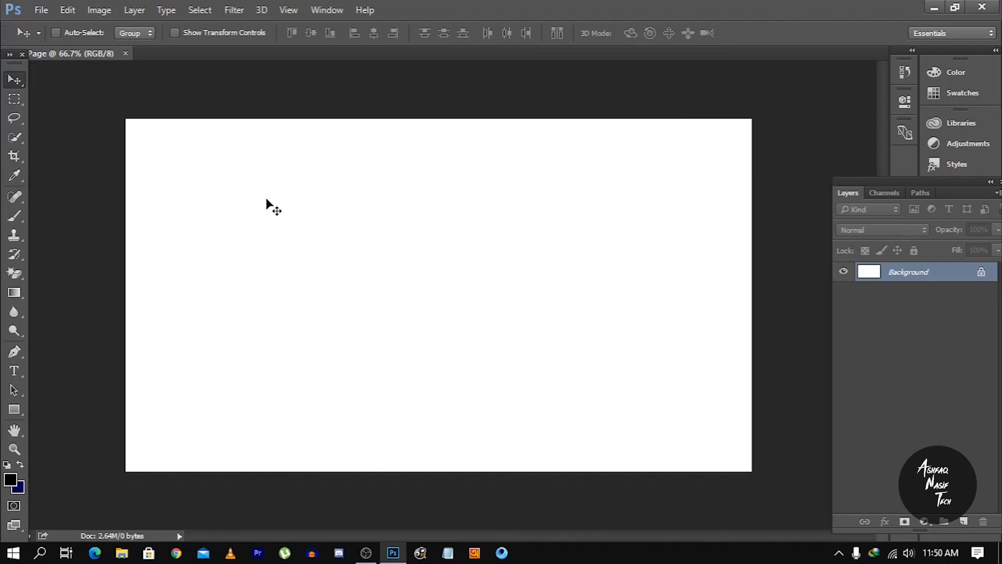
left_click(328, 10)
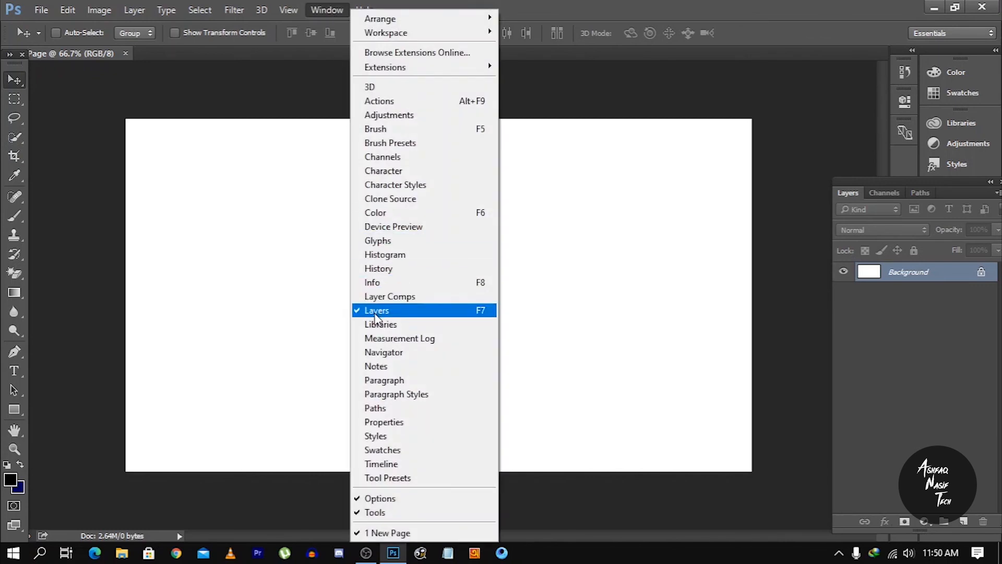
left_click(960, 297)
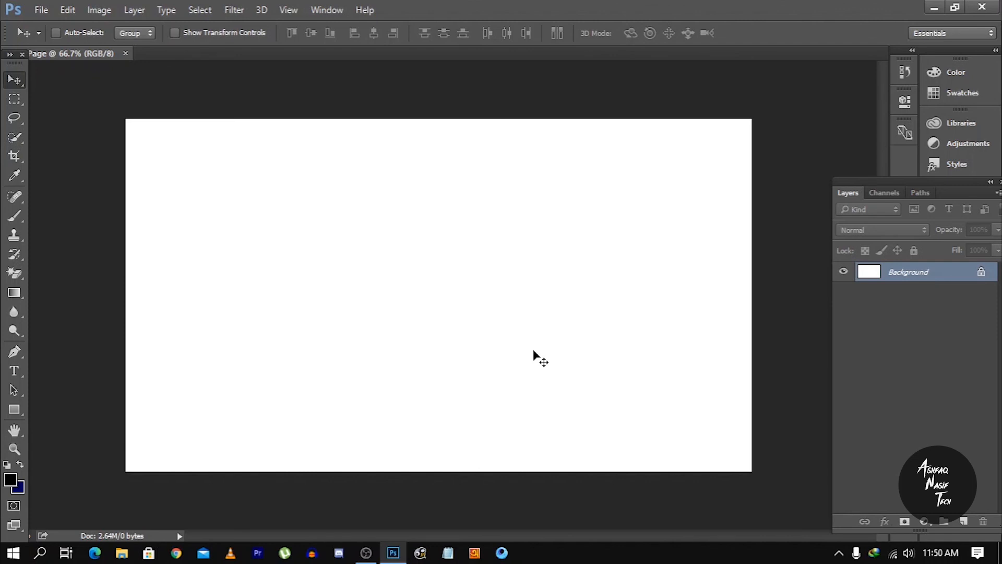
Draw a black ellipse about 235 × 259 px in the left half of the page and undo it
left_click(16, 411)
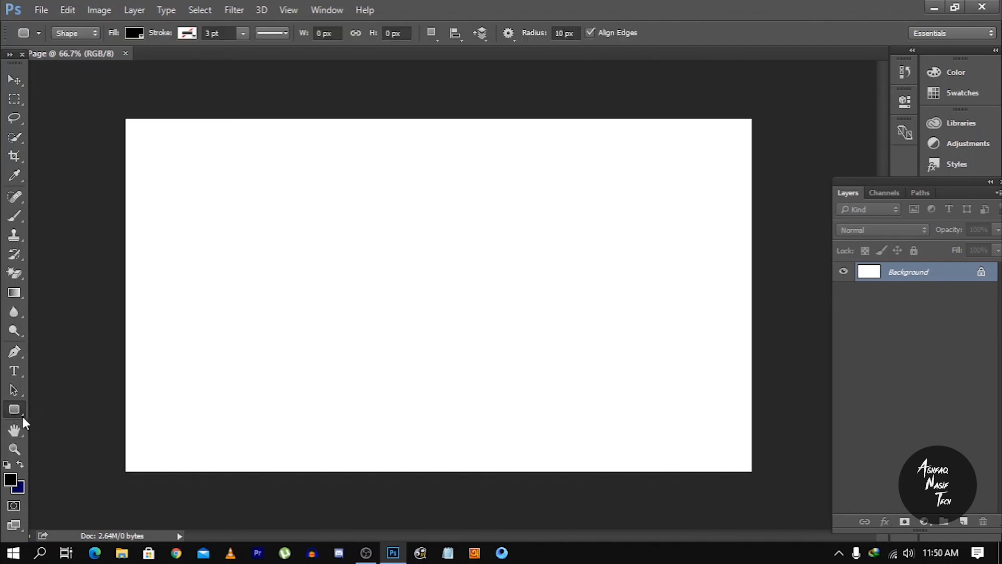
right_click(19, 414)
left_click(65, 437)
left_click_drag(228, 218, 319, 354)
left_click(862, 93)
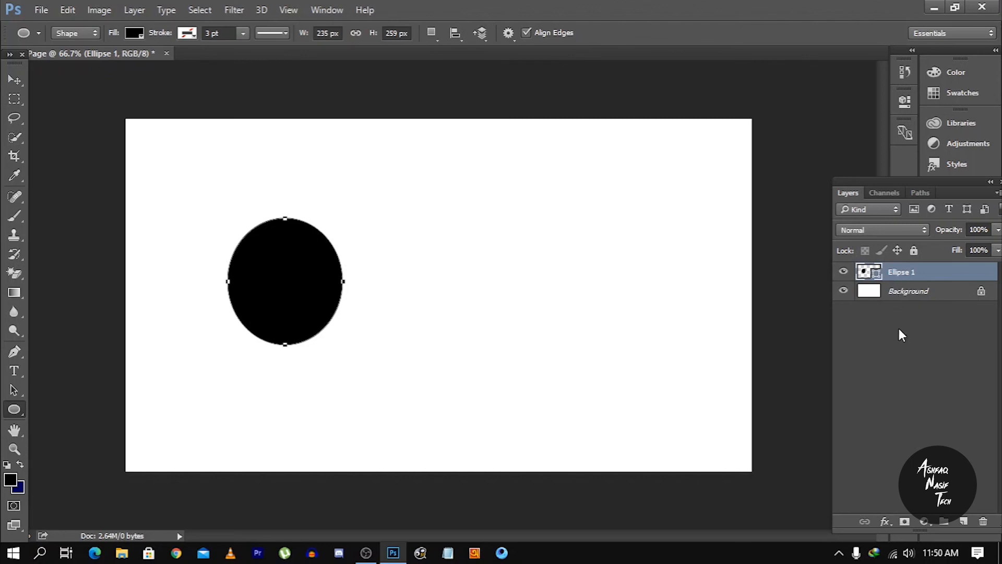
left_click(897, 307)
left_click(902, 268)
key("ctrl+z")
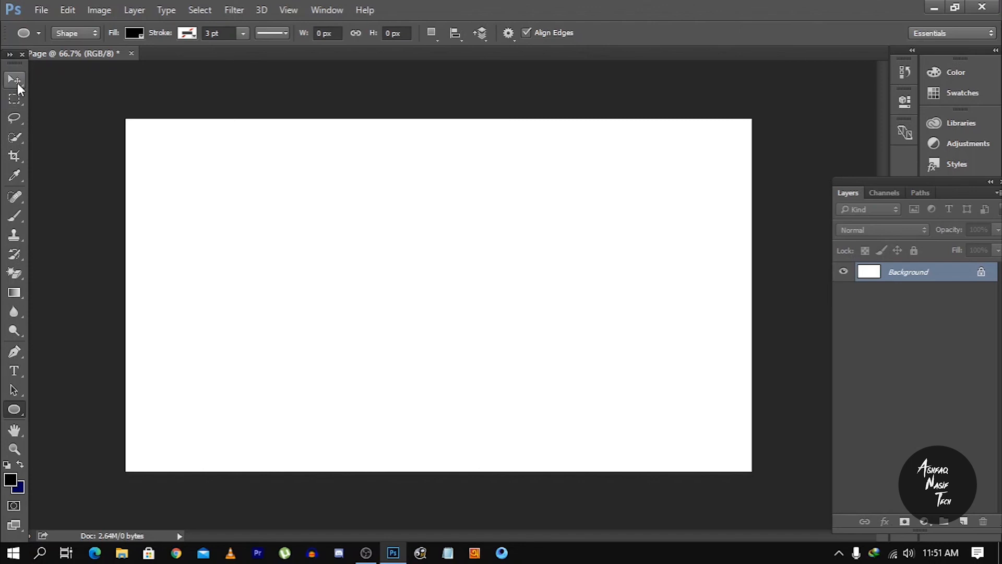
Make a rectangular marquee selection in the left half of the page and clear it
left_click(17, 83)
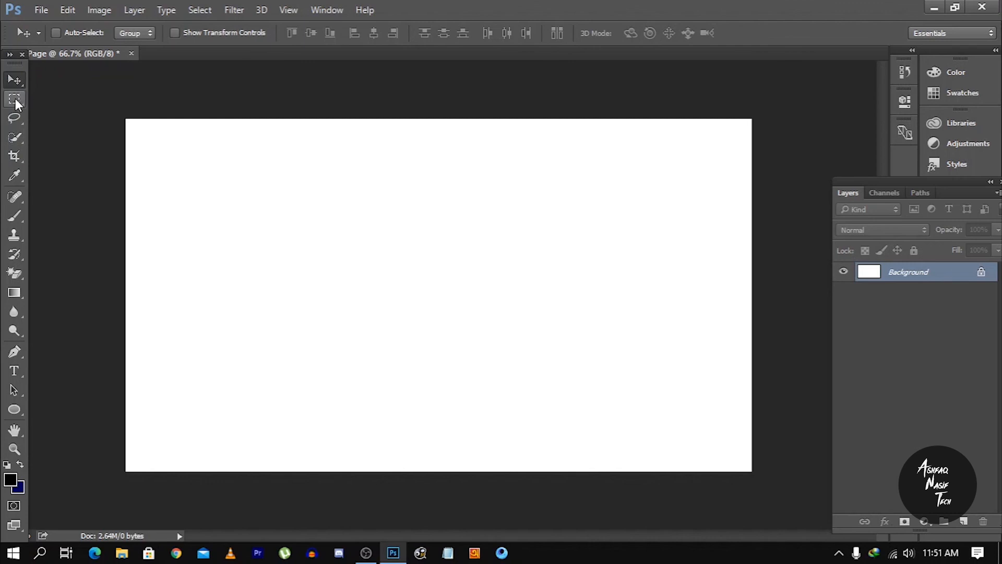
left_click(16, 103)
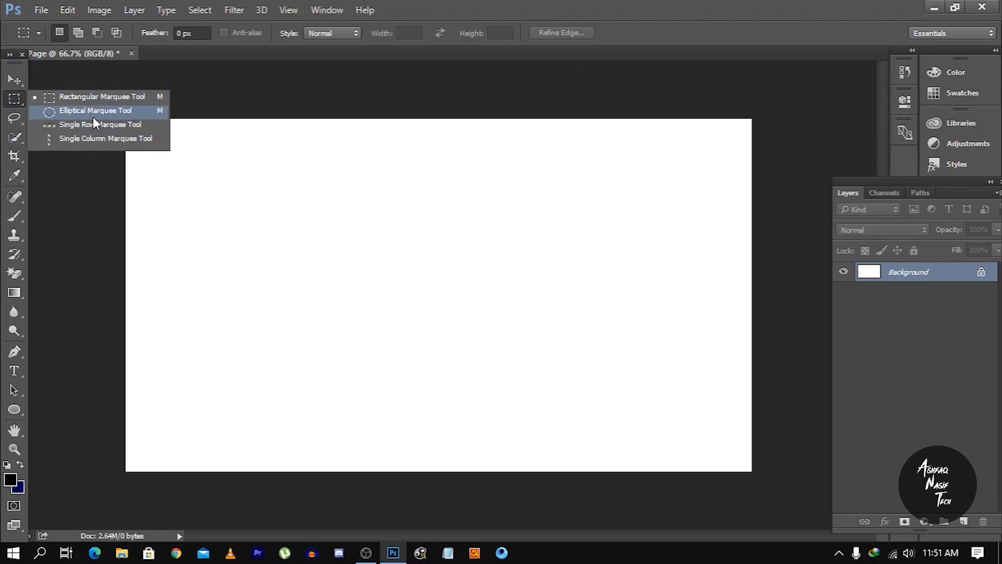
left_click(72, 101)
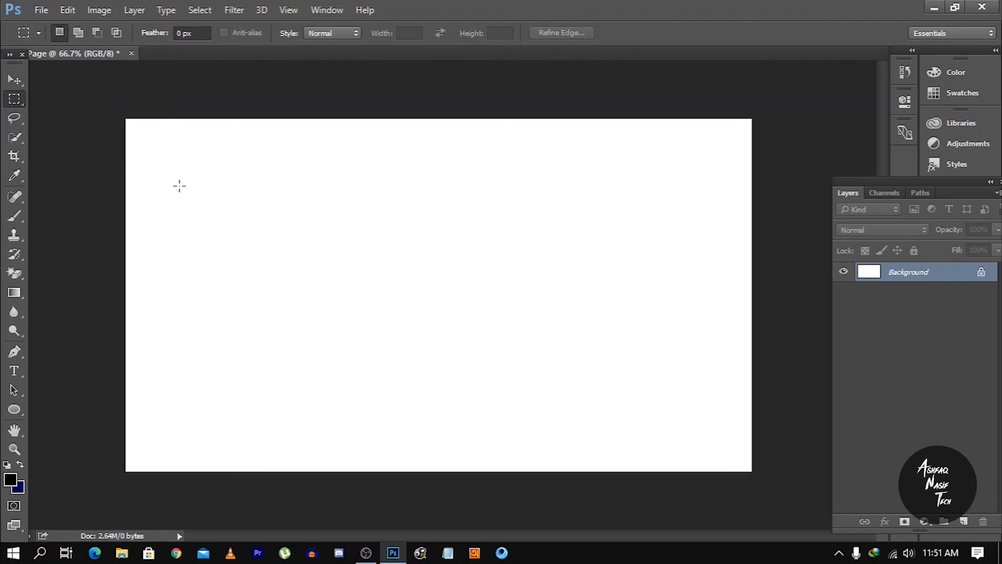
left_click_drag(179, 185, 430, 379)
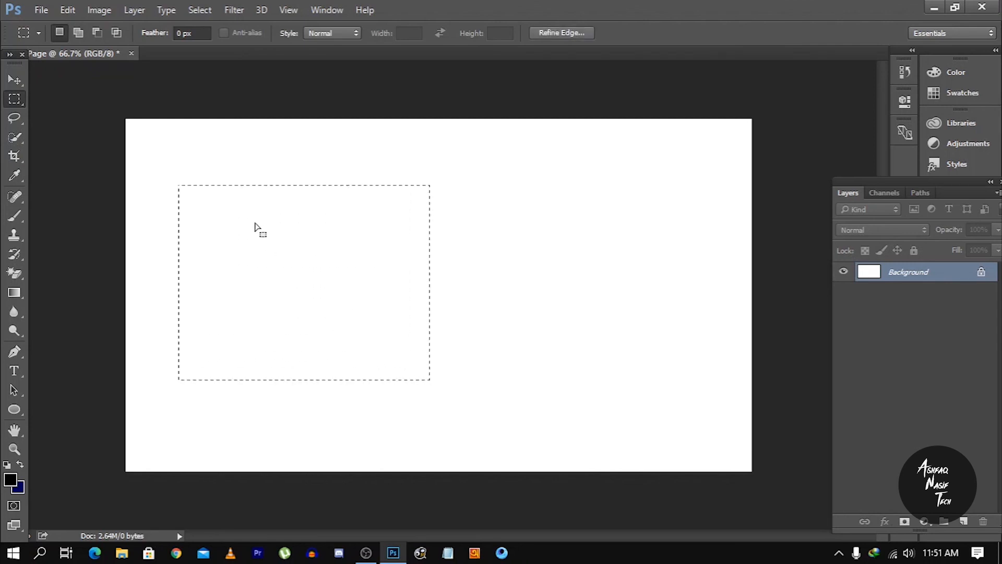
left_click(149, 89)
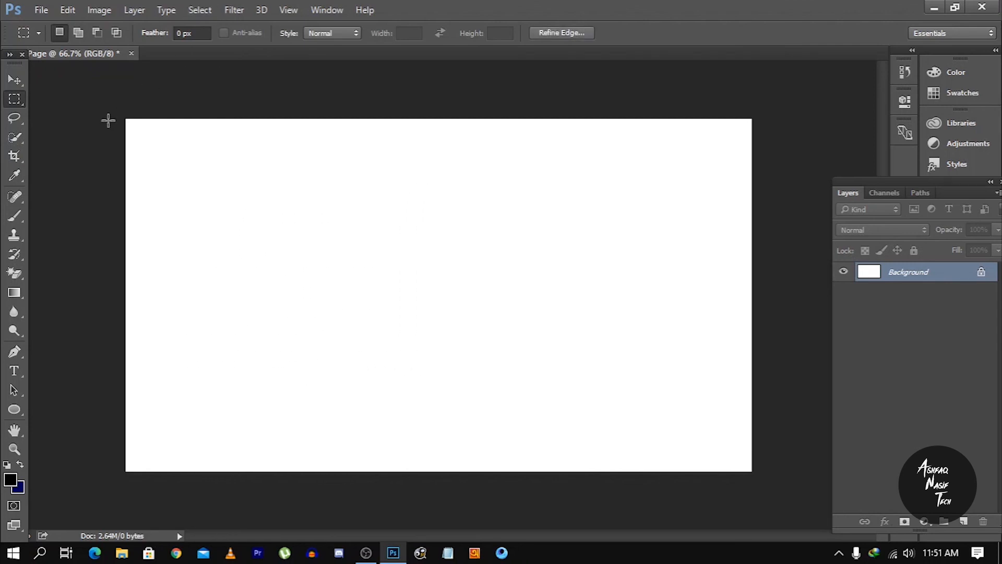
Make a circular selection left of the page's center with the Elliptical Marquee tool and deselect it
right_click(14, 99)
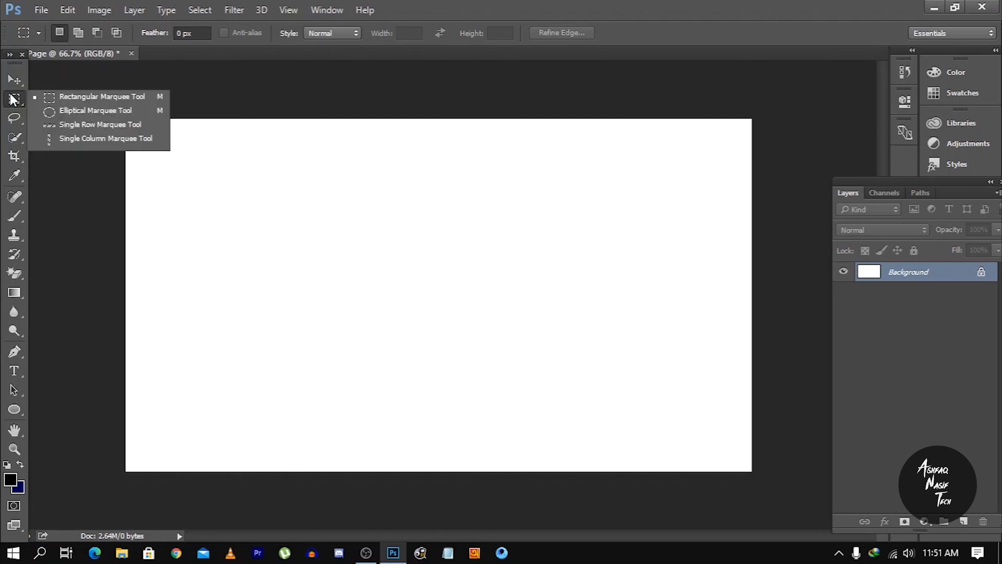
left_click(85, 112)
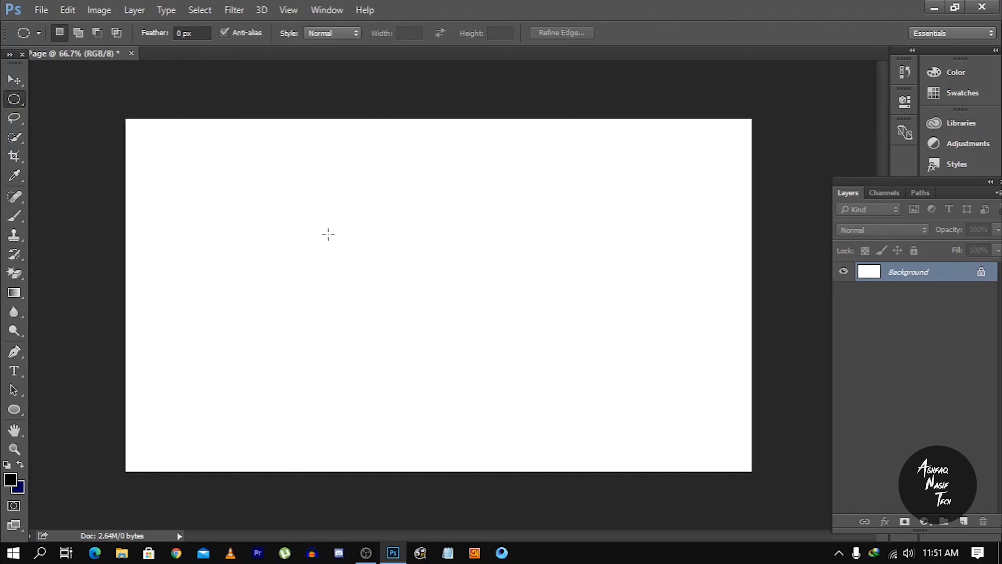
left_click_drag(253, 171, 330, 347)
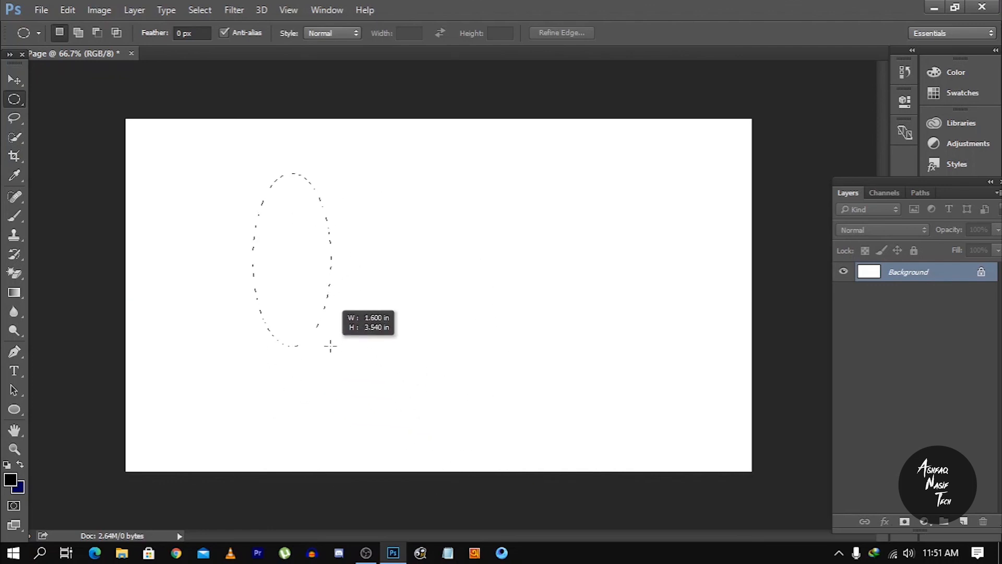
left_click_drag(330, 347, 441, 396)
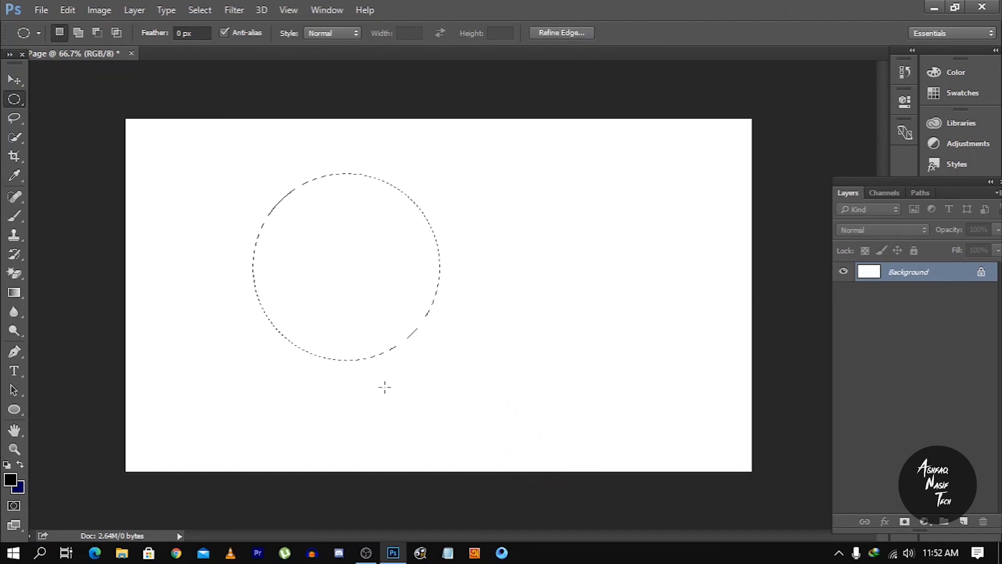
key("ctrl+d")
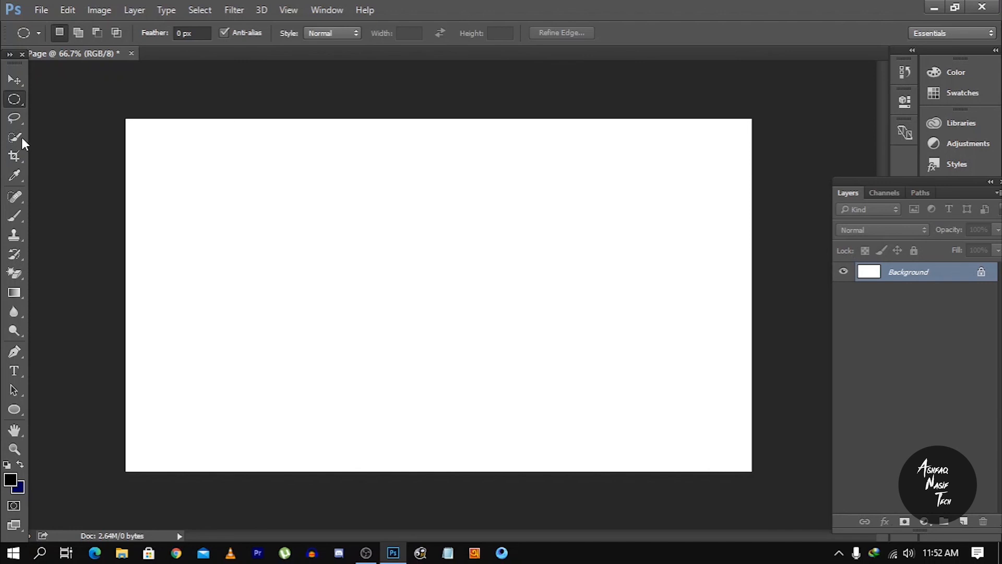
Outline an irregular freehand selection in the left half of the page with the Lasso tool
left_click(13, 120)
left_click(12, 121)
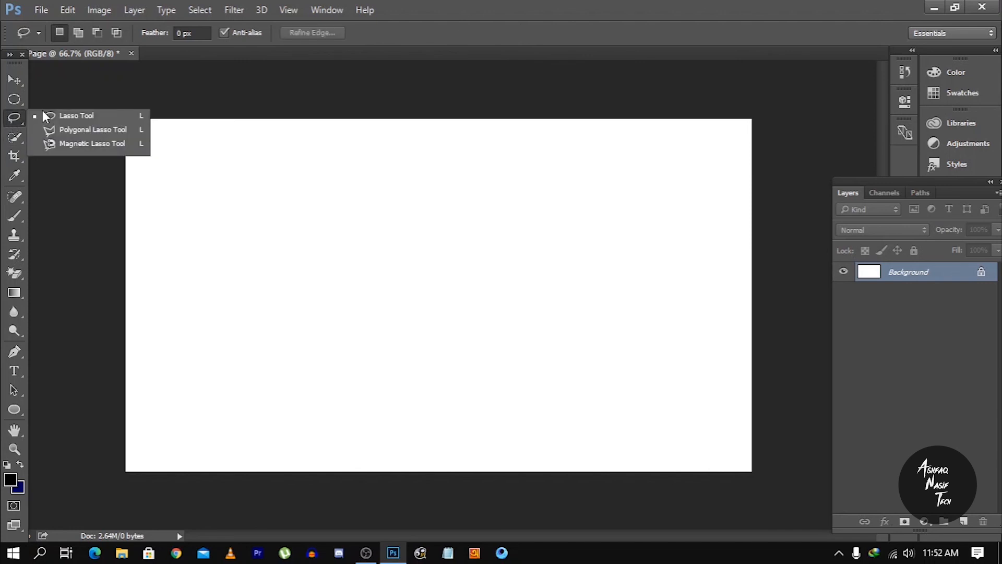
left_click(70, 114)
mouse_move(276, 218)
left_mouse_down()
mouse_move(242, 256)
mouse_move(248, 319)
mouse_move(268, 351)
mouse_move(377, 319)
mouse_move(352, 283)
mouse_move(361, 250)
mouse_move(335, 235)
mouse_move(326, 203)
mouse_move(299, 199)
mouse_move(275, 220)
left_mouse_up()
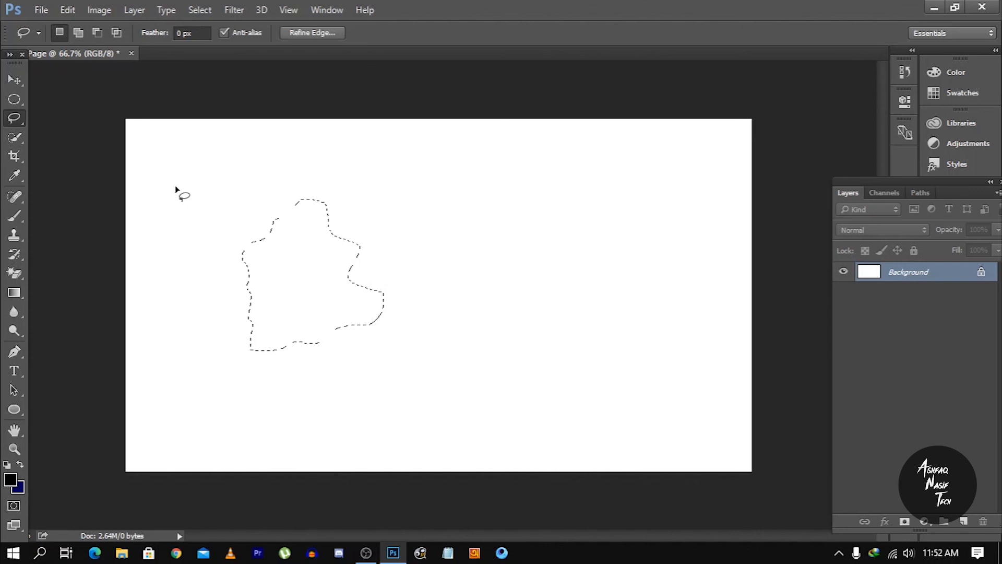
Outline a closed, hook-shaped selection of straight segments around the page's center with the Polygonal Lasso tool
left_click(16, 118)
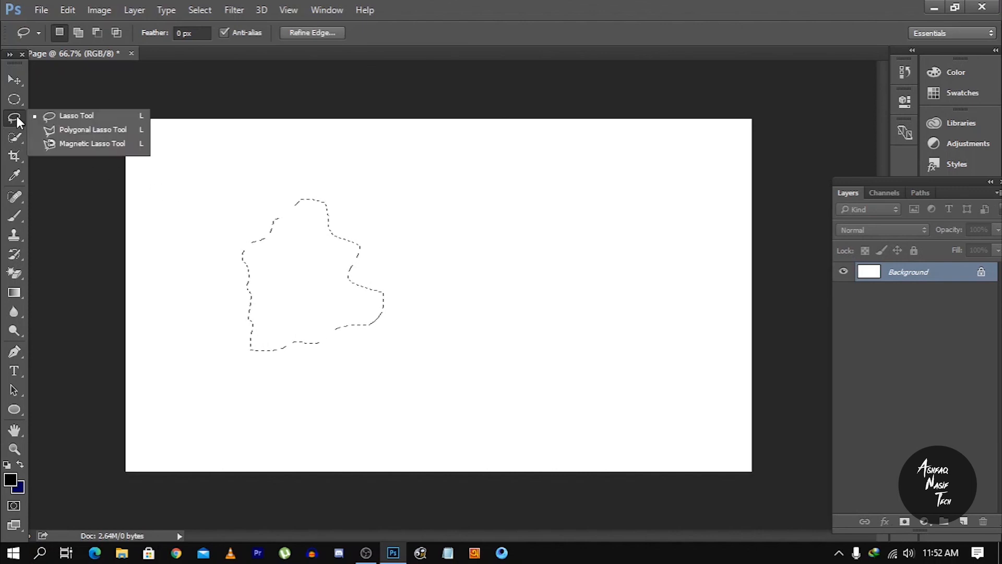
left_click(64, 131)
left_click(494, 359)
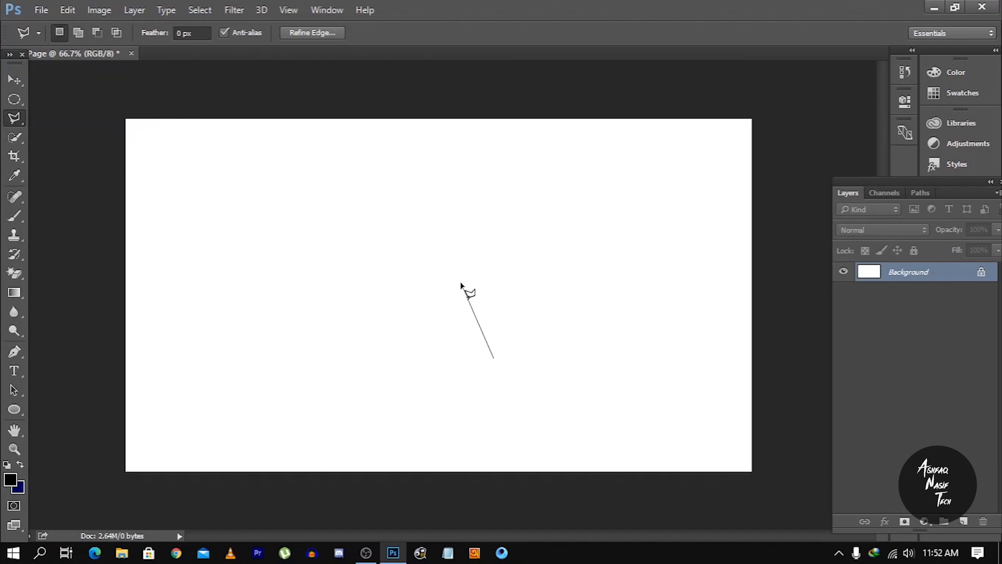
left_click(461, 283)
left_click(347, 308)
left_click(306, 278)
left_click(295, 250)
left_click(295, 223)
left_click(325, 194)
left_click(376, 181)
left_click(428, 181)
left_click(495, 223)
left_click(530, 282)
left_click(546, 338)
left_click(494, 358)
Trace a closed irregular selection left of the page's center with the Magnetic Lasso tool and deselect it
right_click(15, 117)
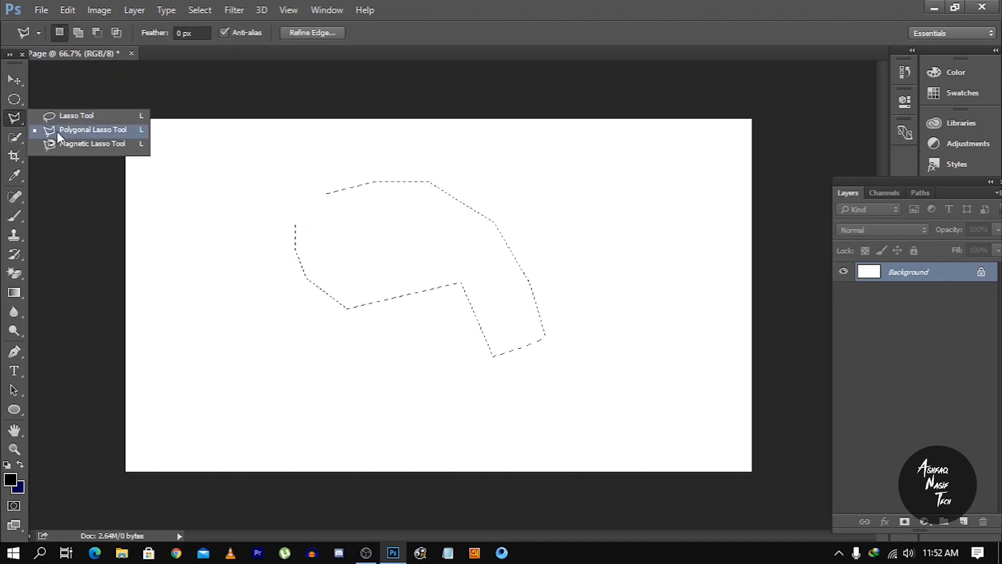
left_click(83, 144)
left_click(286, 359)
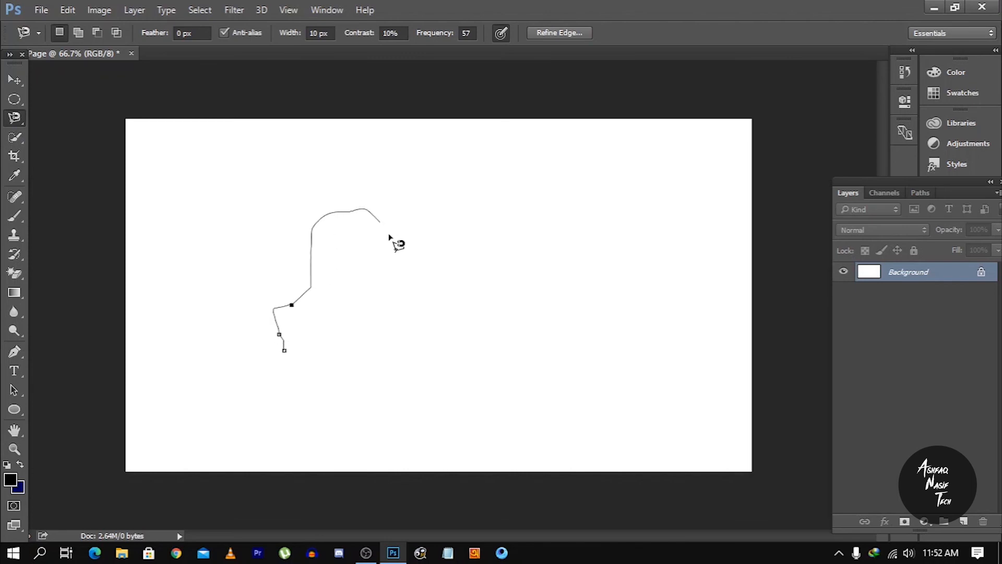
left_click(283, 355)
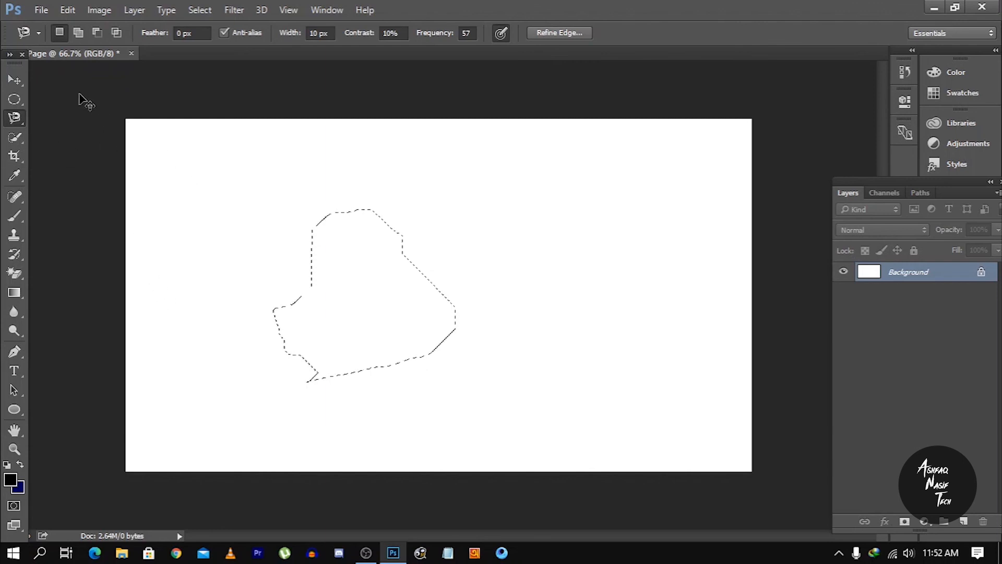
key("ctrl+d")
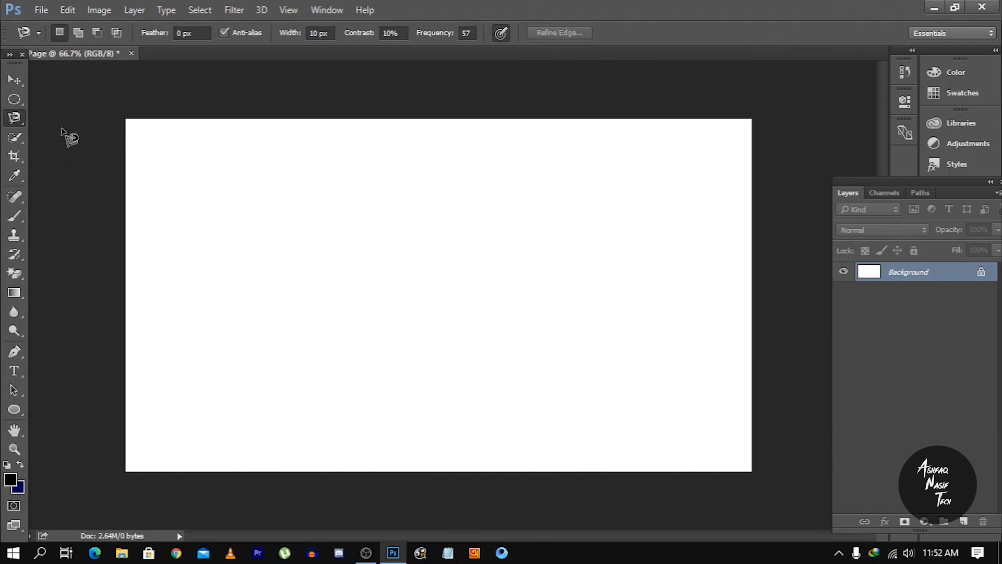
Select the entire white page with the Quick Selection tool
left_click(19, 136)
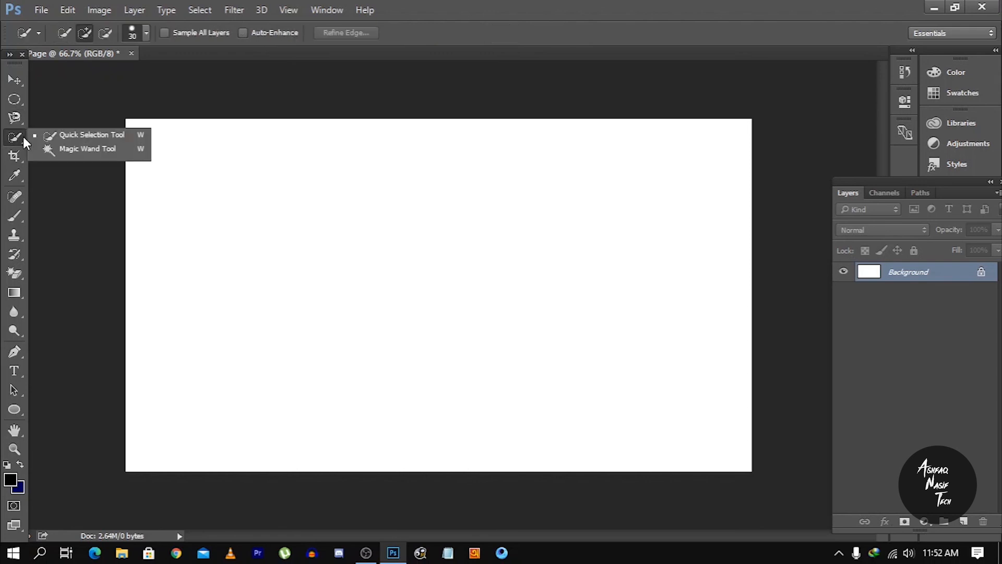
left_click(77, 139)
mouse_move(284, 204)
left_mouse_down()
mouse_move(378, 298)
mouse_move(346, 327)
mouse_move(284, 347)
mouse_move(367, 224)
left_mouse_up()
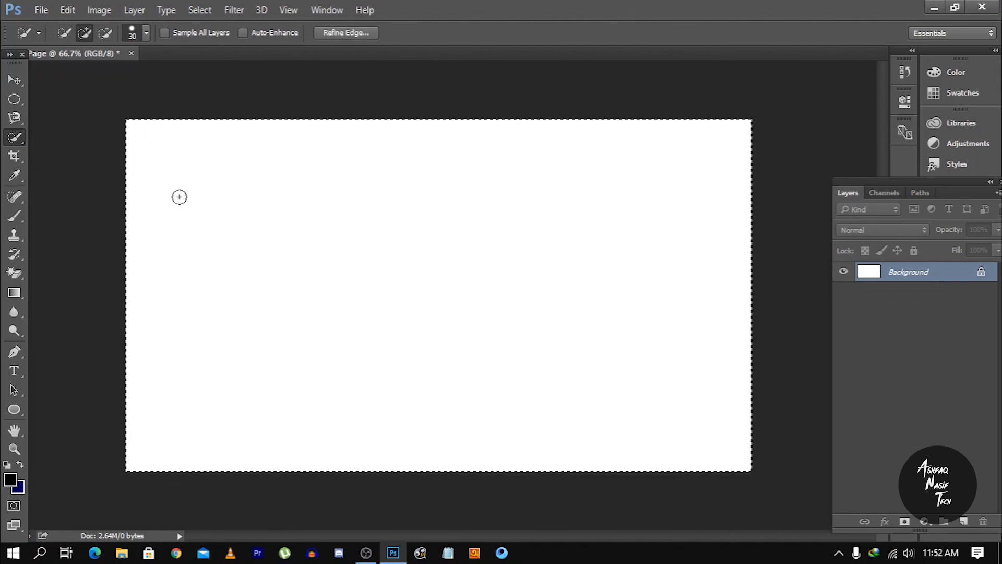
Crop the page slightly smaller by pulling its bottom-right corner inward with the Crop tool, and apply the crop
left_click(13, 158)
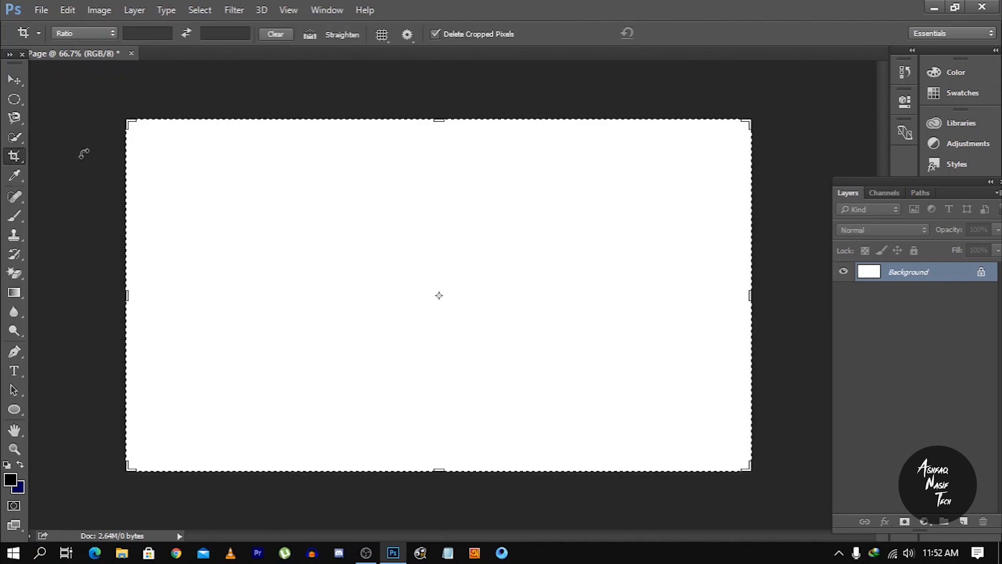
right_click(12, 157)
left_click(44, 155)
mouse_move(744, 466)
left_mouse_down()
mouse_move(749, 473)
mouse_move(632, 402)
mouse_move(694, 377)
mouse_move(729, 408)
mouse_move(734, 449)
left_mouse_up()
left_click(14, 176)
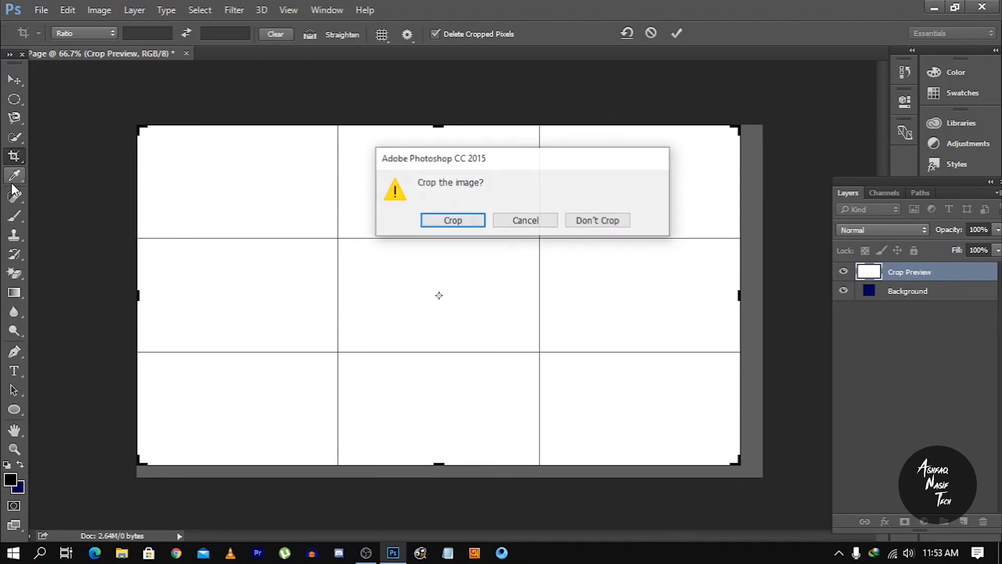
left_click(436, 220)
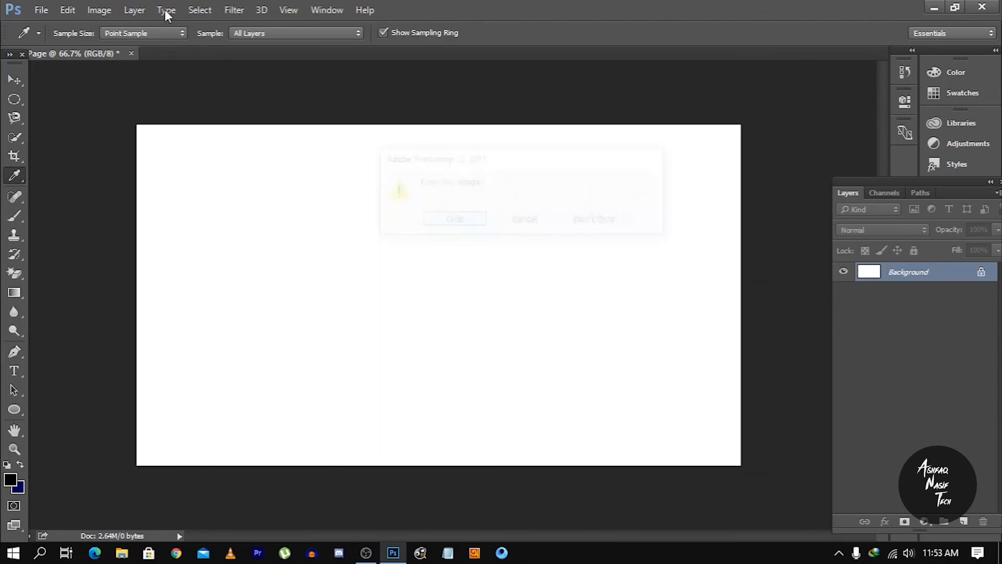
Review the tools grouped with the Eyedropper and activate the Eyedropper tool
left_click(12, 199)
left_click(14, 174)
left_click(14, 174)
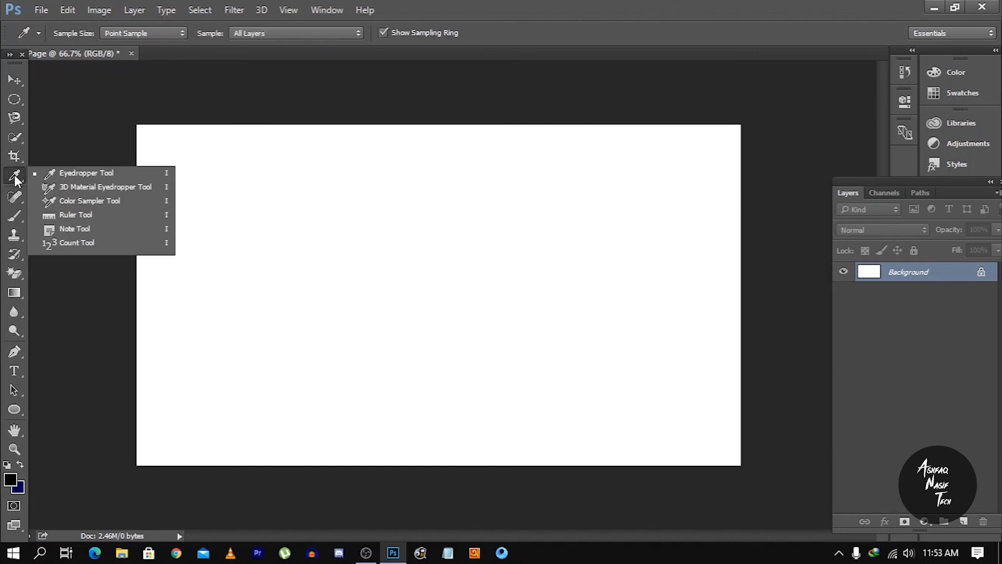
left_click(84, 172)
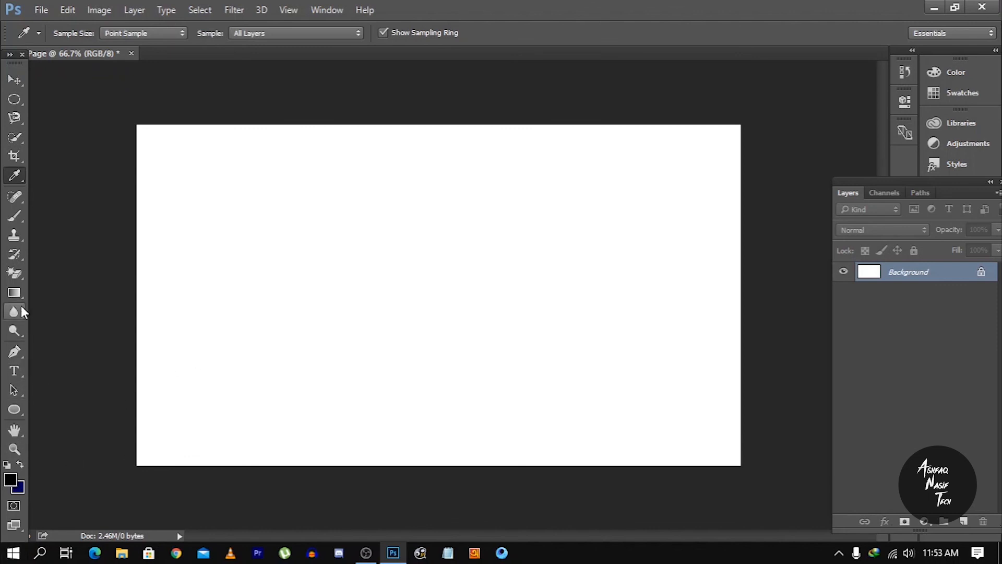
Fill the page with a horizontal dark-blue-to-transparent linear gradient running toward the page's right side
left_click(15, 216)
key("g")
left_click_drag(233, 292, 945, 312)
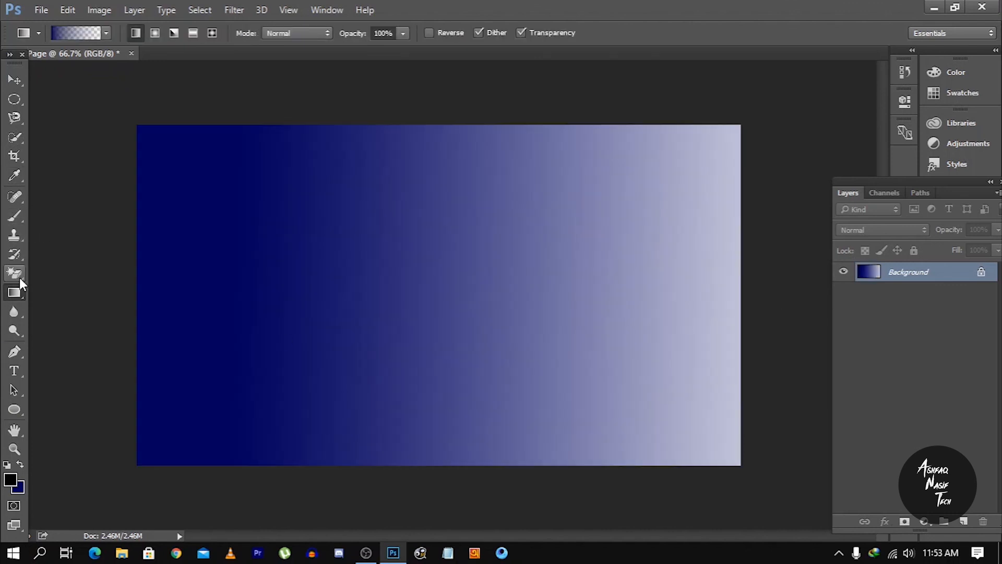
Sample the dark blue at the gradient's upper left as the foreground color with the Eyedropper tool
left_click(15, 177)
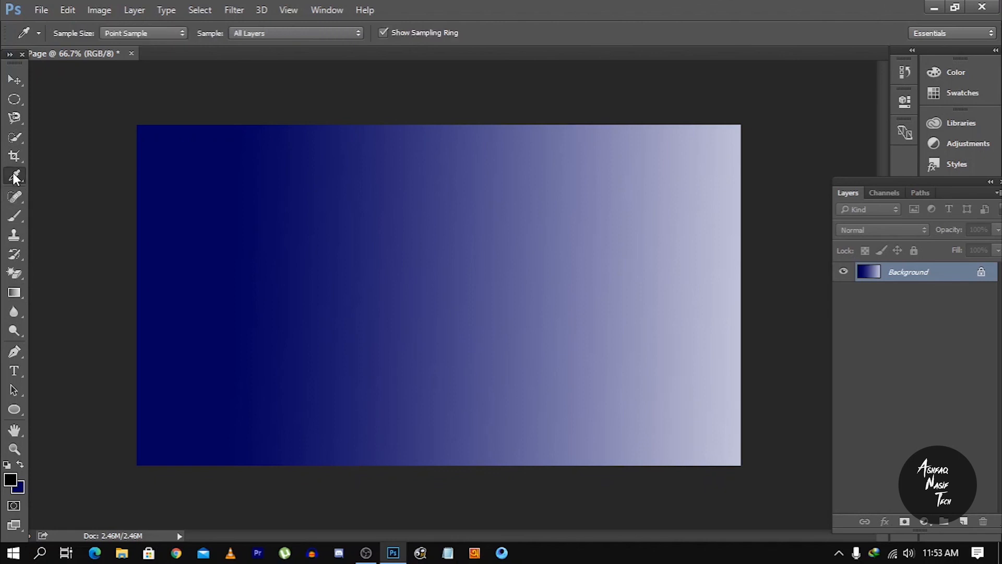
left_click(177, 155)
right_click(6, 178)
left_click(8, 178)
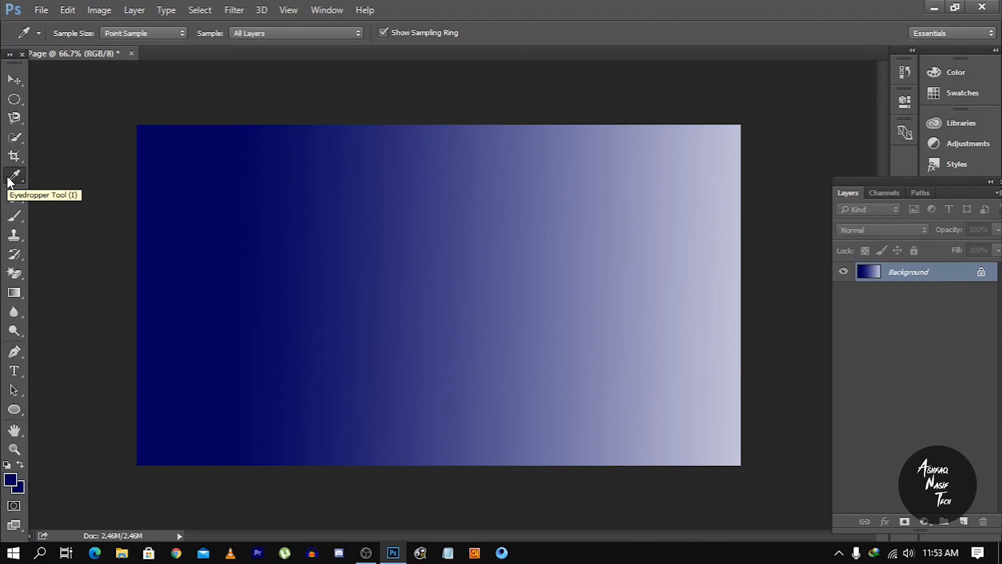
Review the tools grouped with the Spot Healing Brush, including the Healing Brush, Patch, Content-Aware Move and Red Eye tools
left_click(15, 201)
right_click(16, 201)
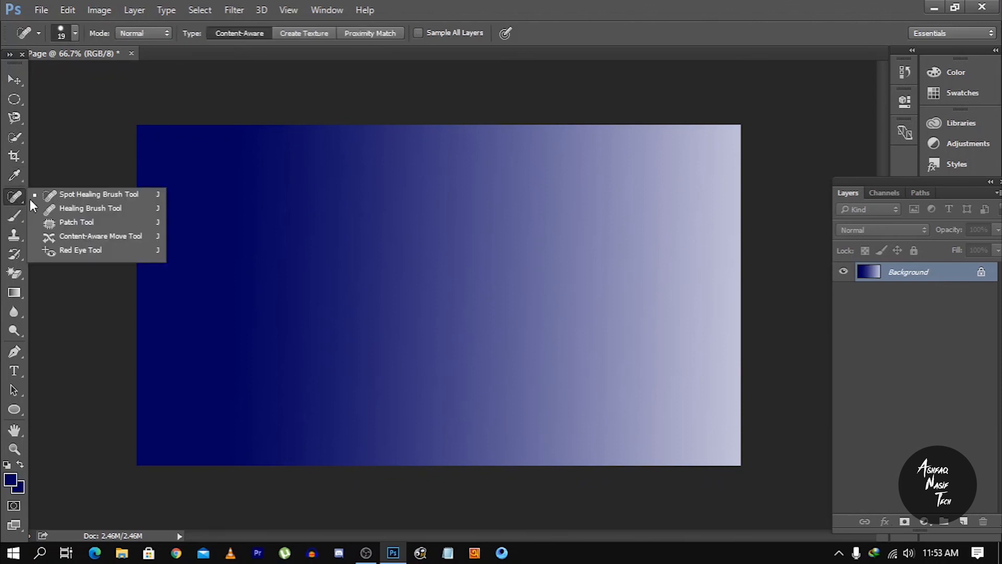
left_click(3, 209)
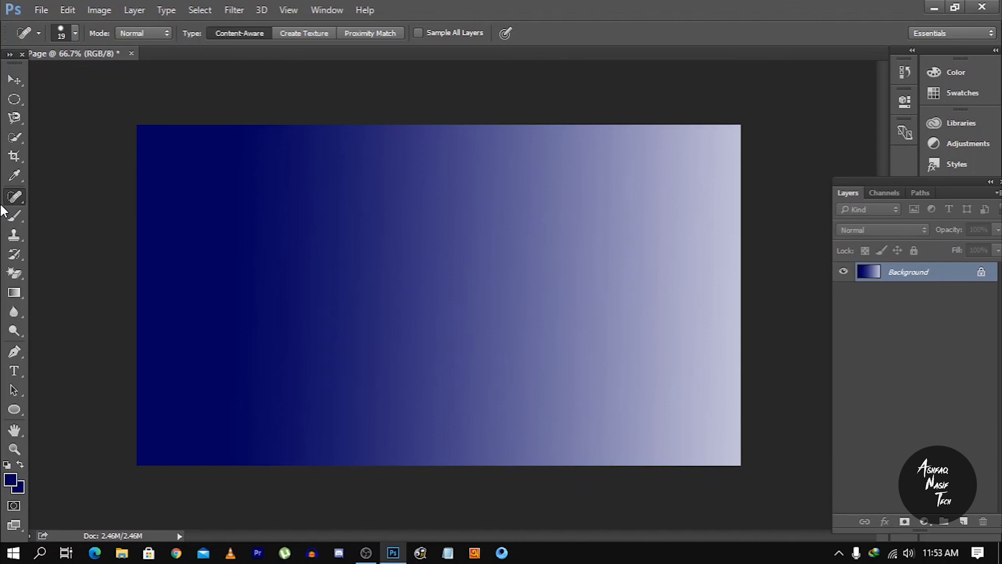
right_click(18, 196)
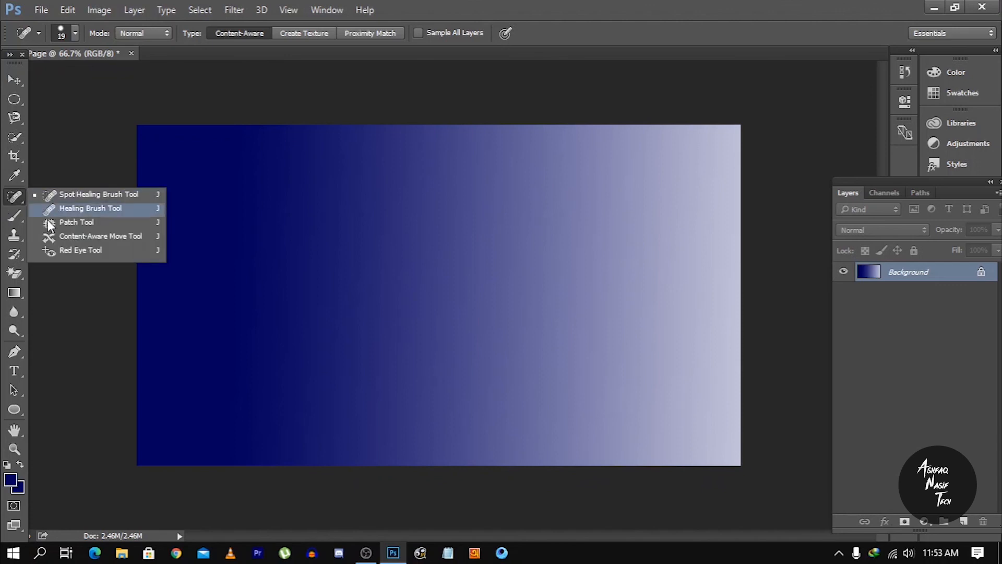
Switch to Chrome and run a Google image search for "pimple images for photoshop"
left_click(175, 553)
type("pimple")
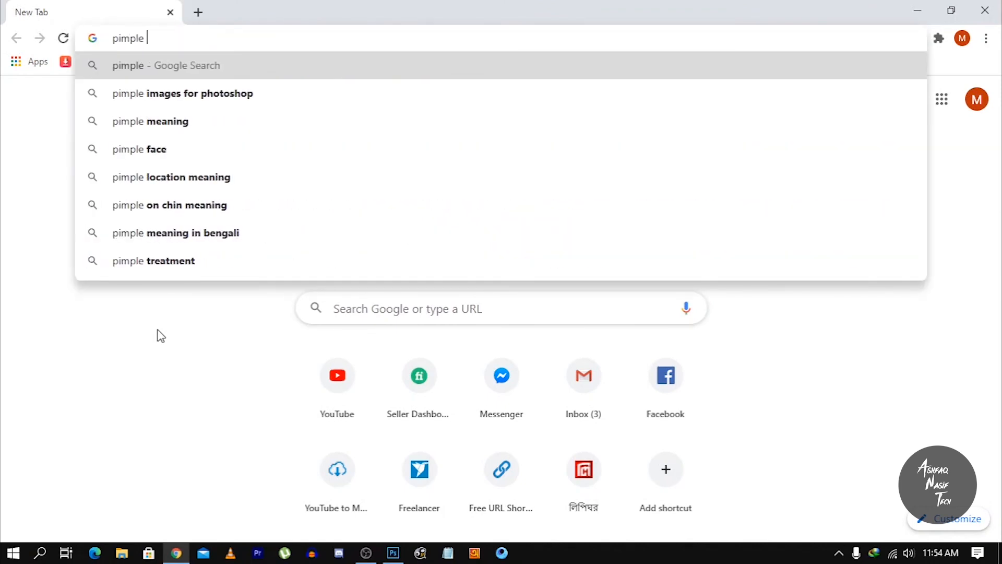
key("Return")
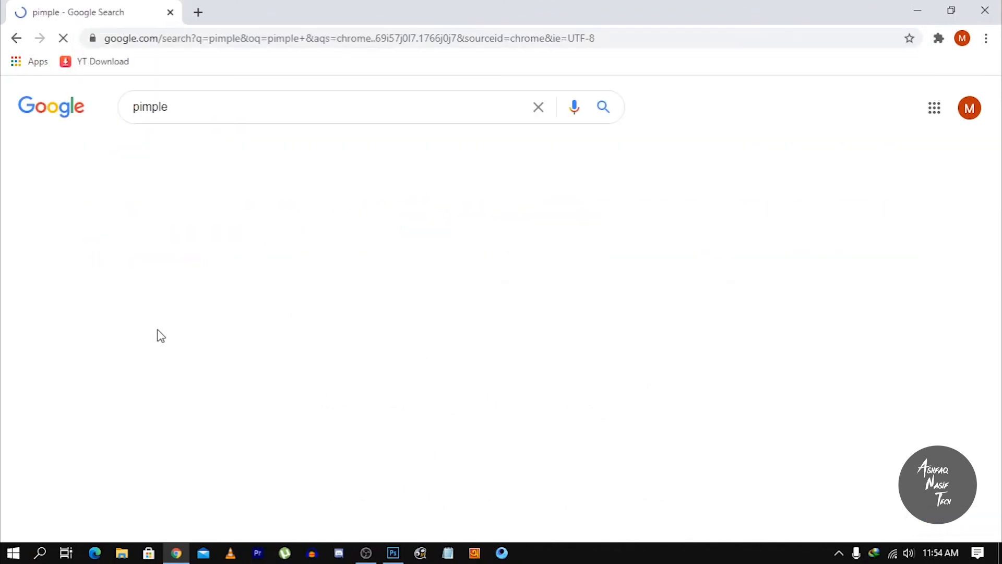
left_click(197, 104)
key("BackSpace")
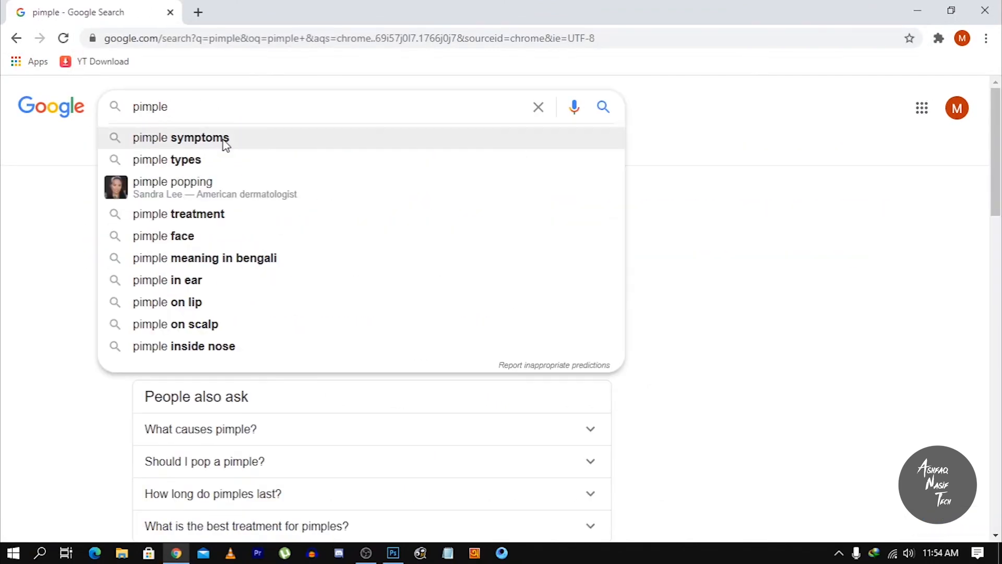
type("image")
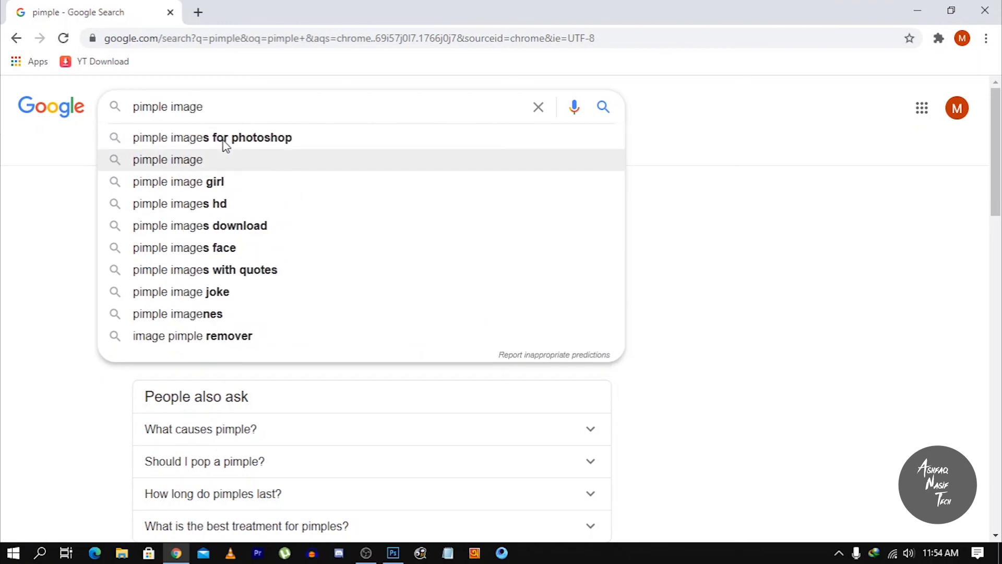
left_click(224, 141)
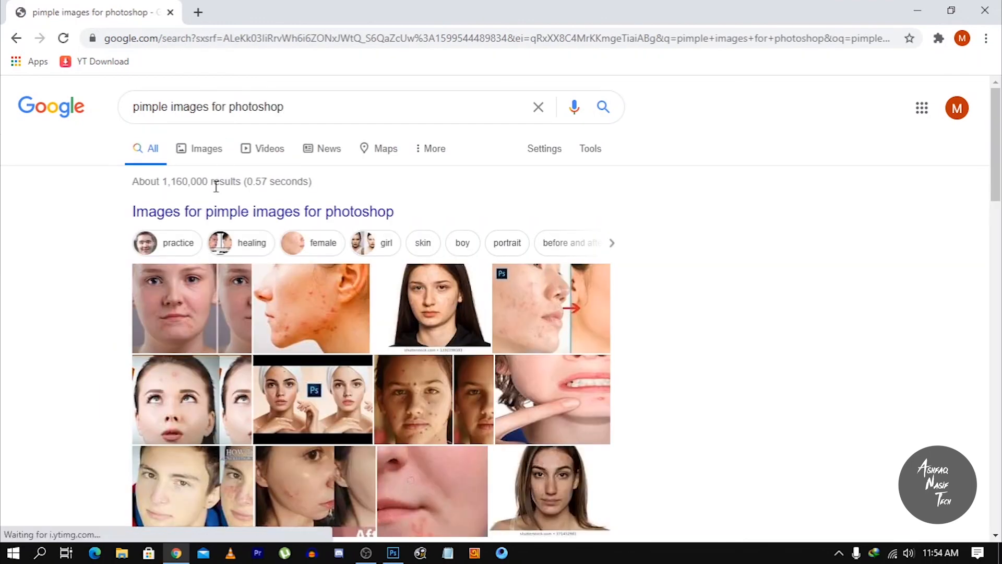
left_click(203, 147)
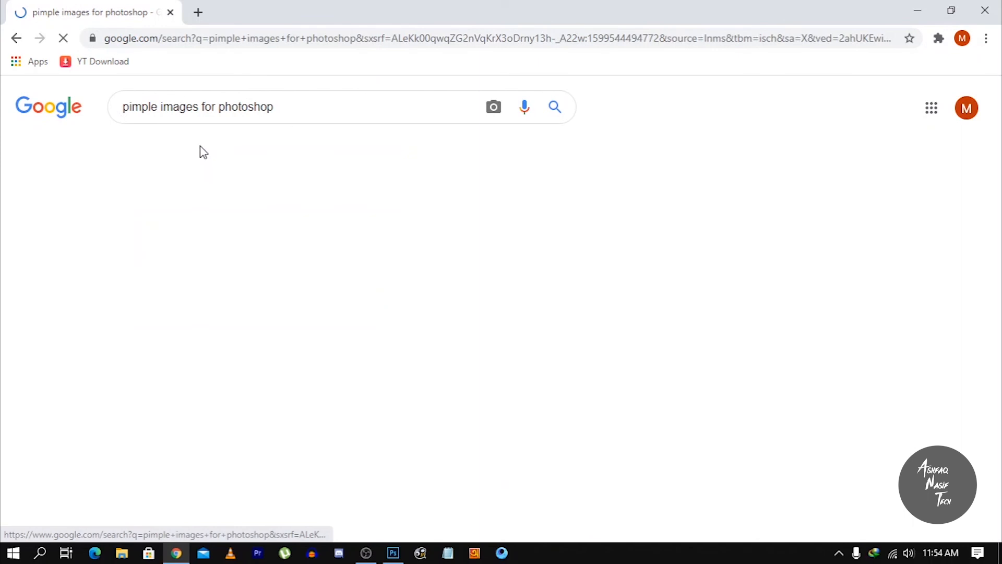
Save the before-and-after face image titled "remove pimples in adobe photoshop 7.0" as a JPEG in the Downloads folder
scroll(137, 266, "down", 3)
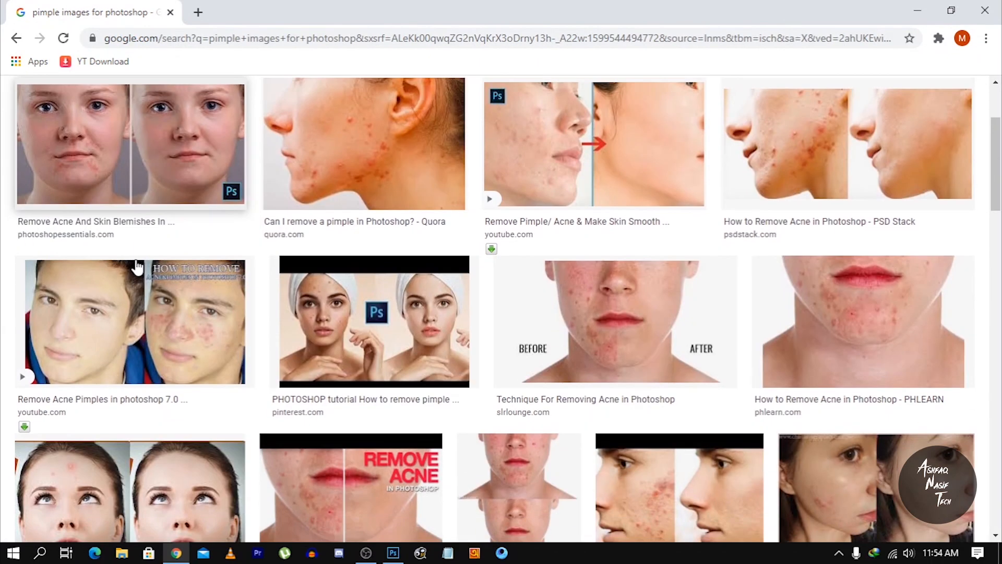
scroll(137, 266, "up", 1)
scroll(138, 270, "down", 5)
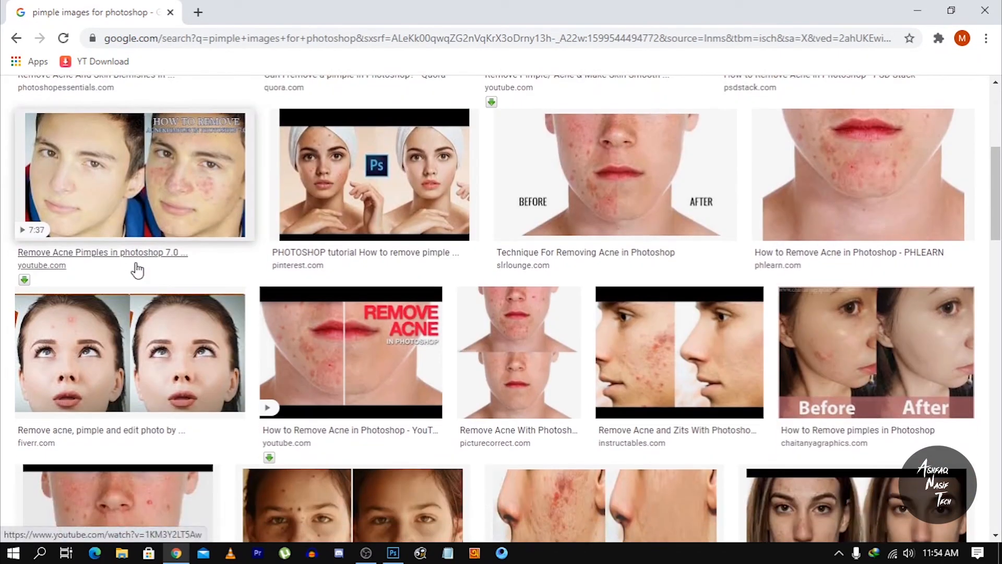
scroll(137, 270, "down", 7)
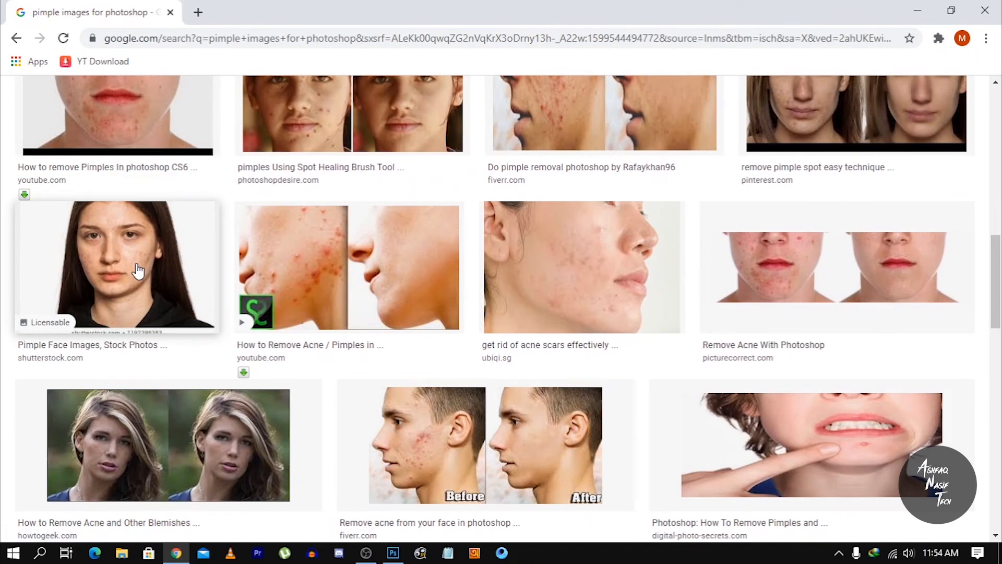
scroll(540, 254, "down", 8)
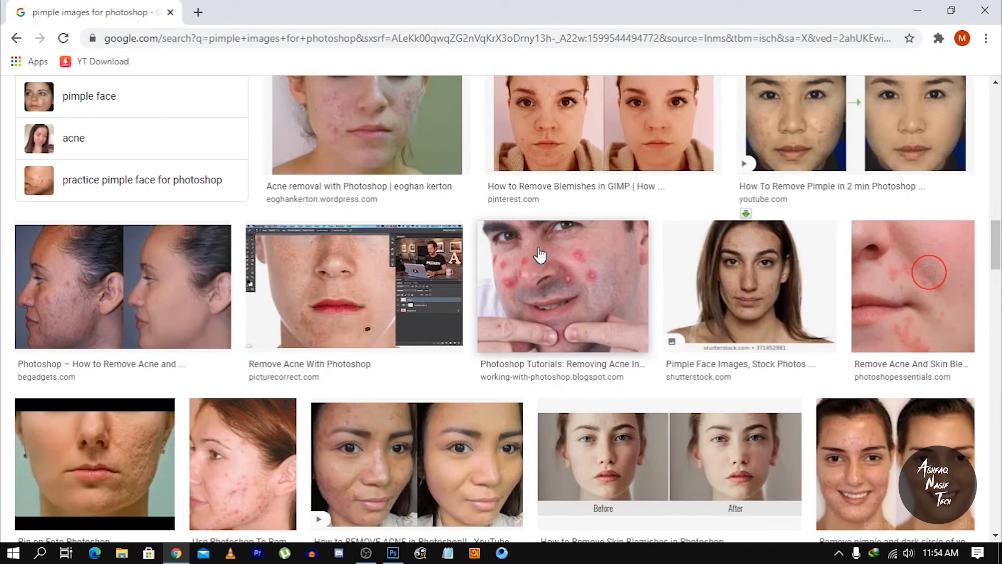
scroll(539, 255, "down", 8)
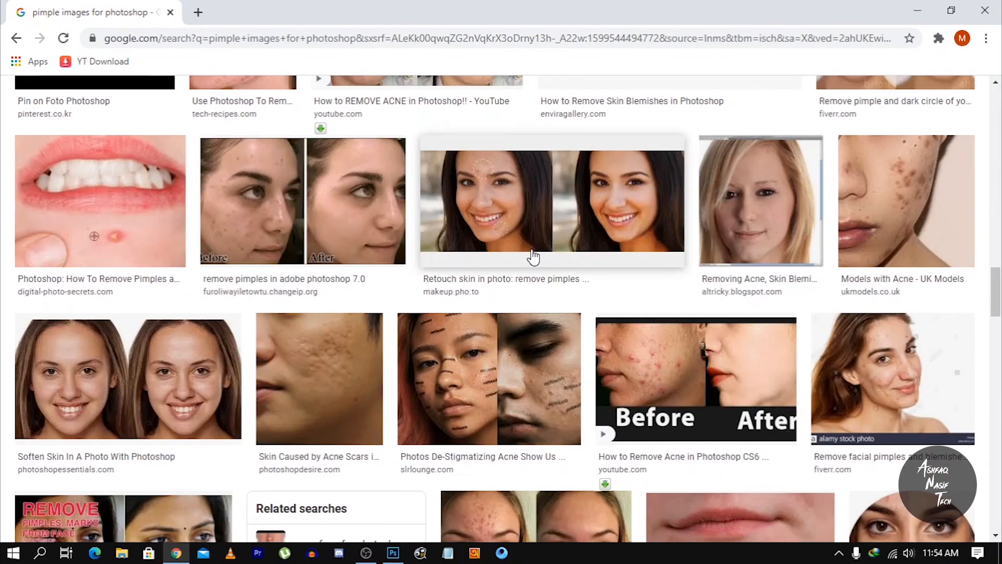
left_click(303, 214)
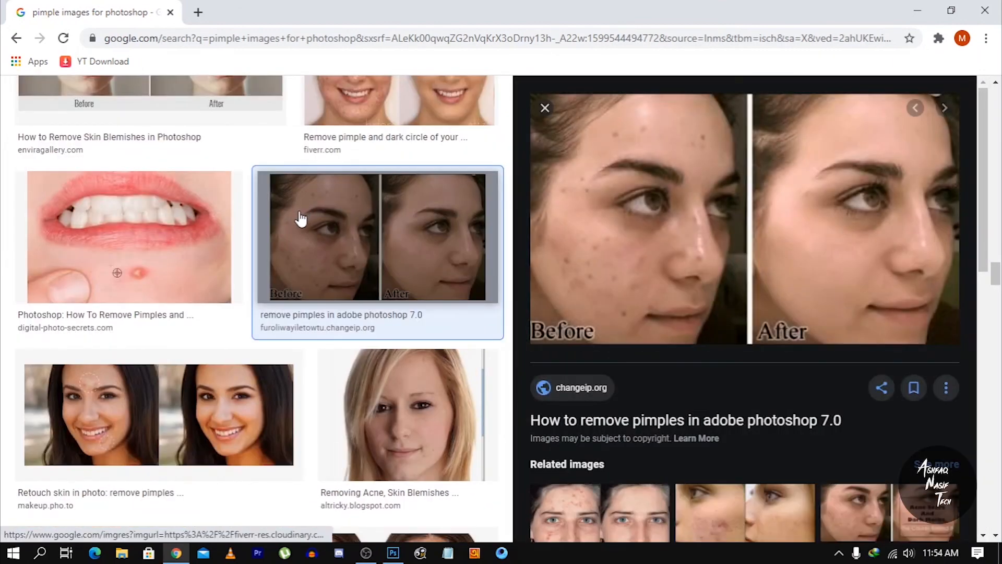
right_click(689, 167)
left_click(708, 307)
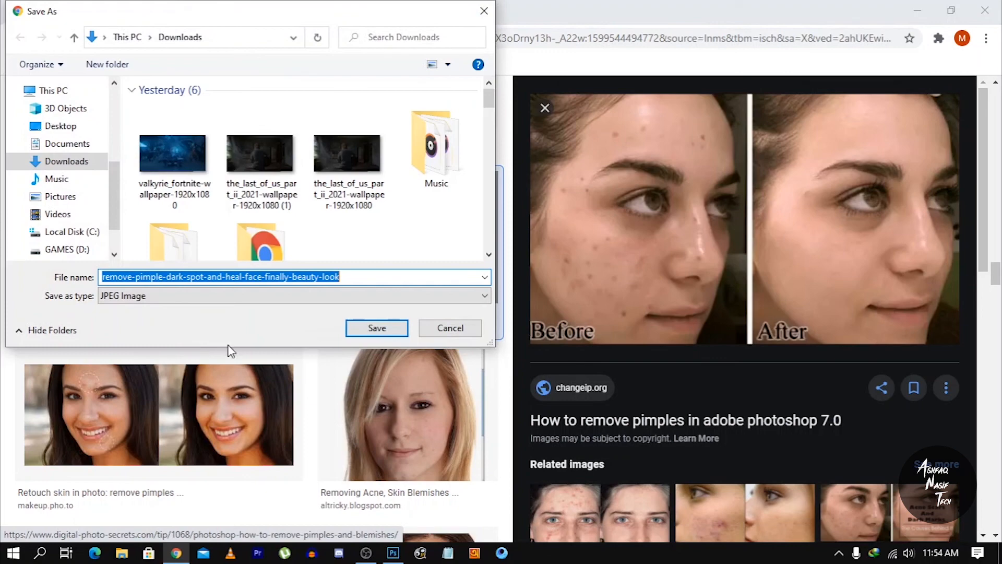
left_click(368, 330)
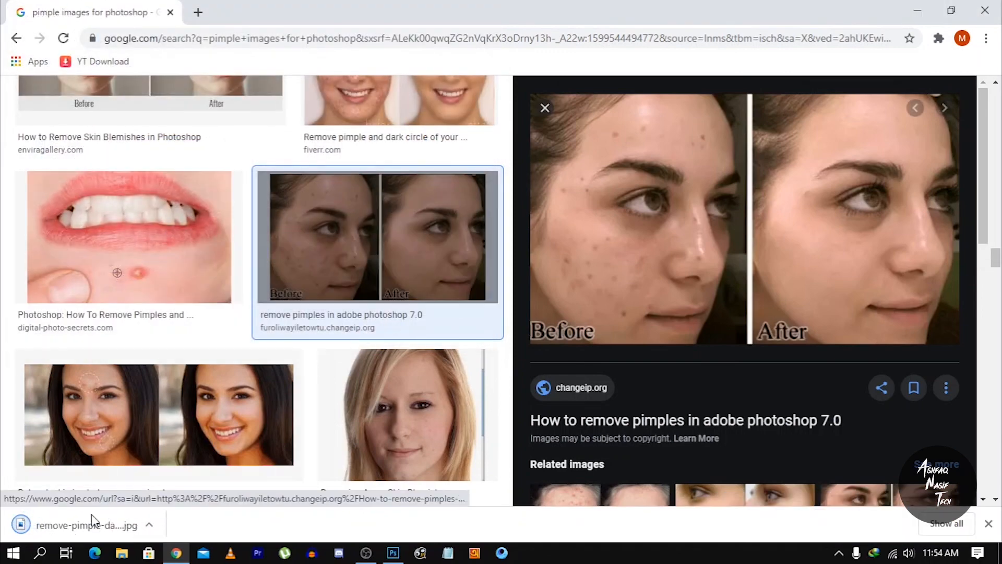
Switch to Photoshop, place the downloaded face image on the page, and rasterize its layer for the Spot Healing Brush
left_click(393, 553)
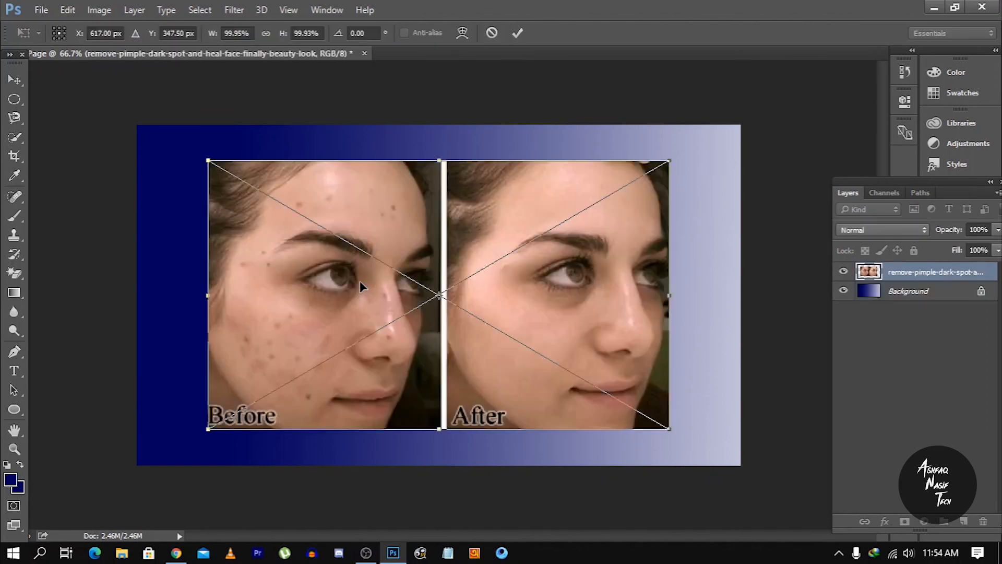
key("Return")
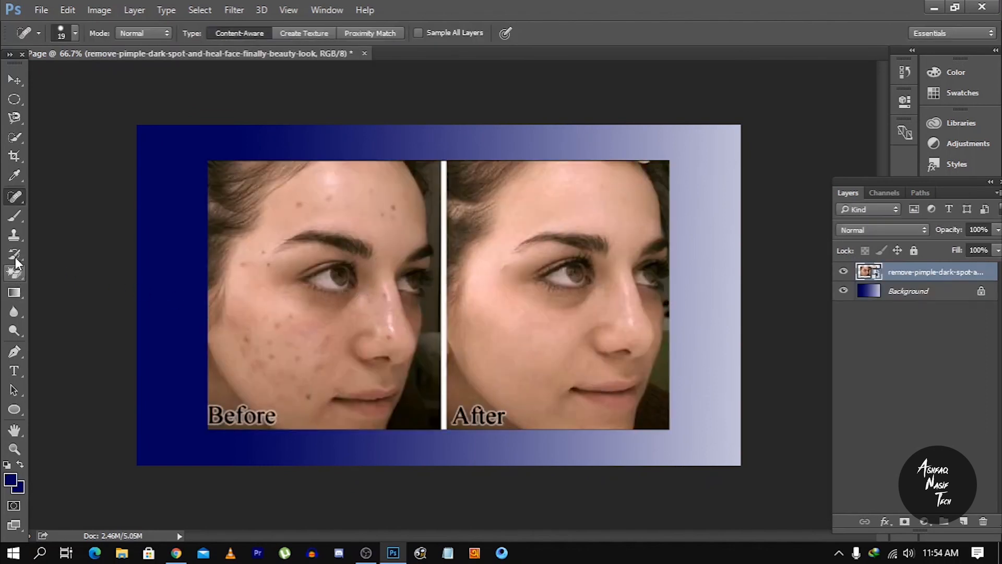
right_click(23, 194)
left_click(43, 200)
left_click(307, 333)
left_click(496, 231)
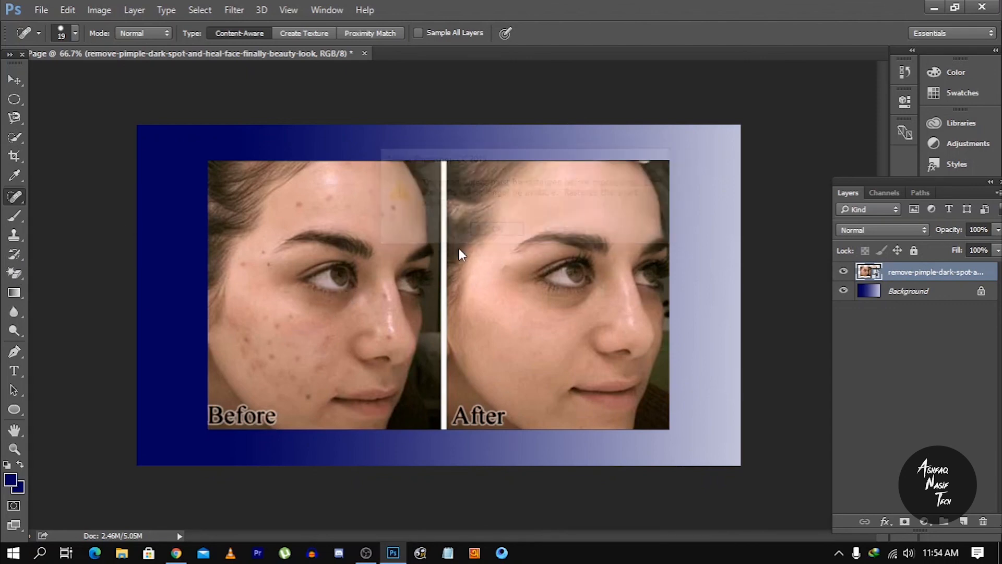
Remove blemishes from the Before face's cheek, chin, temple and forehead with the Spot Healing Brush
left_click(282, 330)
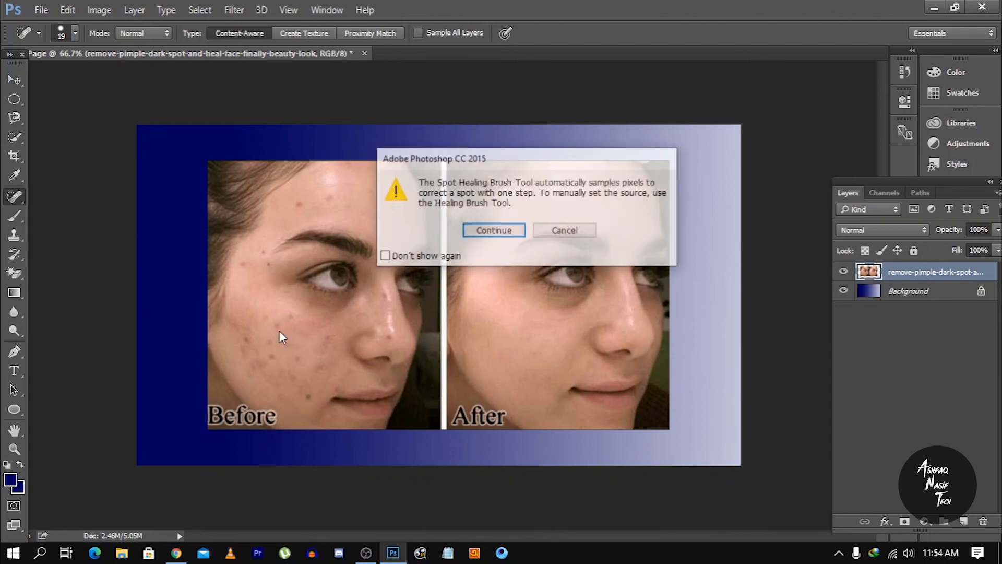
left_click(483, 234)
mouse_move(289, 316)
left_mouse_down()
mouse_move(266, 361)
mouse_move(284, 370)
left_mouse_up()
left_click_drag(312, 402, 287, 372)
mouse_move(244, 330)
left_mouse_down()
mouse_move(250, 360)
mouse_move(246, 345)
mouse_move(261, 368)
mouse_move(271, 360)
mouse_move(264, 373)
left_mouse_up()
left_click_drag(300, 336, 256, 360)
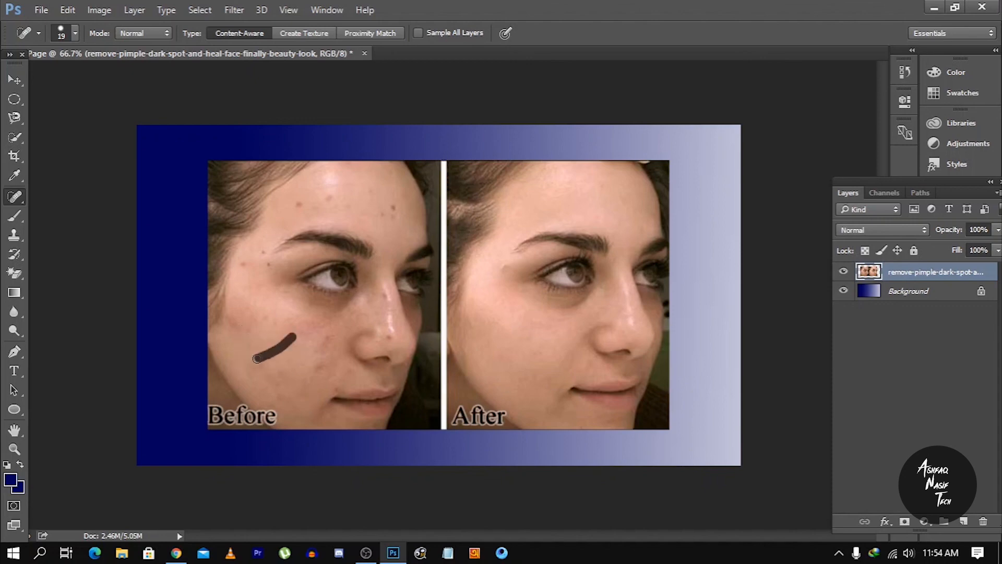
left_click(243, 264)
left_click_drag(330, 190, 296, 209)
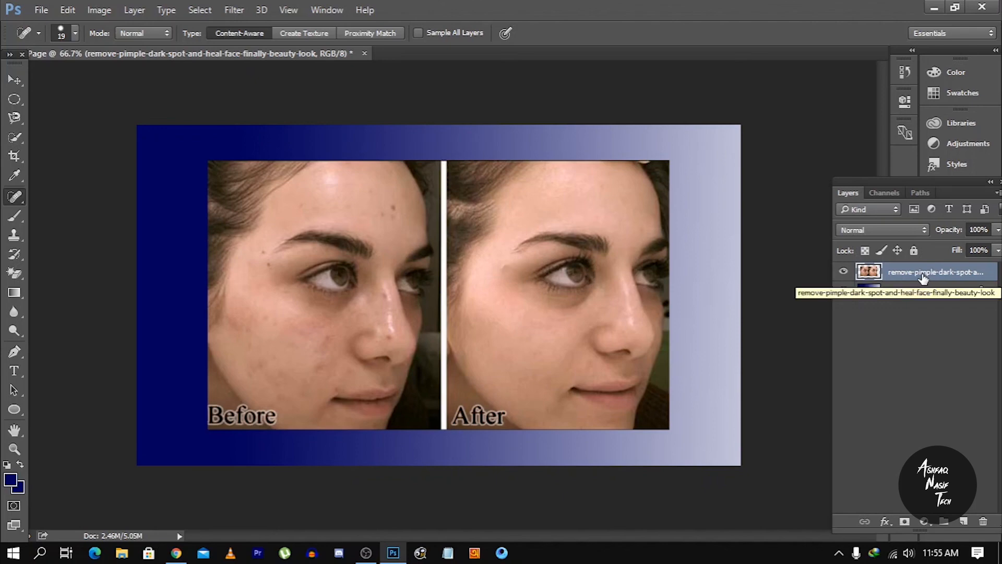
Delete the retouched face image's layer and activate the Brush tool
key("Delete")
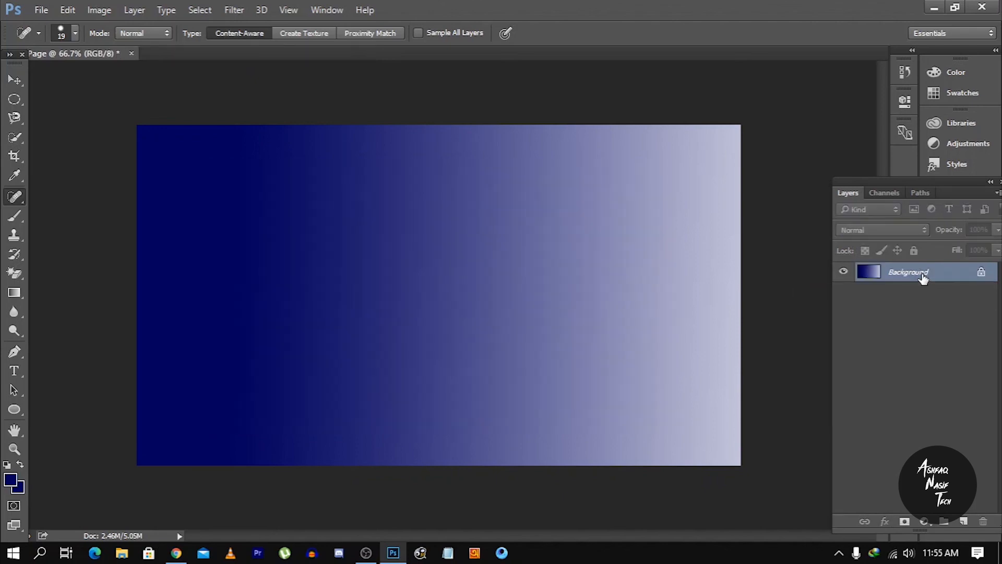
left_click(14, 216)
left_click(57, 213)
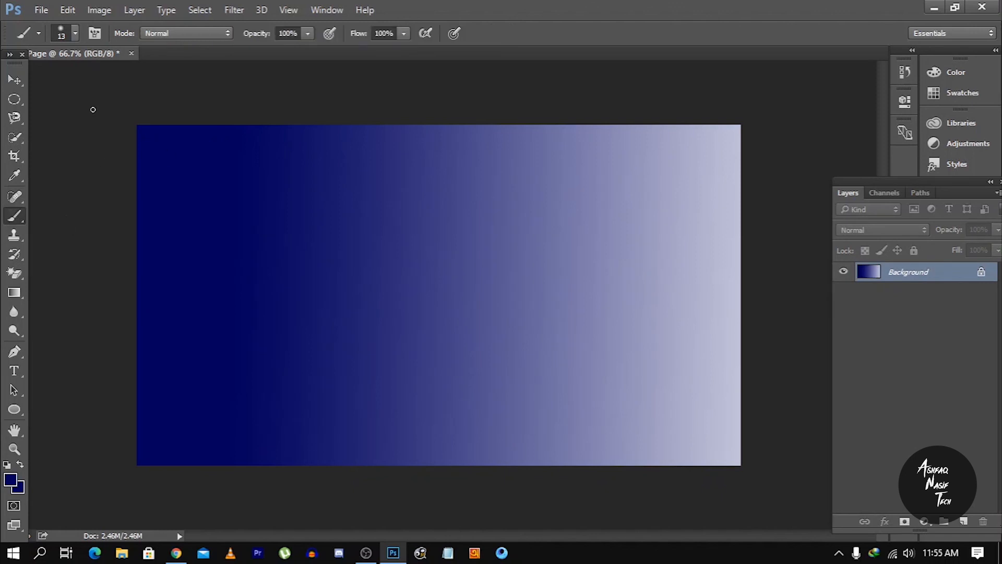
Paint a freehand curve and check mark with the 13 px brush, plus two soft strokes at 89 px
mouse_move(254, 317)
left_mouse_down()
mouse_move(359, 329)
mouse_move(318, 217)
mouse_move(413, 332)
mouse_move(407, 238)
mouse_move(464, 283)
mouse_move(561, 173)
left_mouse_up()
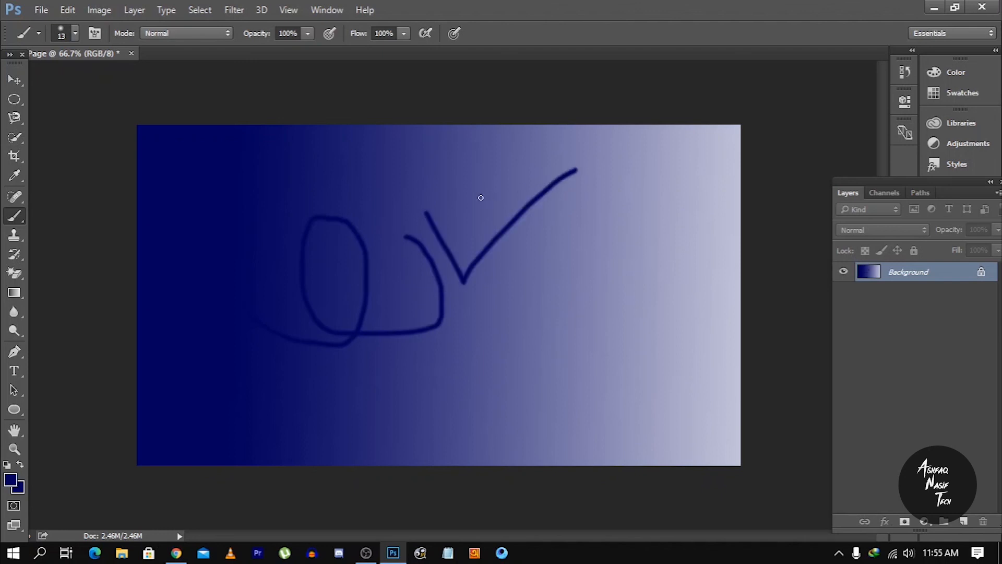
left_click(76, 36)
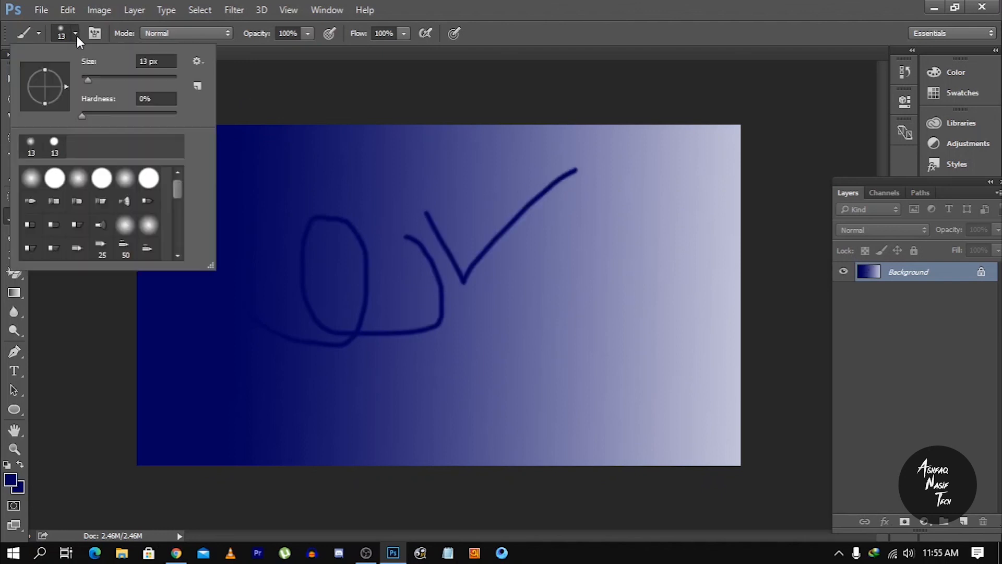
left_click_drag(86, 80, 113, 83)
mouse_move(122, 87)
left_mouse_down()
mouse_move(114, 90)
mouse_move(123, 88)
left_mouse_up()
left_click_drag(586, 301, 469, 335)
left_click_drag(383, 175, 255, 228)
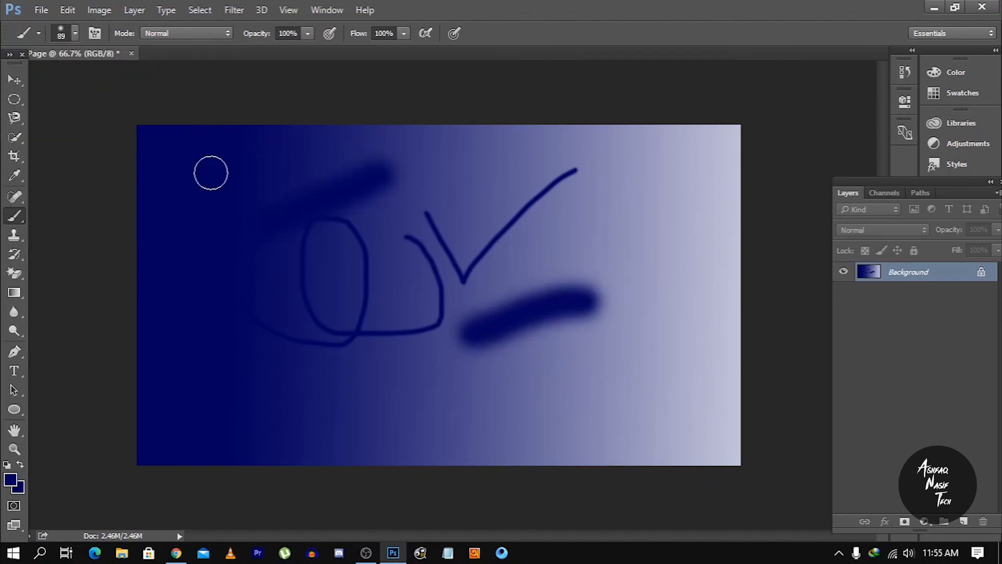
Choose the 95 px leaf-shaped brush preset and stamp it once below the freehand curve
left_click(39, 34)
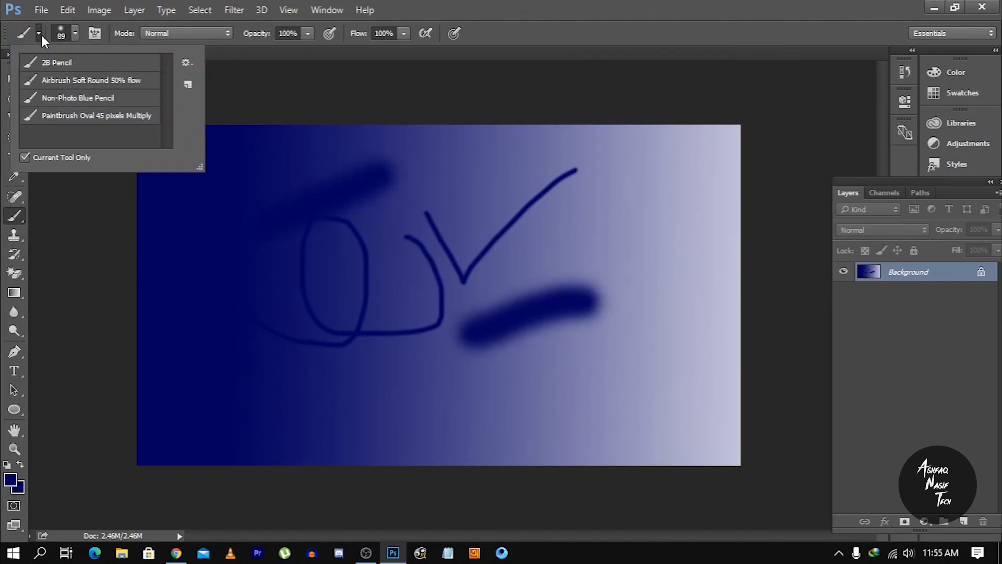
left_click(42, 36)
right_click(369, 190)
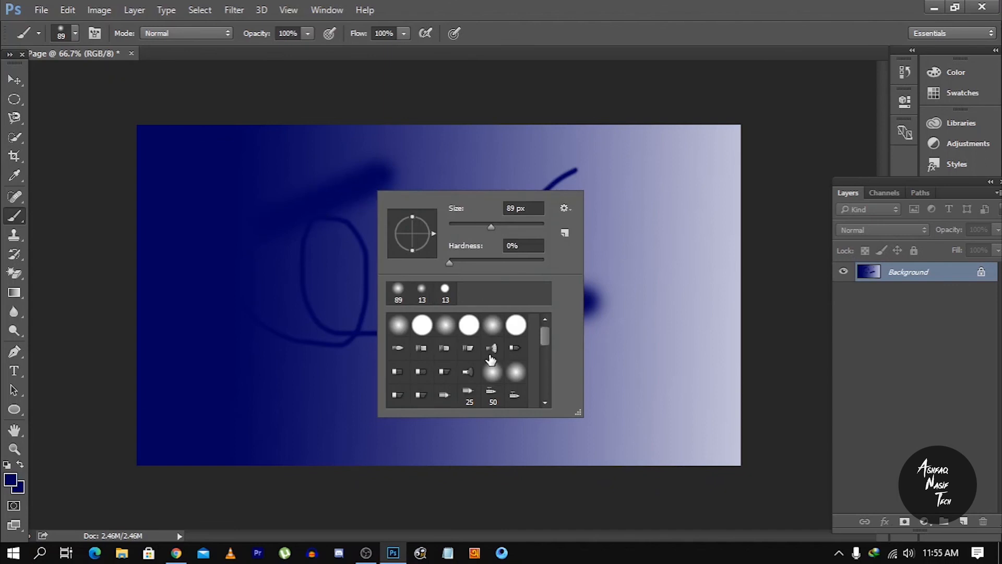
scroll(418, 360, "down", 10)
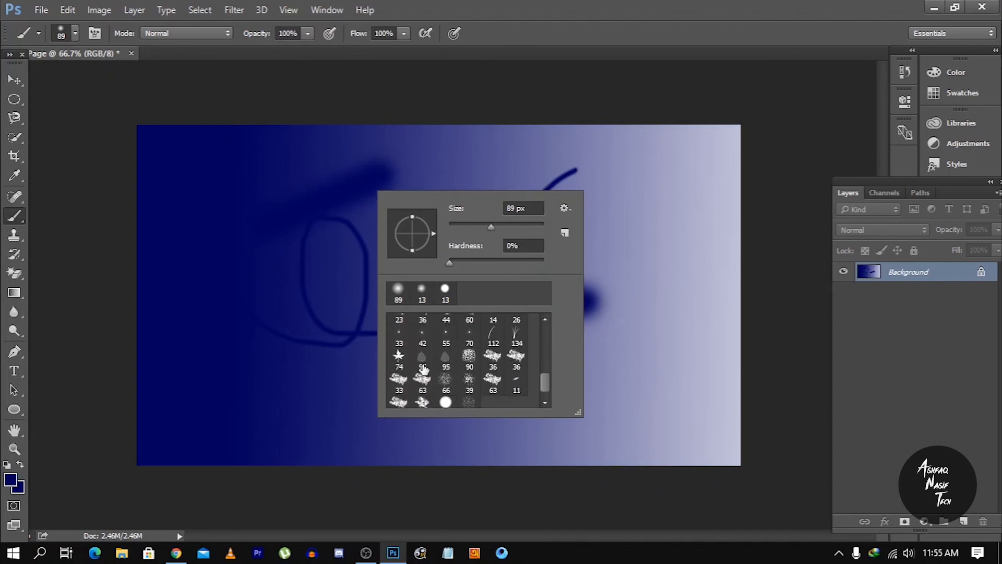
left_click(447, 362)
left_click(376, 358)
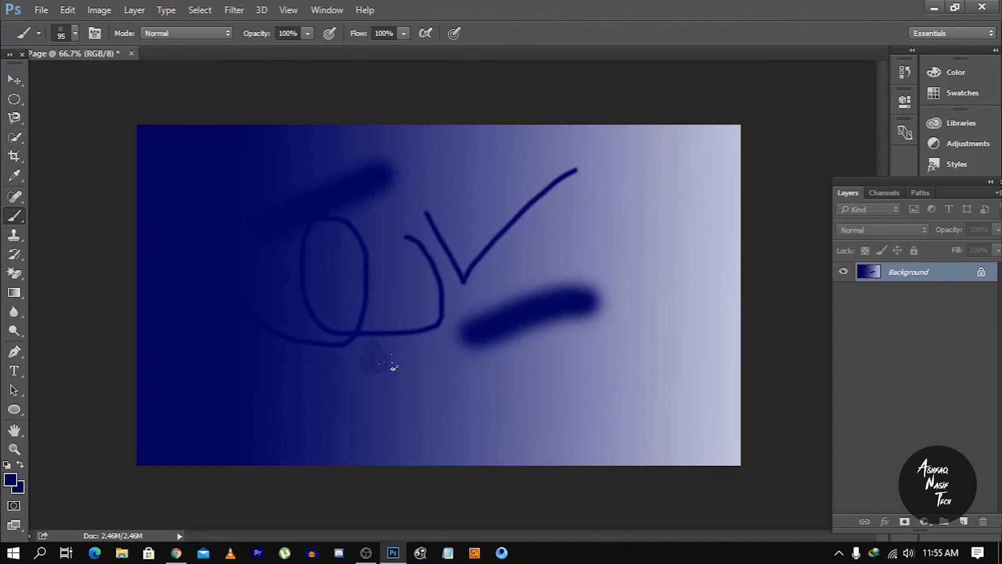
Choose the 74 px maple-leaf brush preset and scatter leaves in a curve across the lower canvas
right_click(394, 367)
double_click(406, 485)
mouse_move(280, 371)
left_mouse_down()
mouse_move(601, 285)
mouse_move(553, 250)
left_mouse_up()
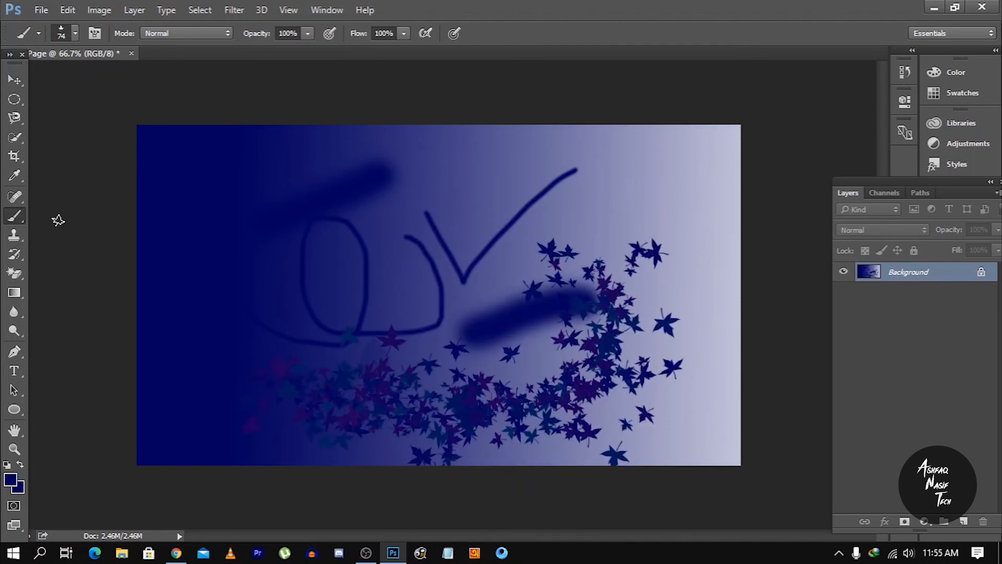
Try the History Brush Tool on the painted canvas
left_click(14, 235)
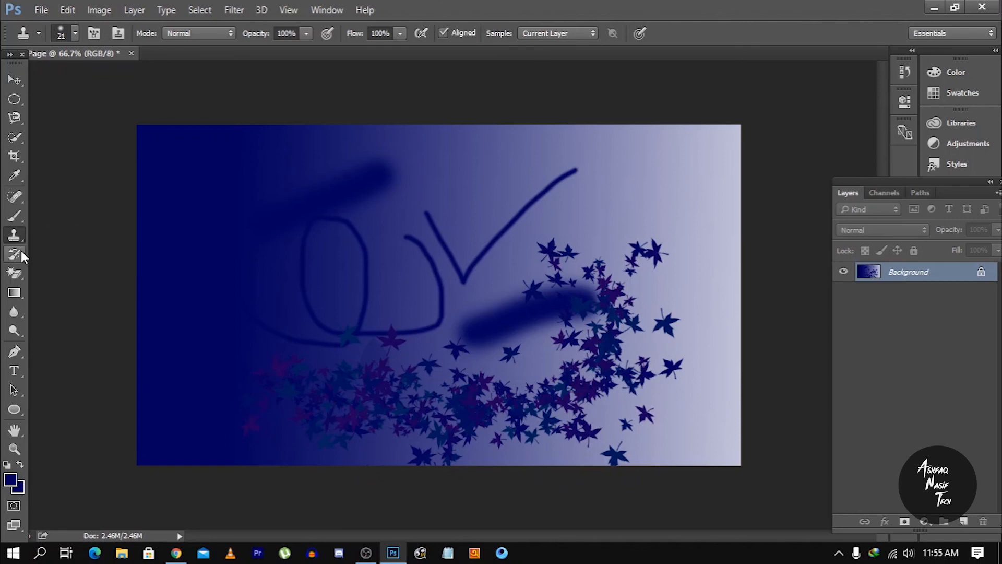
left_click(21, 251)
left_click(443, 357)
left_click(499, 232)
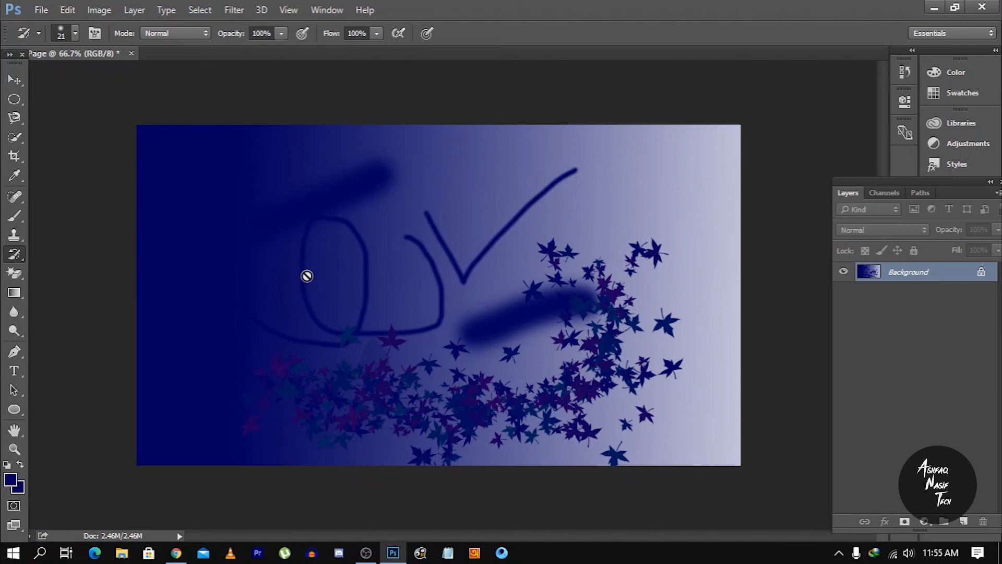
Erase a short stroke beside the check mark with the regular Eraser Tool
left_click(15, 276)
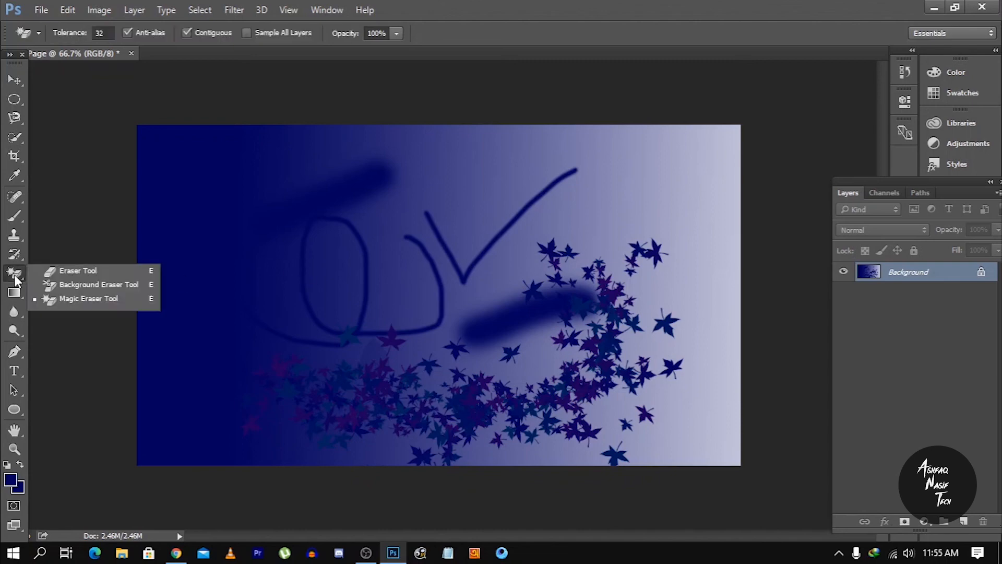
left_click(57, 271)
left_click_drag(548, 195, 516, 234)
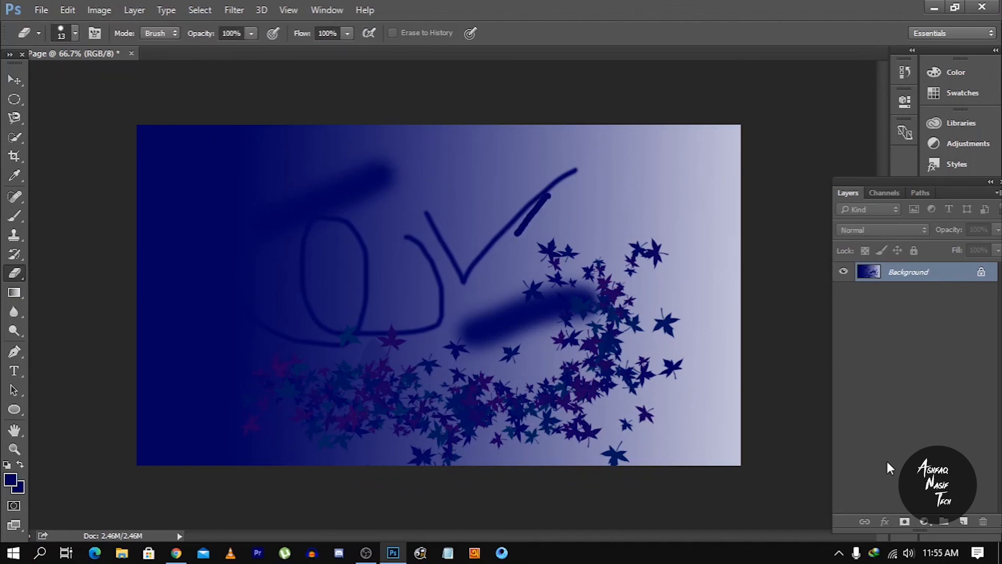
Set the background color to white (ffffff) and erase zigzag strokes across the check mark and the soft stroke below
left_click(18, 490)
left_click_drag(623, 296, 427, 168)
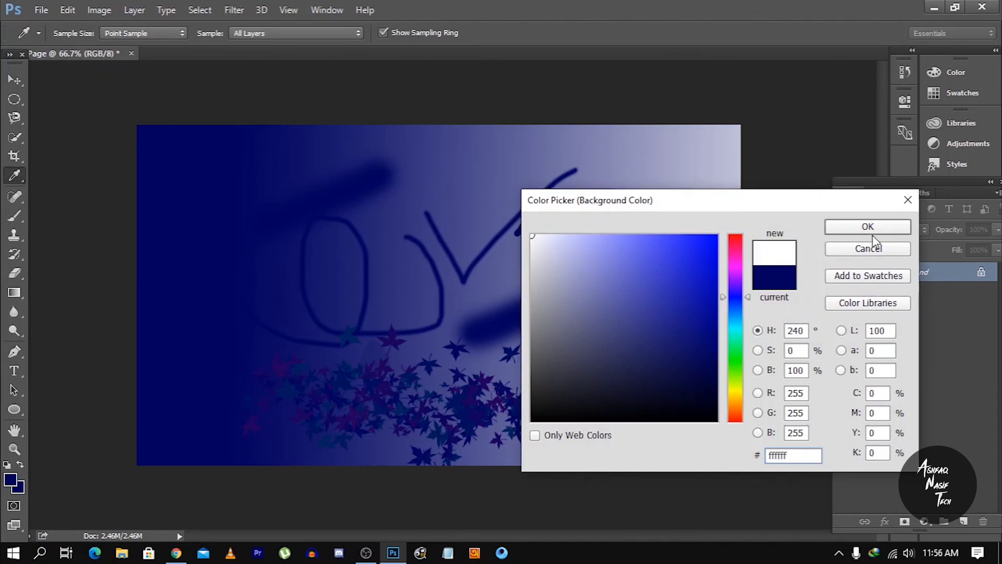
left_click(871, 229)
mouse_move(512, 245)
left_mouse_down()
mouse_move(569, 204)
mouse_move(551, 192)
mouse_move(499, 258)
mouse_move(454, 282)
mouse_move(480, 366)
mouse_move(502, 298)
mouse_move(498, 316)
left_mouse_up()
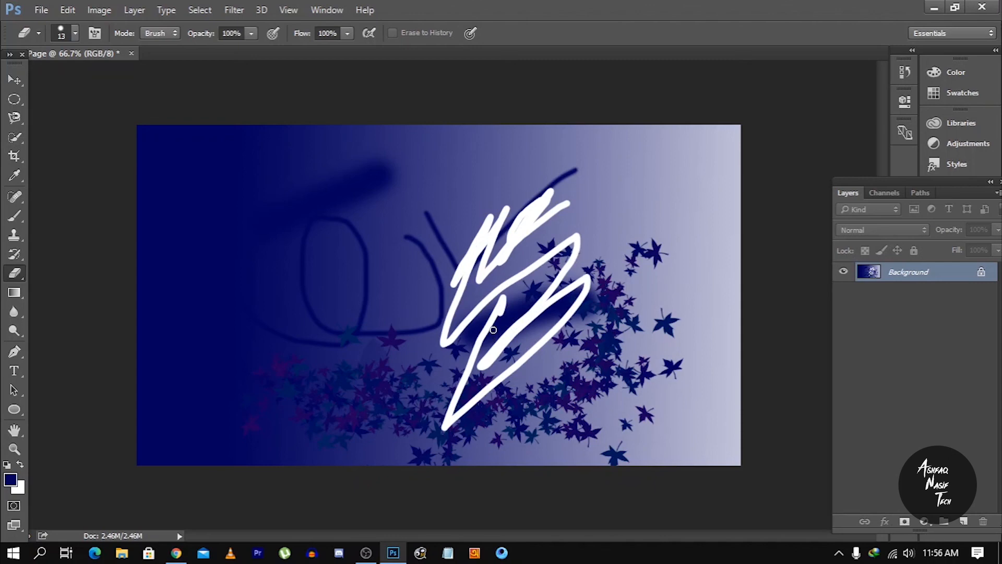
Activate the Magic Eraser Tool, and switch to Chrome to search Google Images for "logo"
right_click(18, 273)
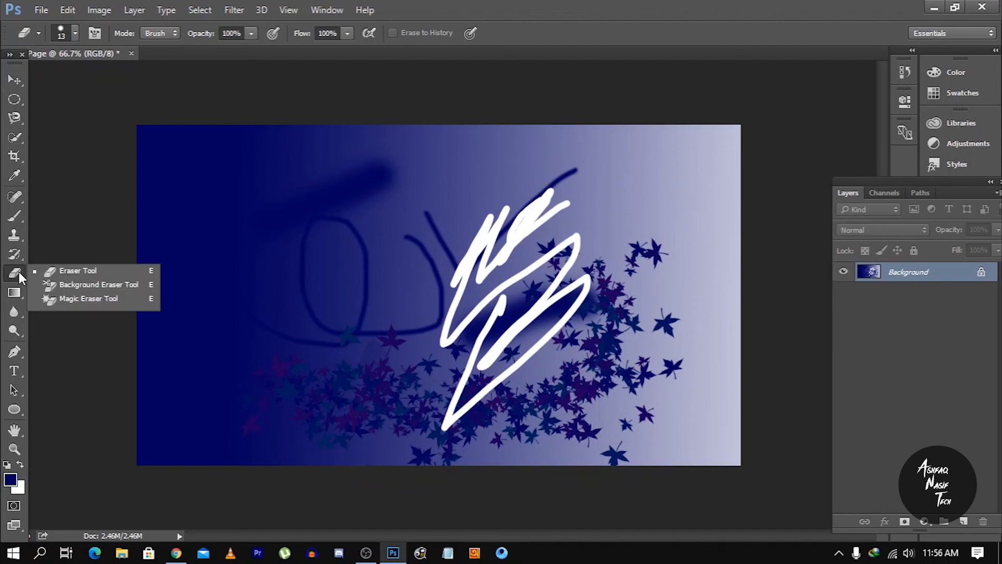
left_click(90, 300)
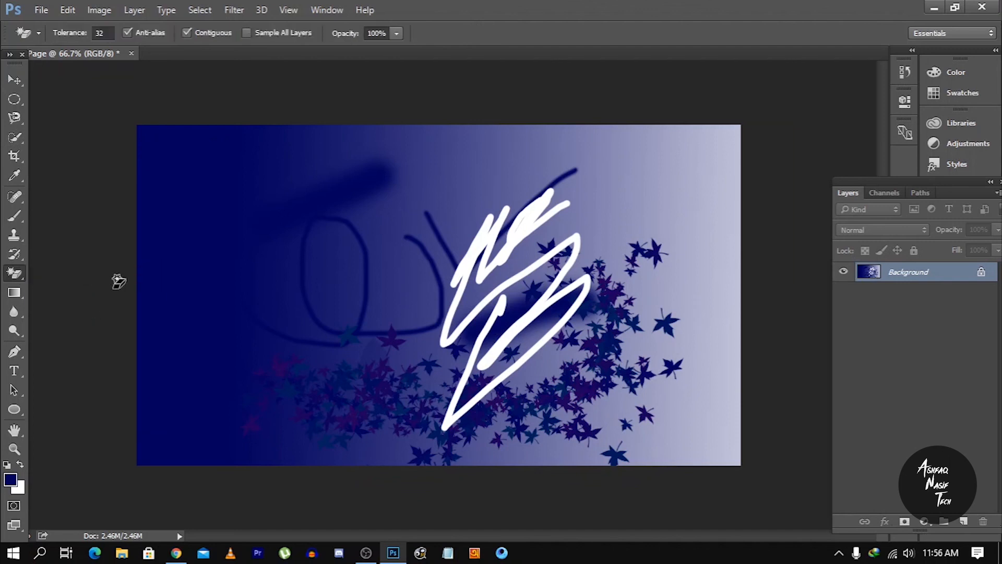
left_click(175, 553)
scroll(233, 332, "up", 15)
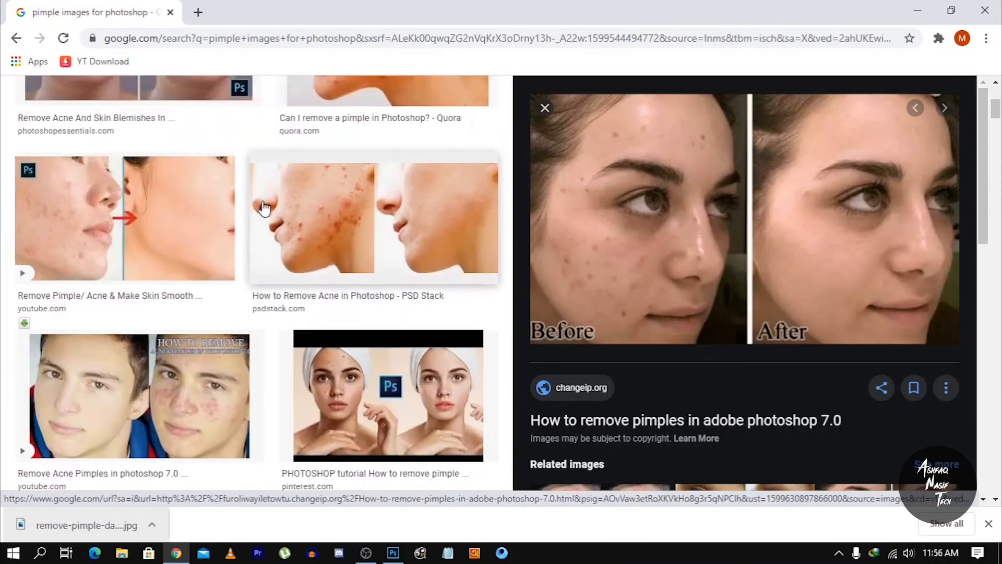
scroll(263, 209, "up", 5)
left_click(180, 106)
key("ctrl+a")
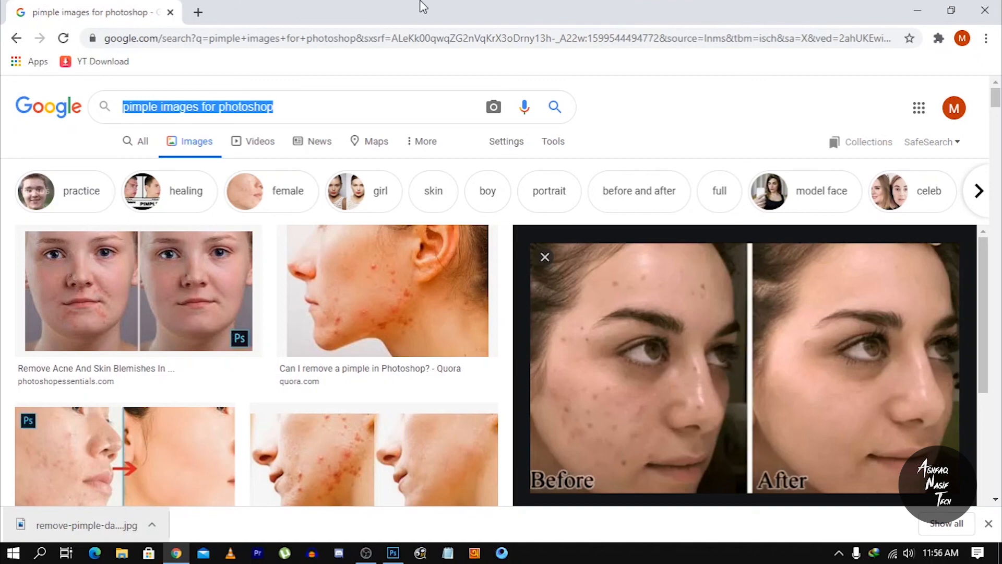
type("logo")
key("Return")
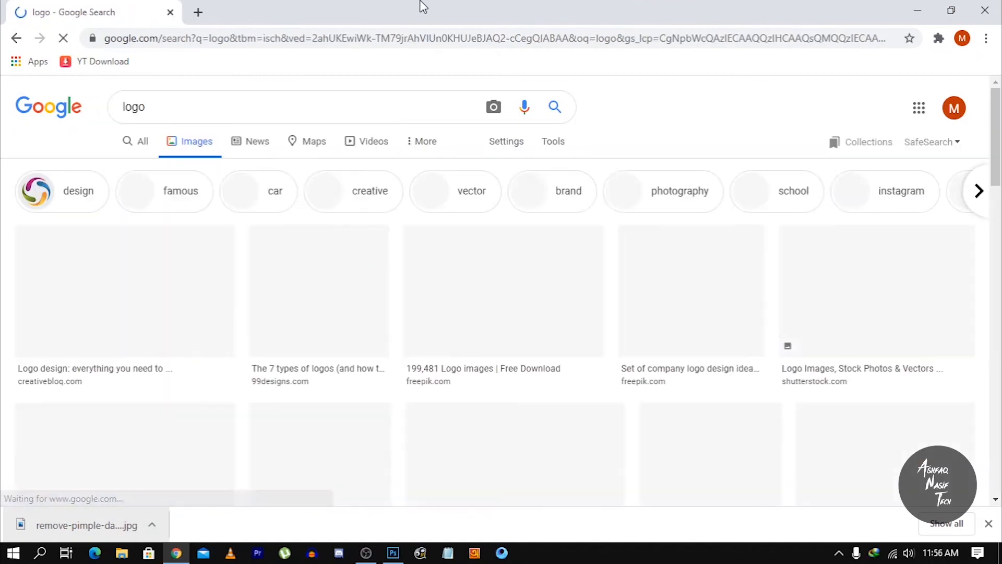
Refine the image search to "logo with white background"
scroll(376, 157, "down", 4)
scroll(376, 153, "up", 4)
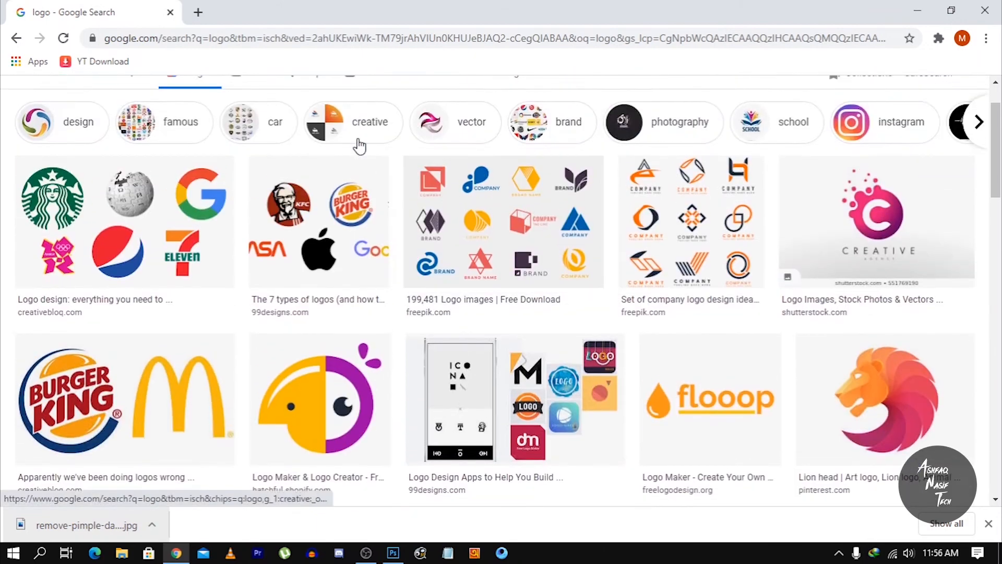
left_click(243, 102)
type("with w")
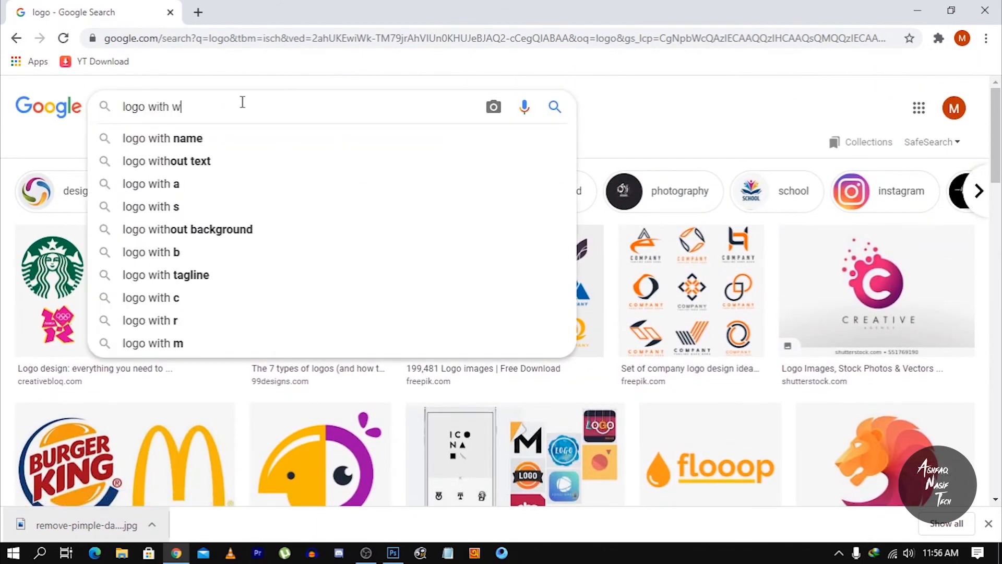
type("hite")
key("Down")
key("Return")
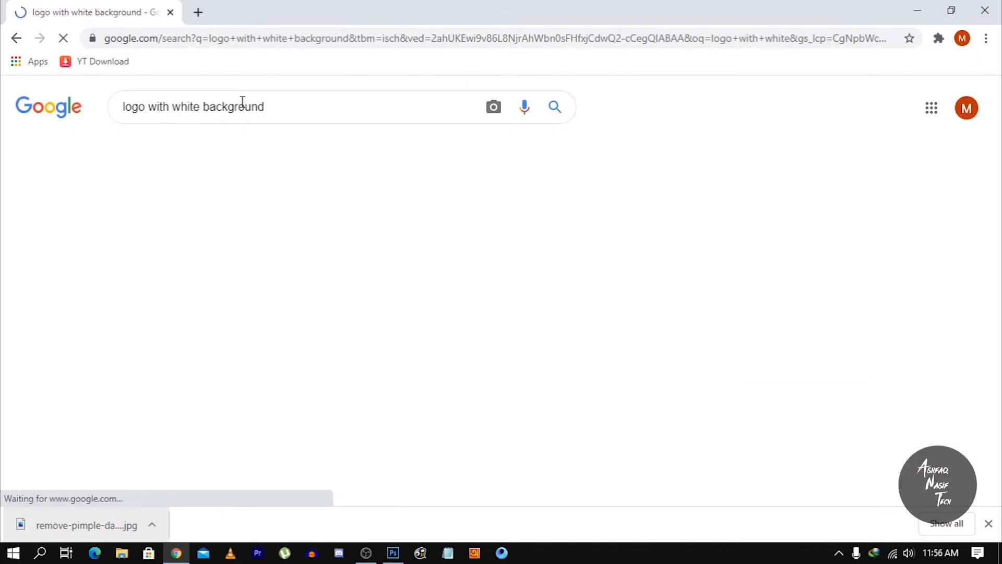
Open the Lion Logo Vector Template result and try to save its image
scroll(127, 94, "down", 7)
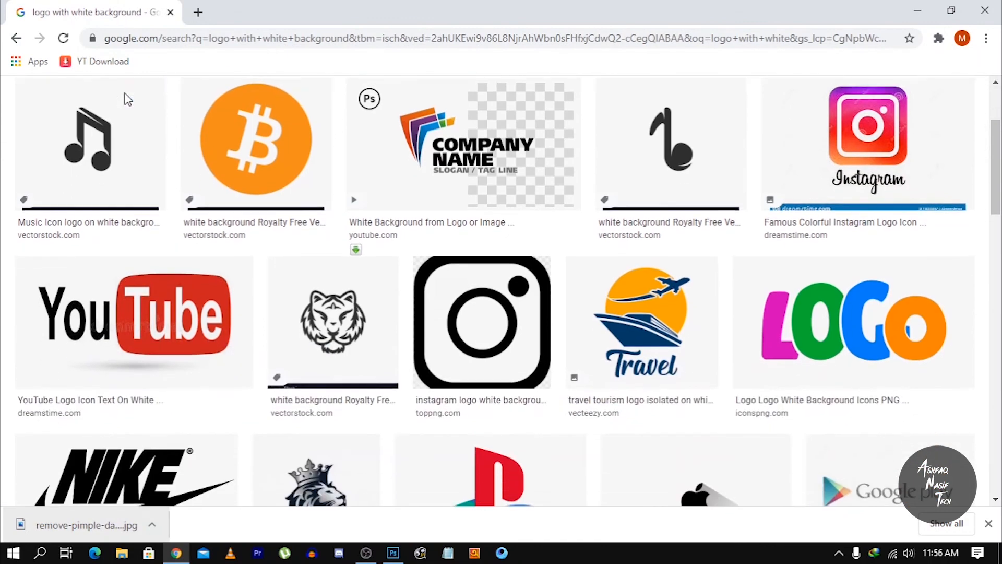
left_click(298, 300)
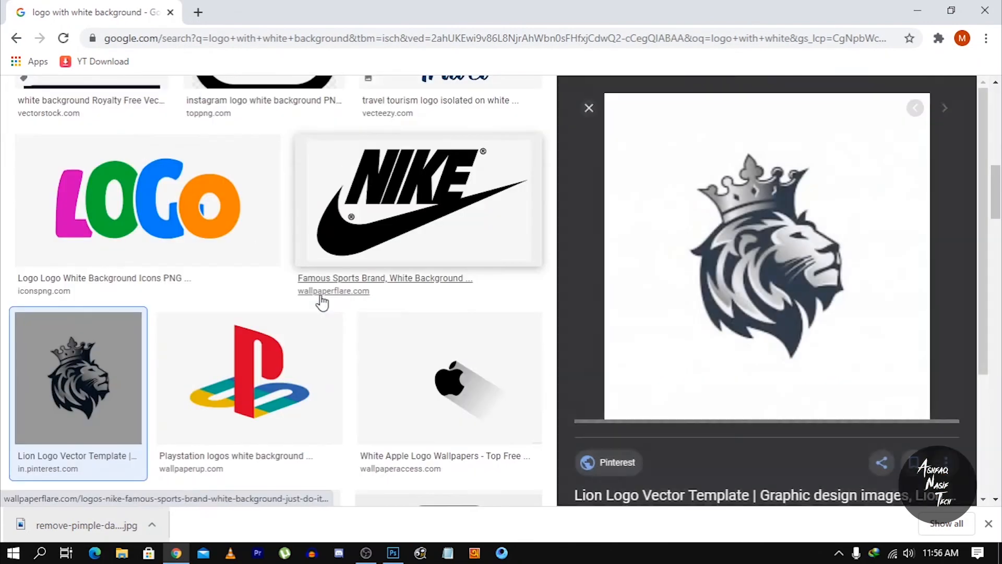
right_click(746, 160)
left_click(794, 296)
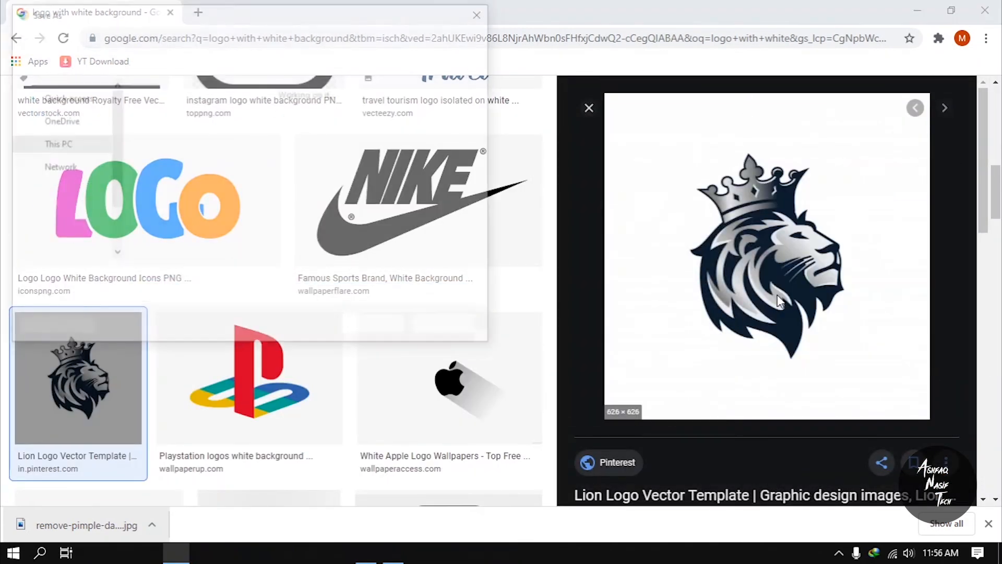
key("Return")
Find the Facebook F logo on a white background and save it as a JPEG named facebook-f-logo-white-background-21
scroll(334, 204, "down", 1)
scroll(335, 203, "down", 19)
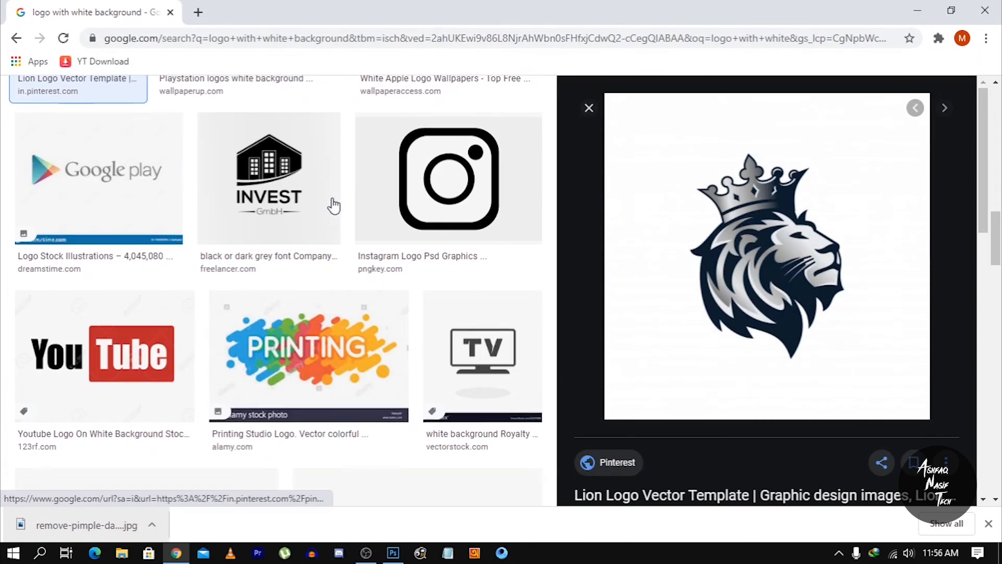
scroll(332, 207, "down", 18)
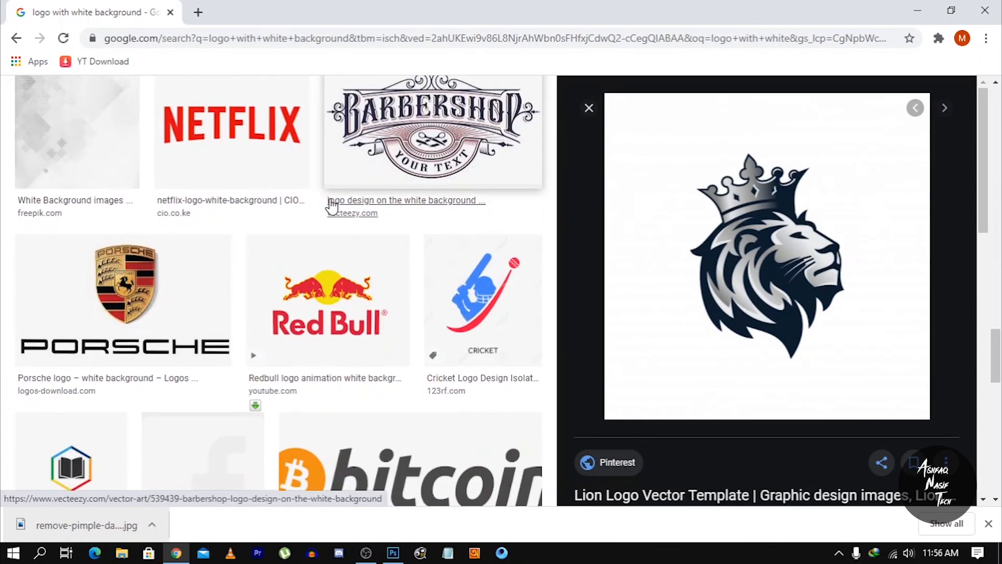
scroll(329, 206, "up", 2)
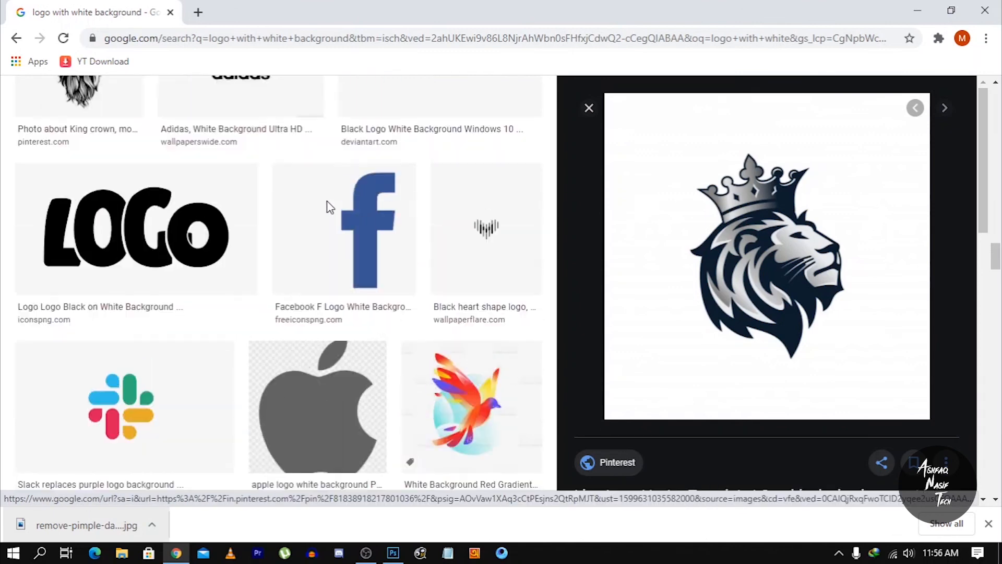
left_click(331, 245)
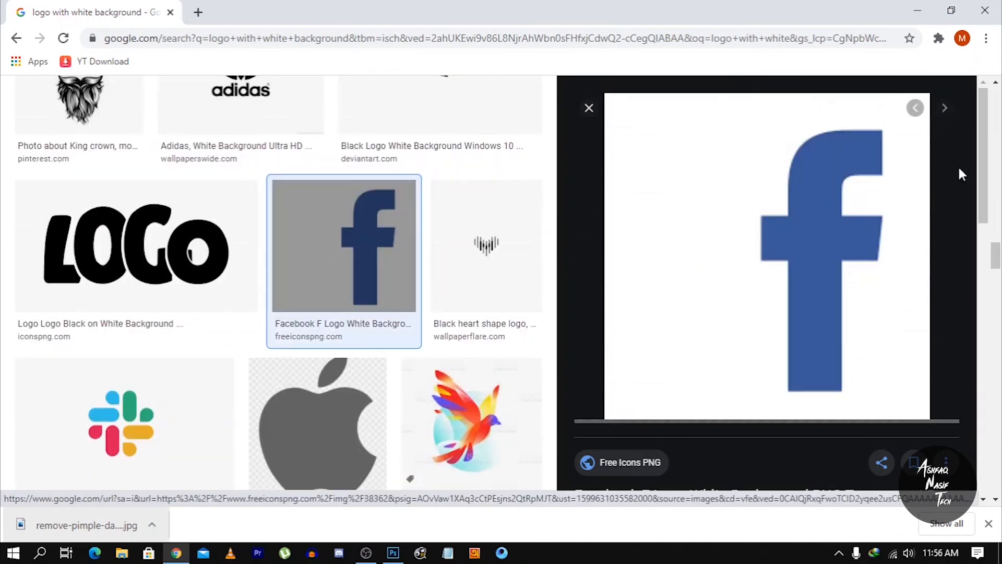
right_click(741, 167)
left_click(788, 300)
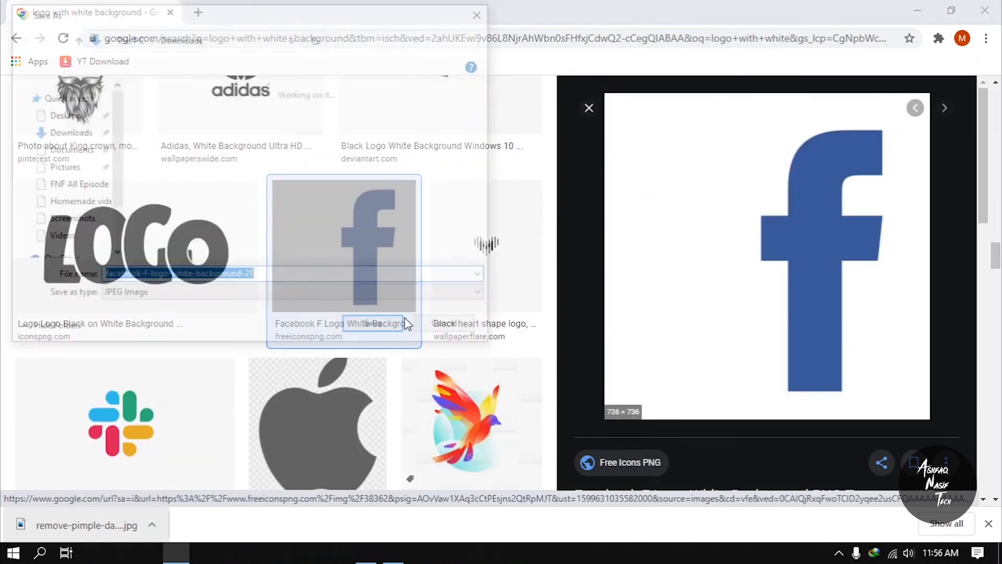
left_click(378, 327)
Place the downloaded Facebook logo in the Photoshop page and erase its white background with the Magic Eraser, rasterizing the layer
left_click_drag(34, 524, 369, 278)
key("Return")
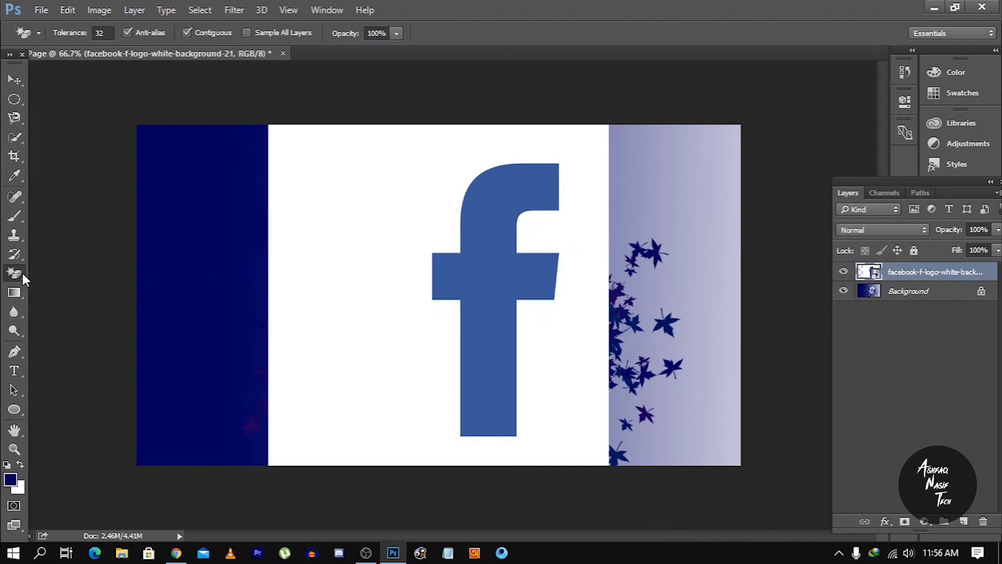
left_click(358, 259)
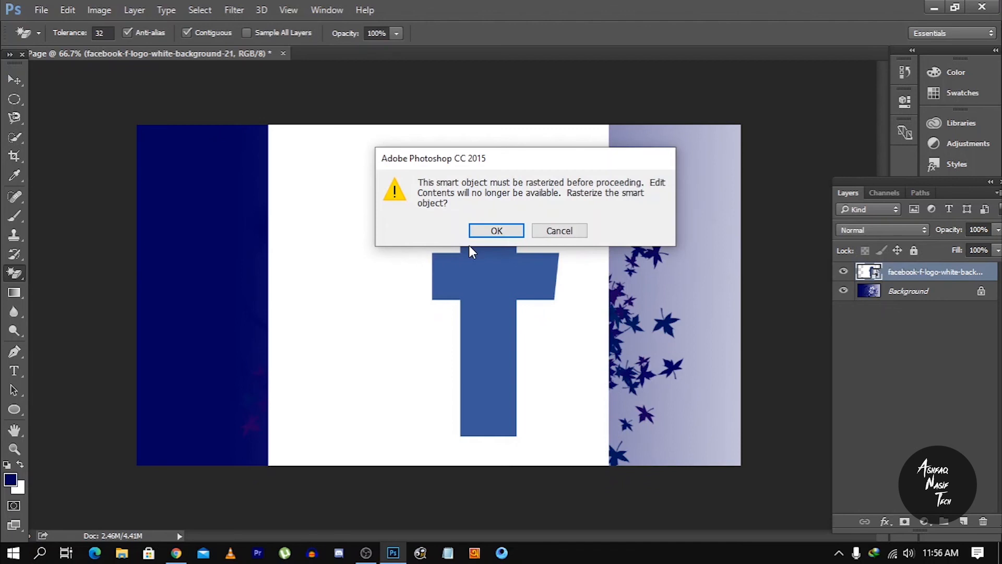
left_click(500, 232)
left_click(348, 279)
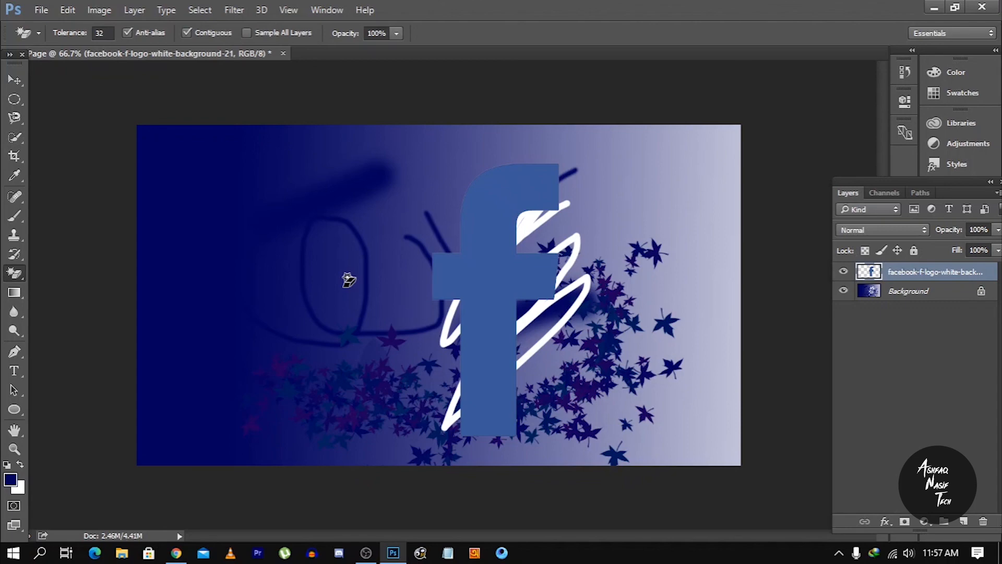
Activate the Paint Bucket Tool
left_click(20, 293)
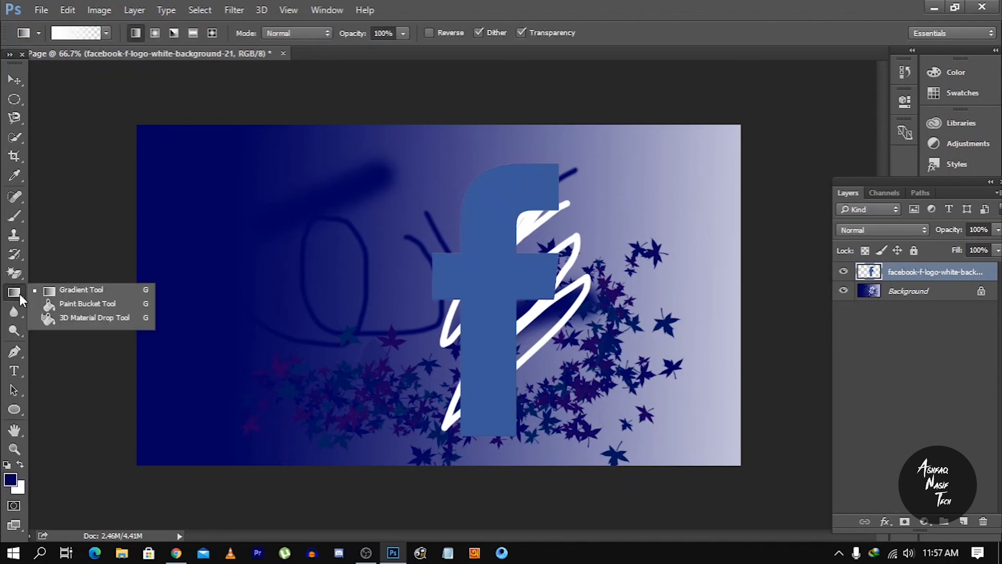
left_click(50, 305)
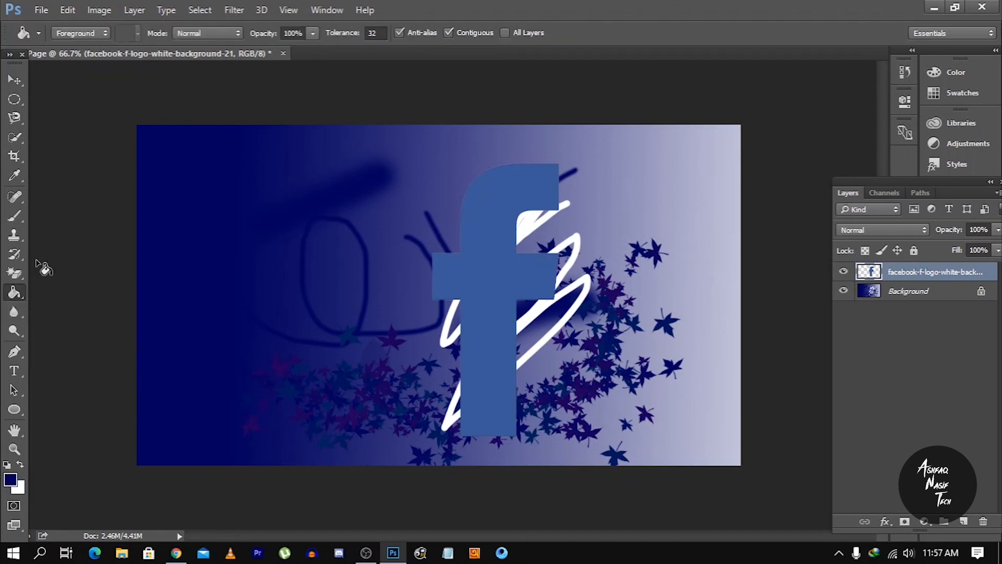
Set the foreground color to bright red
left_click(10, 479)
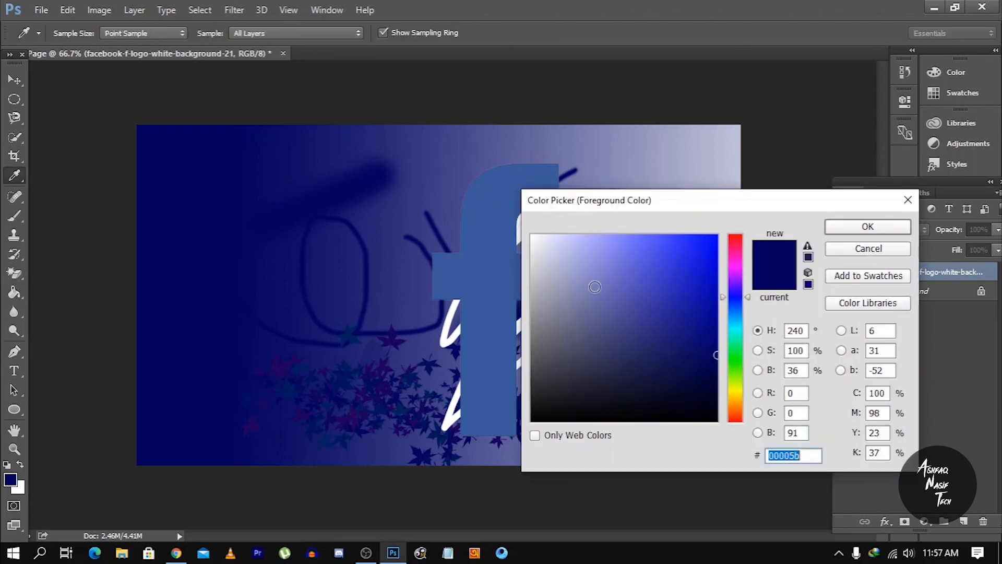
left_click_drag(731, 293, 729, 236)
left_click(717, 236)
left_click(868, 226)
key("g")
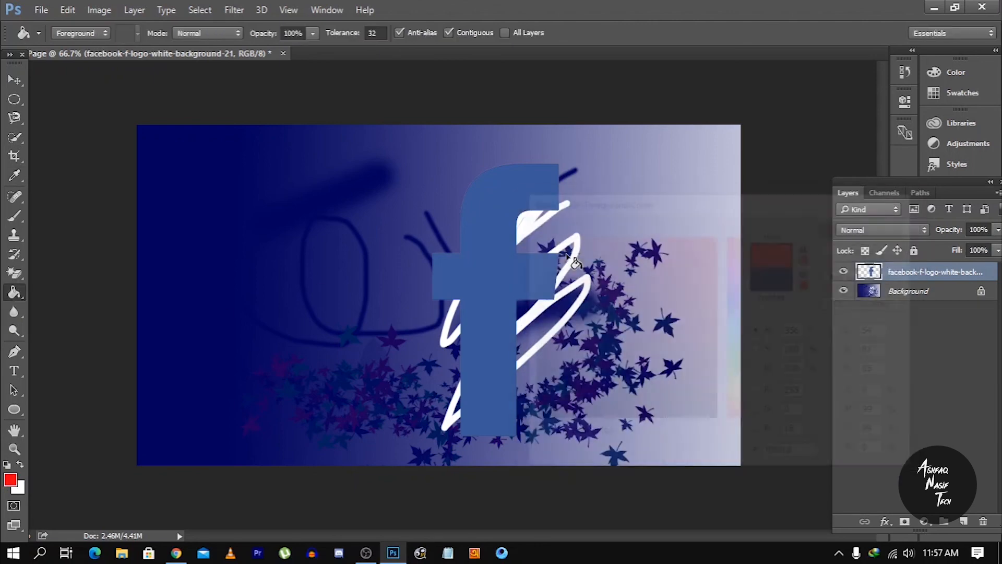
Try filling the transparent area around the Facebook logo with red using the Paint Bucket Tool, and undo the fill
left_click(261, 259)
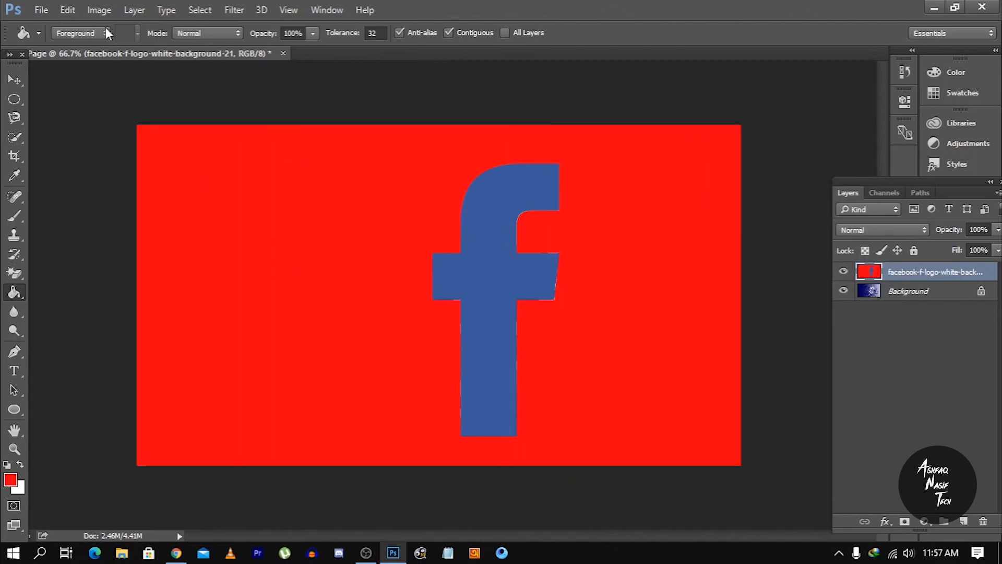
left_click(67, 12)
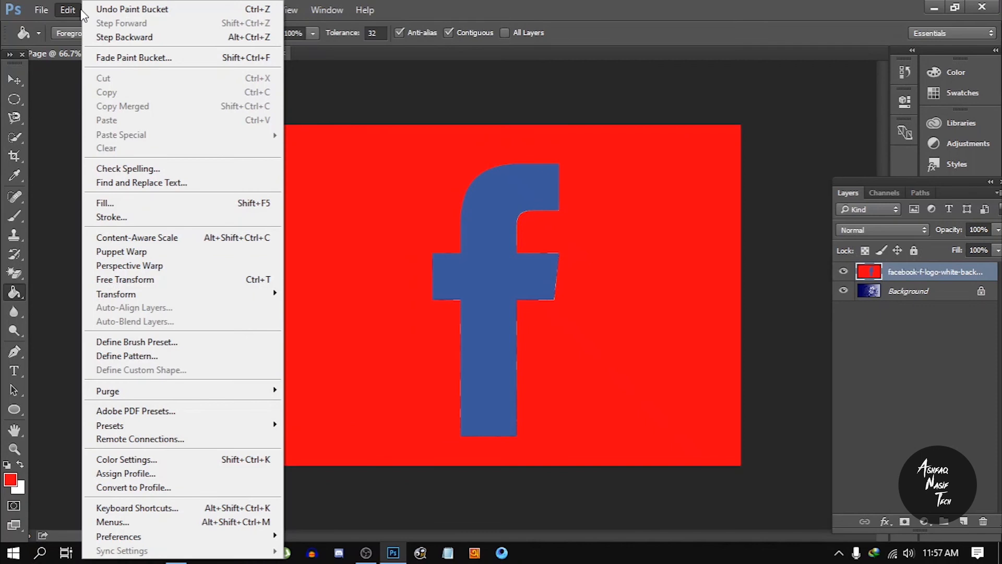
left_click(118, 11)
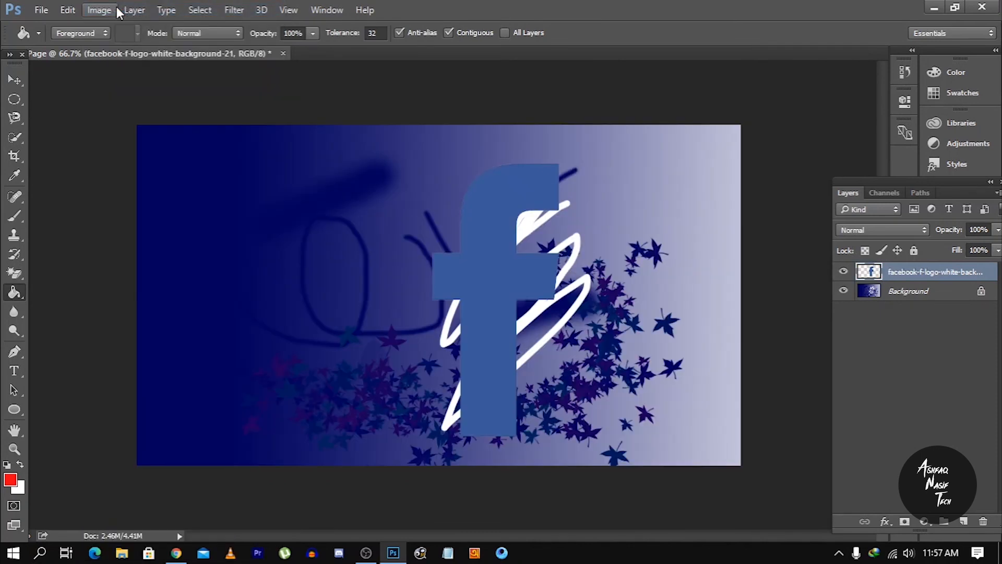
Activate the Gradient Tool and choose the yellow, violet, orange and blue preset gradient
right_click(15, 292)
left_click(68, 288)
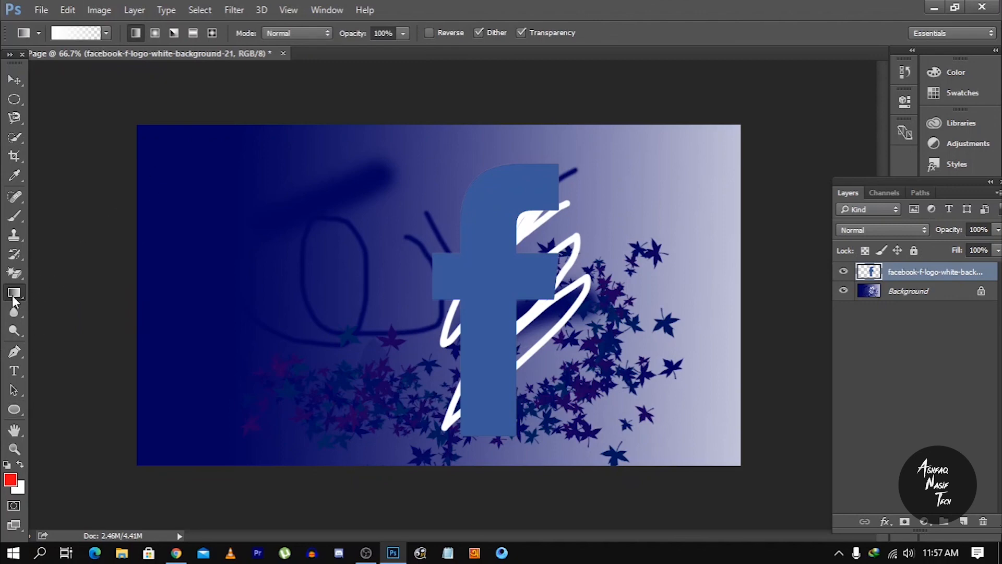
left_click(71, 33)
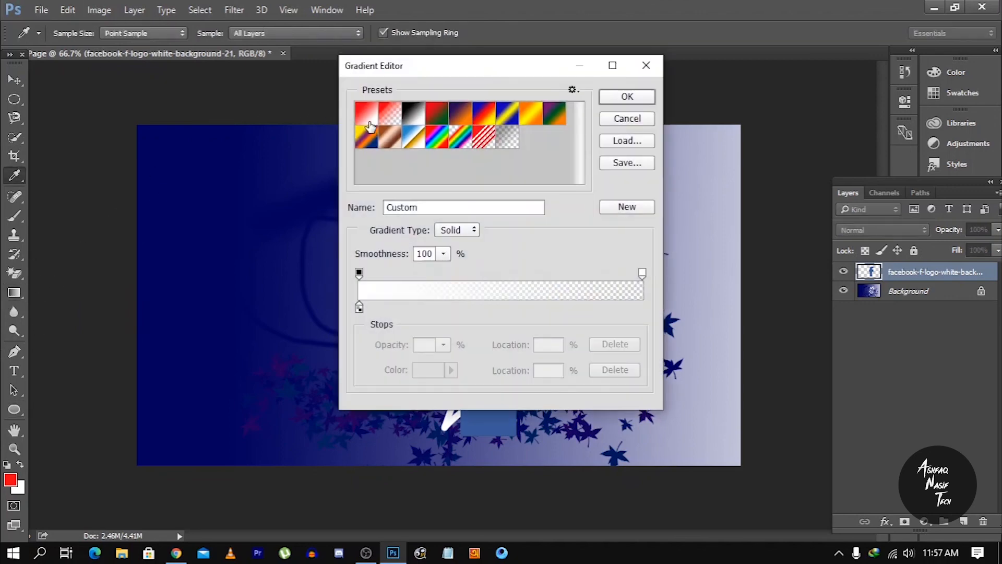
left_click(438, 114)
left_click(502, 116)
left_click(536, 118)
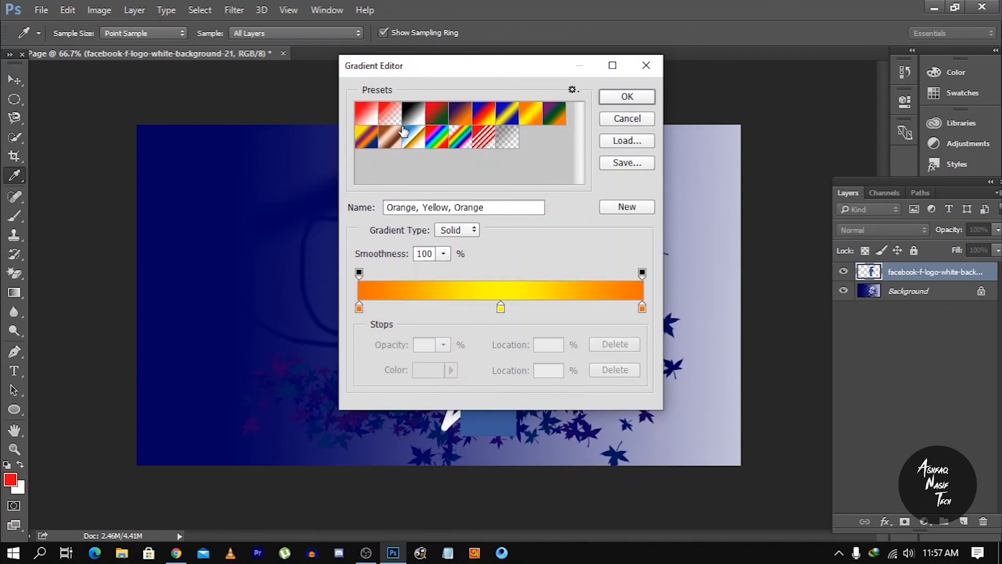
left_click(372, 138)
left_click(624, 97)
Try applying the gradient horizontally across the whole logo layer, and undo it
left_click_drag(160, 292, 738, 290)
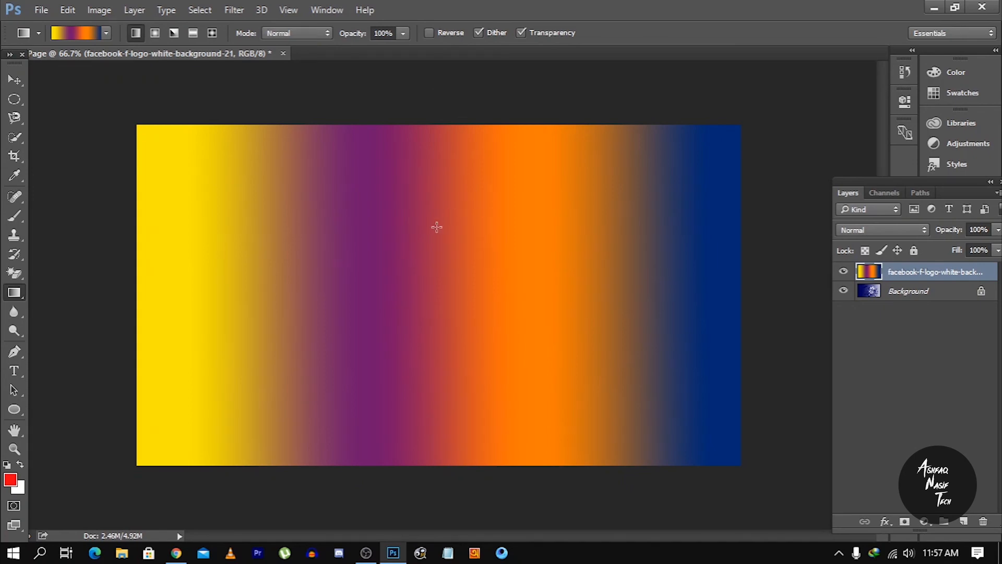
left_click(68, 10)
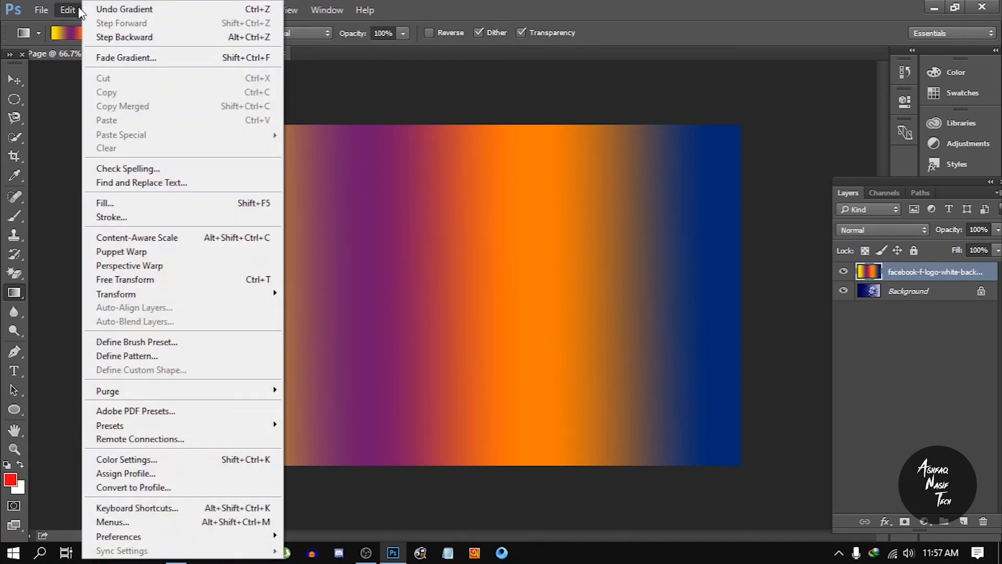
left_click(110, 11)
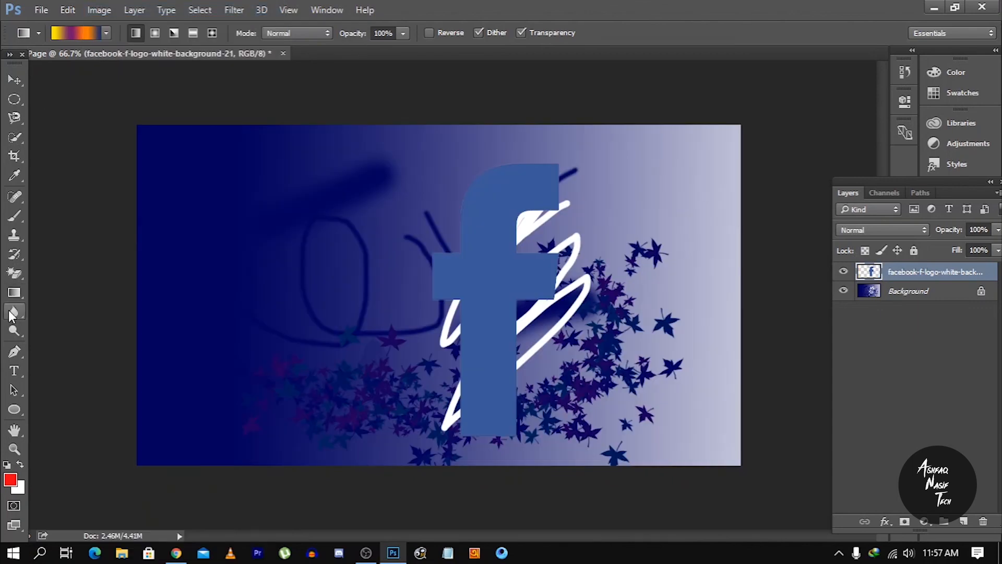
Go through the Blur, Sharpen and Dodge tools and their tool groups
left_click(12, 315)
left_click(34, 310)
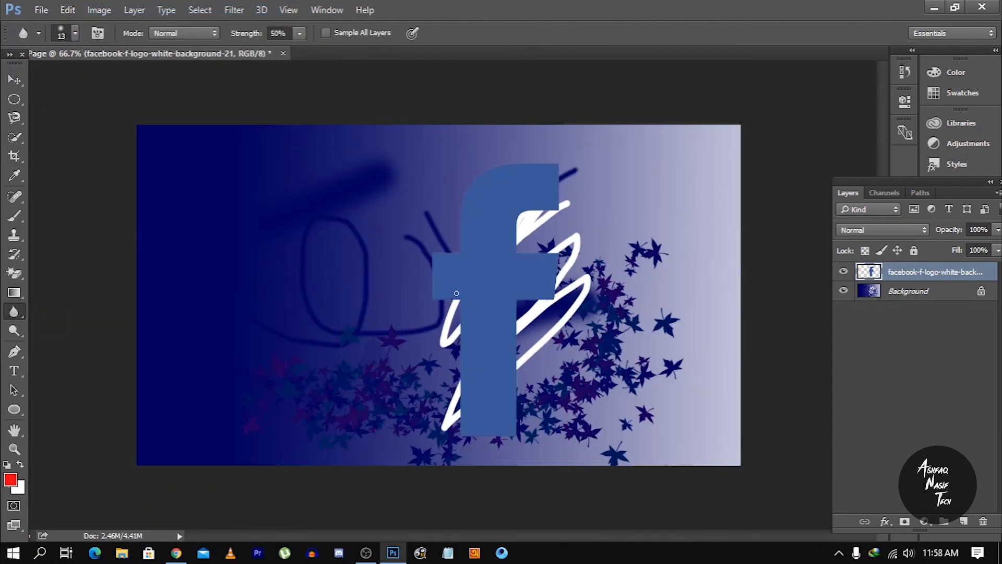
left_click(13, 312)
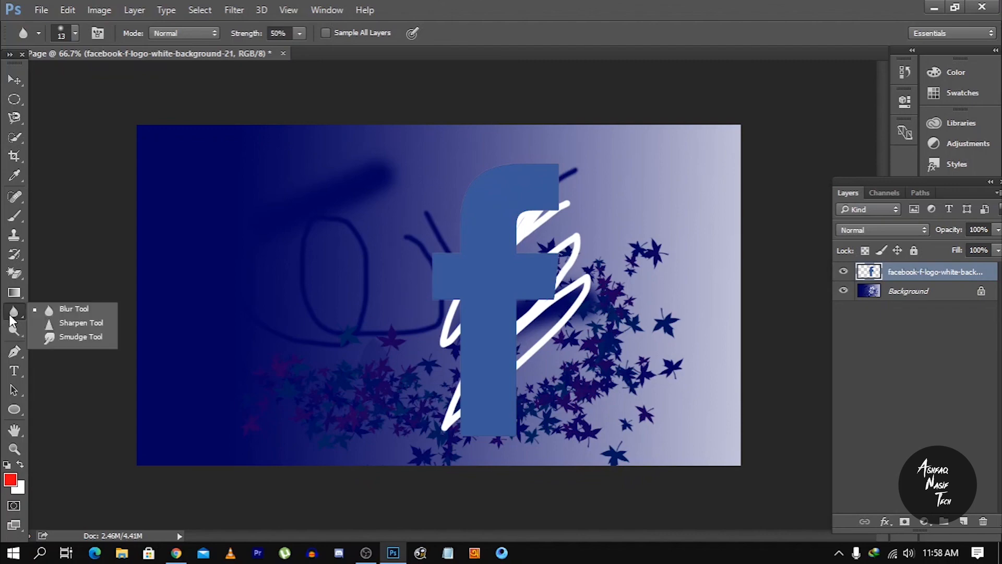
left_click(48, 325)
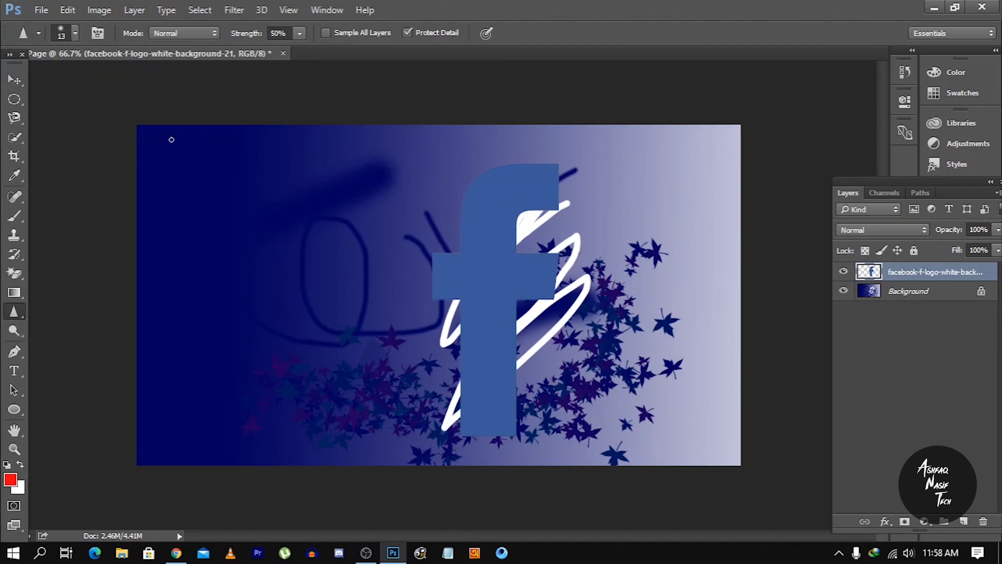
left_click(20, 335)
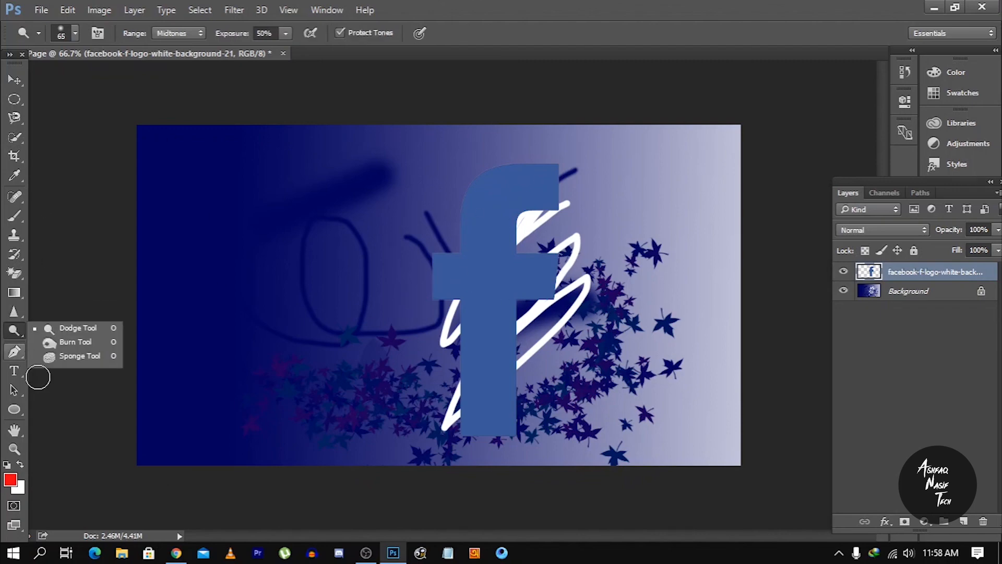
Draw a closed, curved, blade-like path with the Pen Tool over the dark blue area beside the Facebook logo
left_click(14, 352)
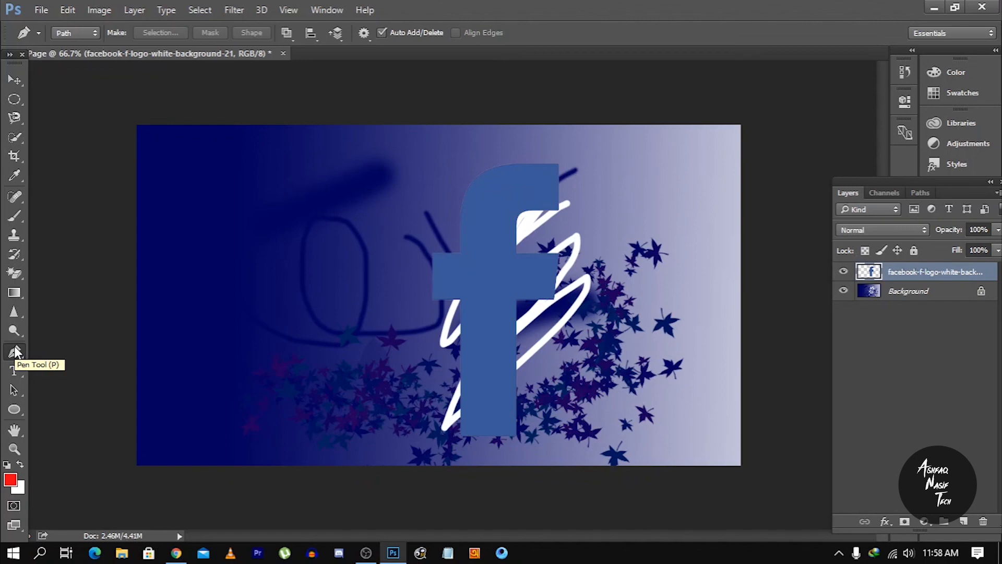
left_click(202, 345)
left_click(202, 275)
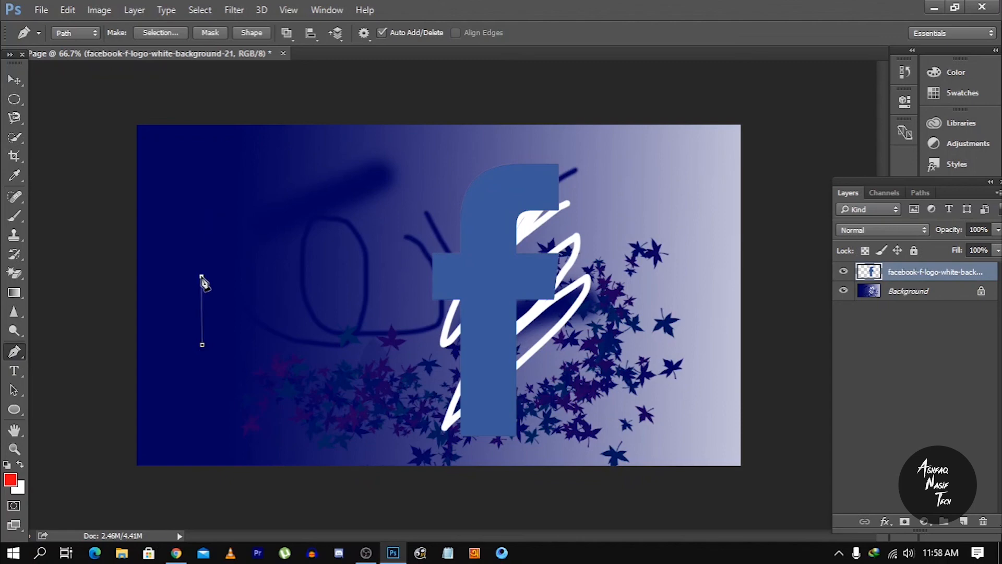
left_click_drag(202, 278, 173, 268)
left_click(189, 232)
left_click(223, 189)
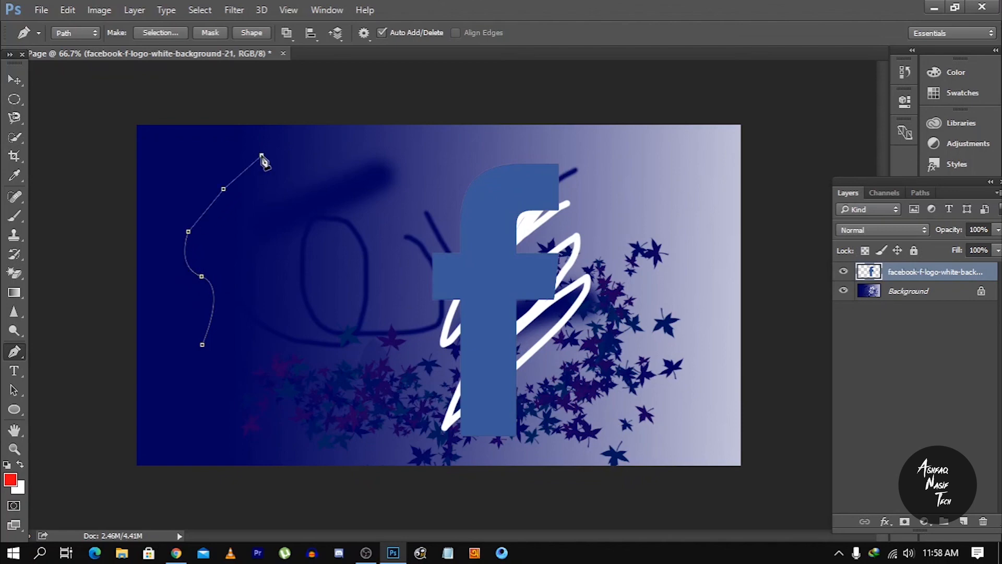
left_click(296, 144)
left_click(358, 152)
left_click_drag(238, 216, 231, 281)
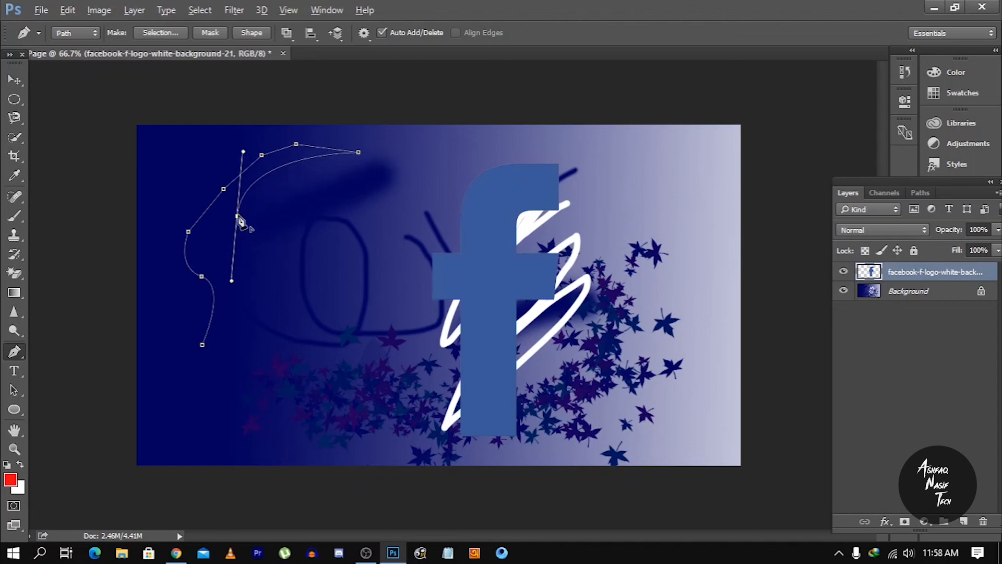
left_click(242, 275)
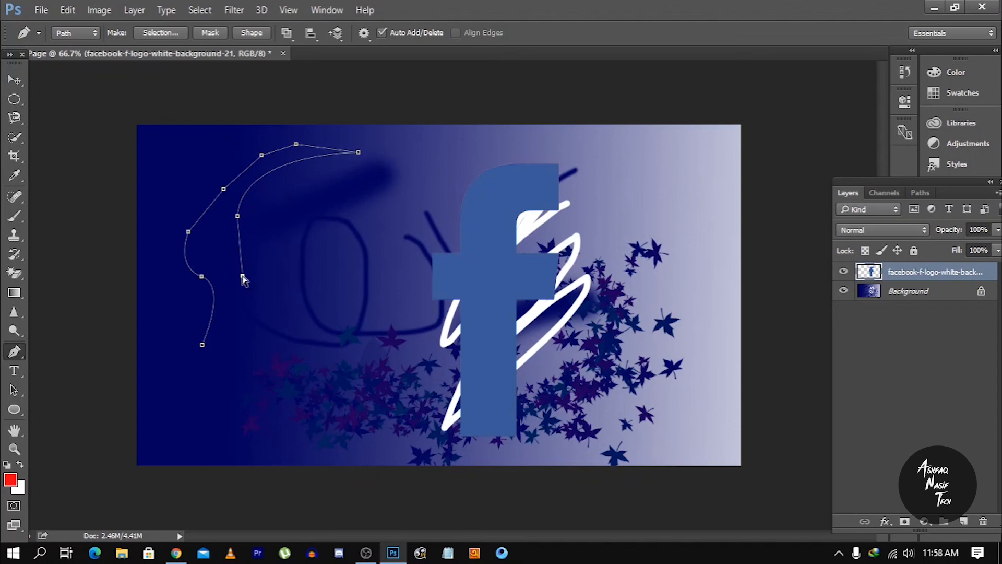
left_click_drag(212, 358, 186, 408)
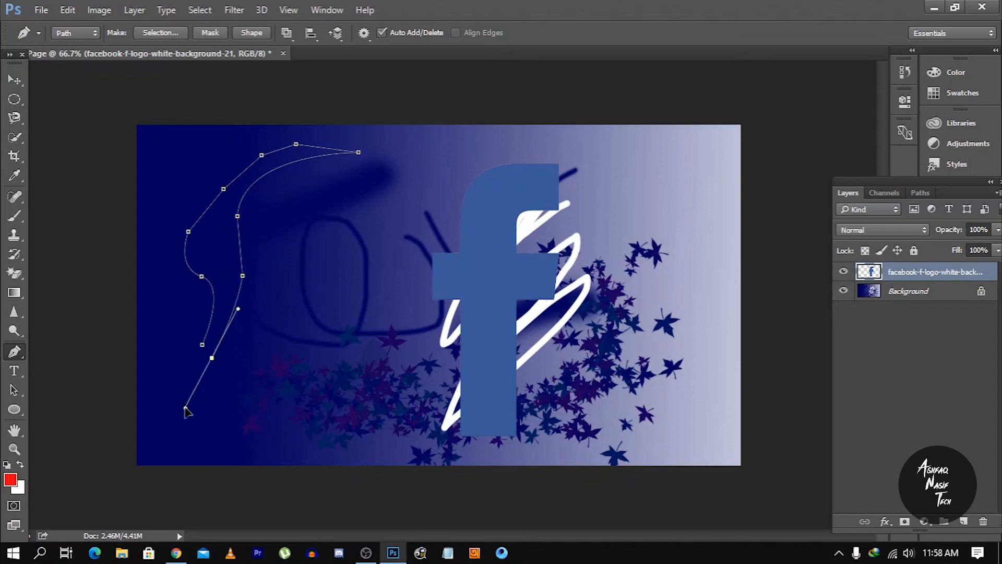
left_click(169, 440)
left_click(200, 348)
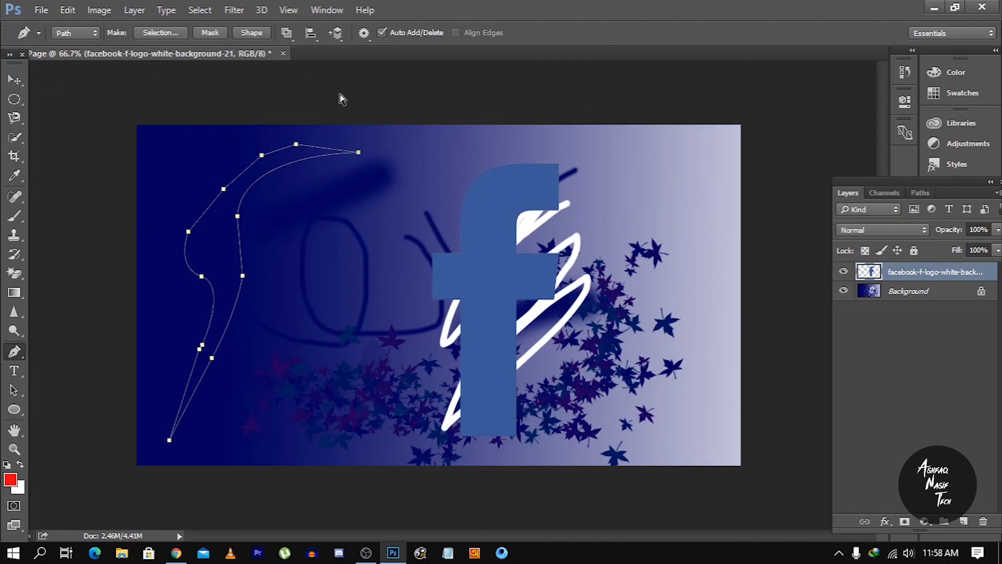
Convert the pen path to a selection, fill it with the red foreground color using the Paint Bucket Tool, and deselect
key("ctrl+Return")
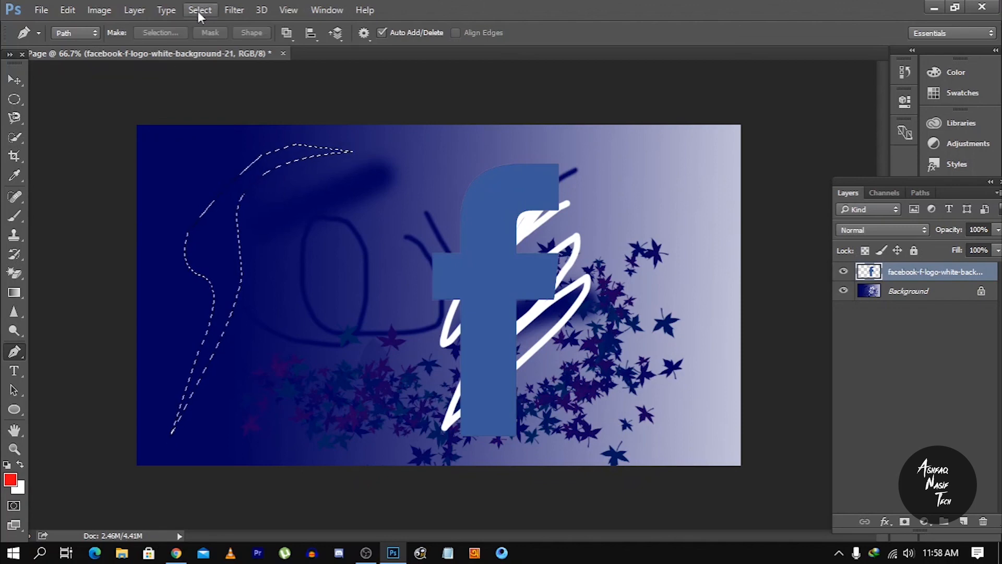
left_click(15, 291)
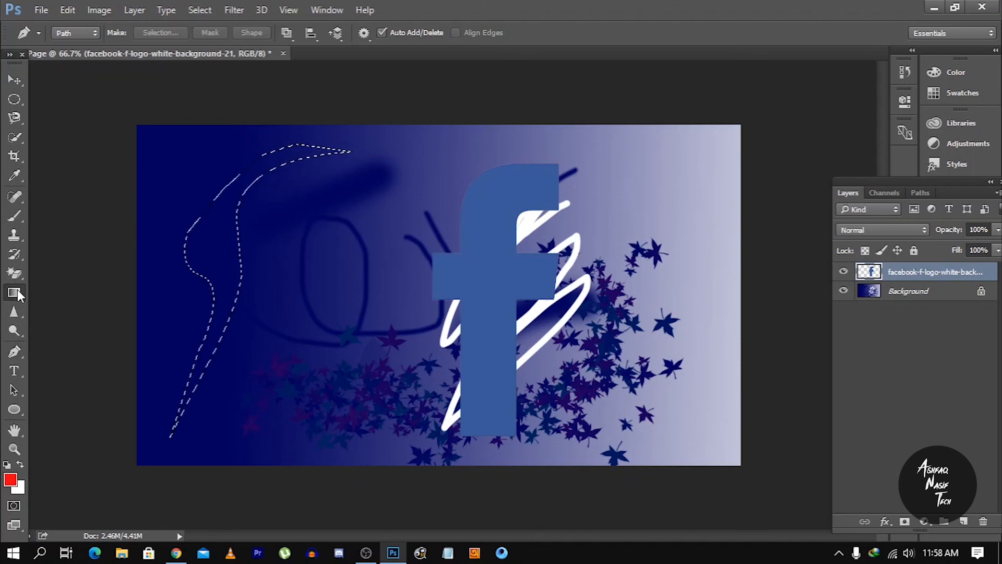
left_click(52, 307)
left_click(233, 282)
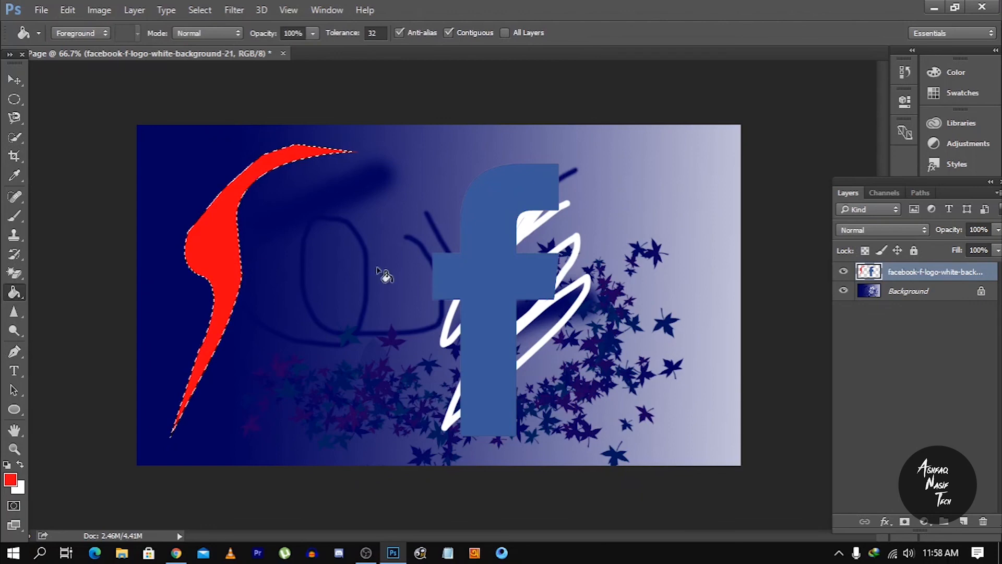
key("ctrl+d")
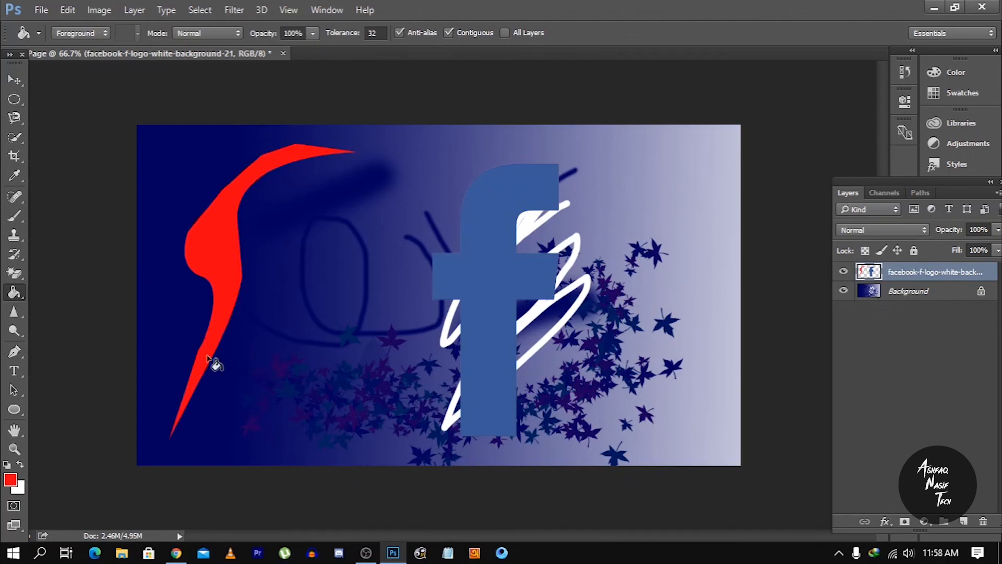
Add a red text layer reading "New text" between the red shape and the Facebook logo
left_click(18, 369)
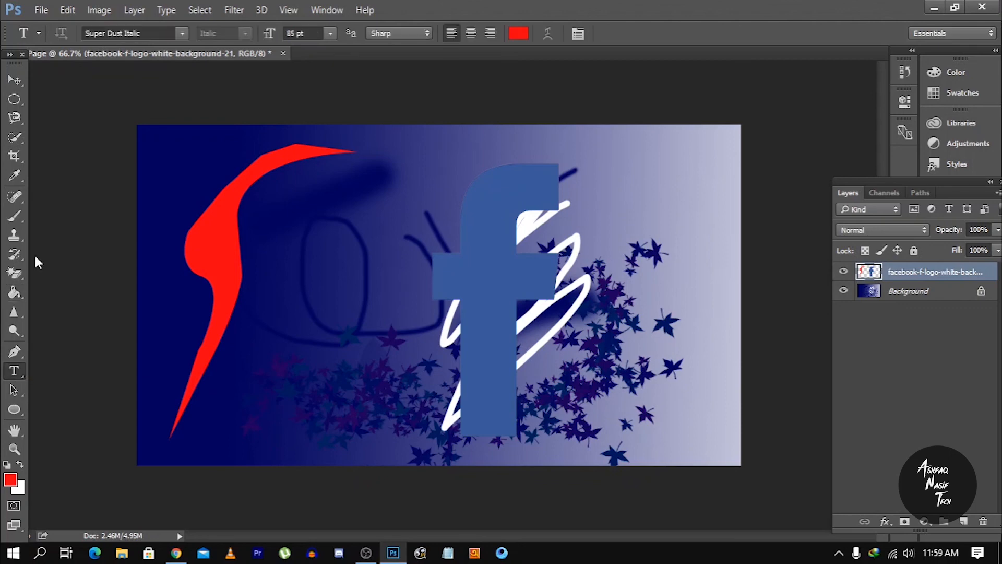
left_click(303, 242)
type("N")
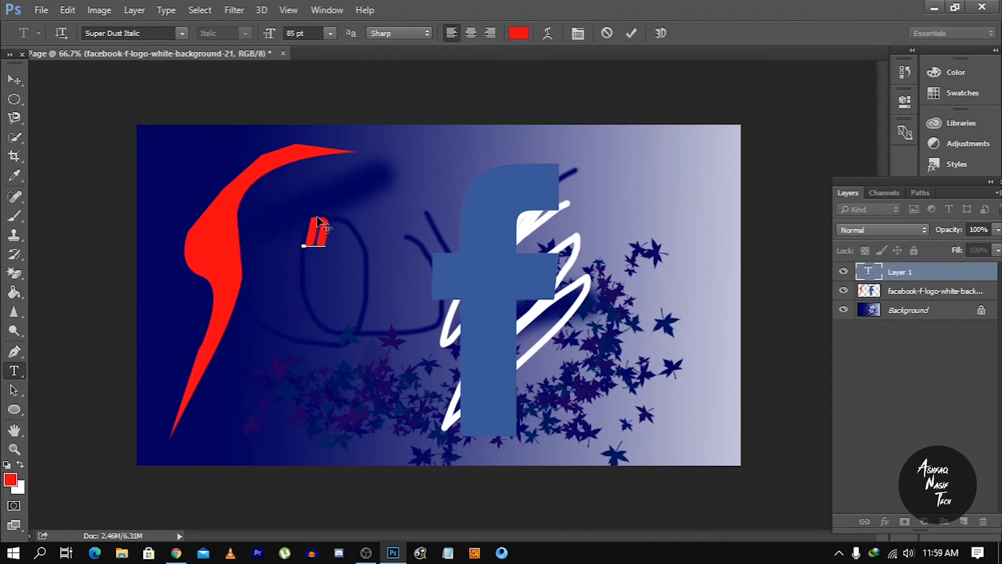
type("EW TEXT")
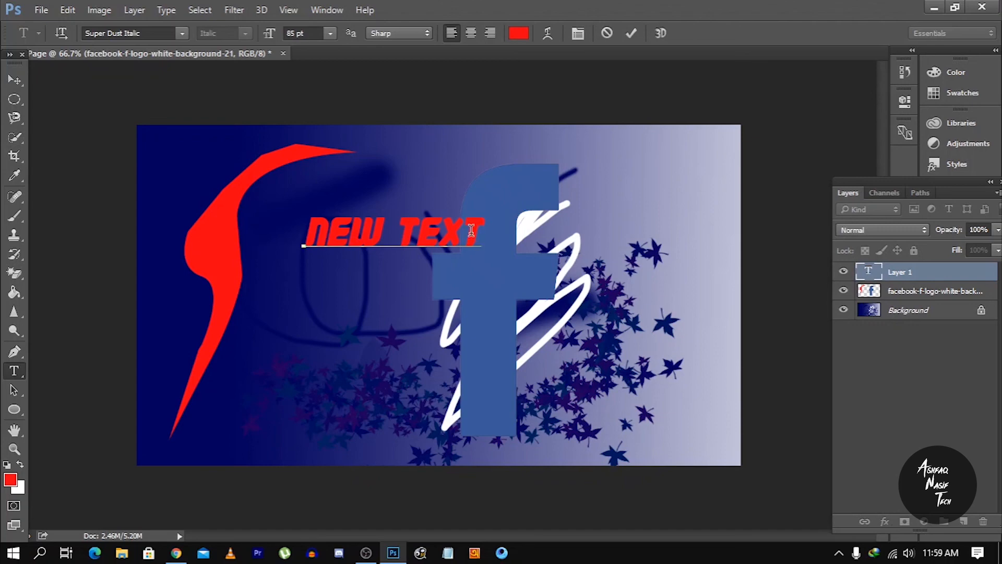
Set the font size of the whole "New text" line to 145 pt
left_click_drag(479, 230, 284, 234)
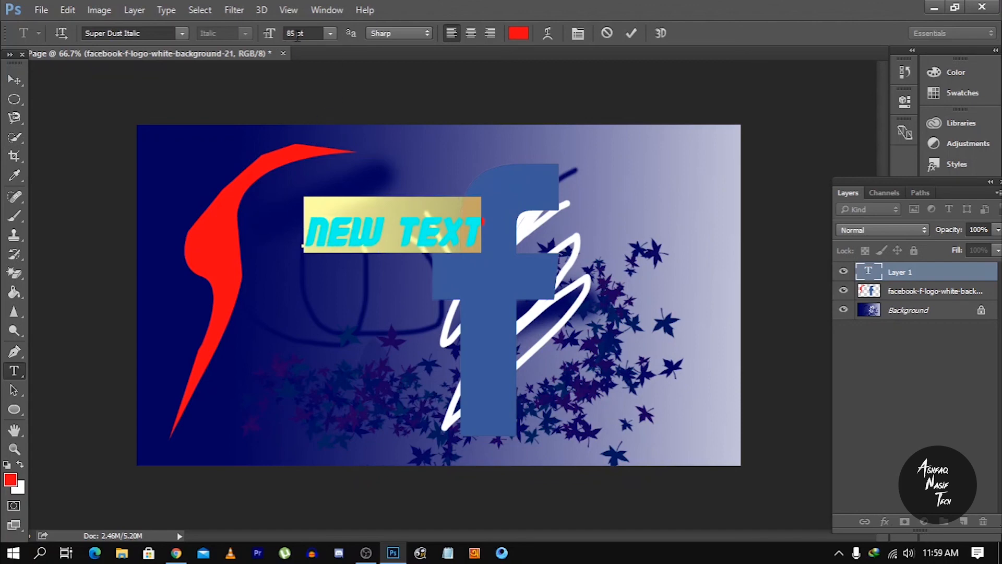
left_click(331, 35)
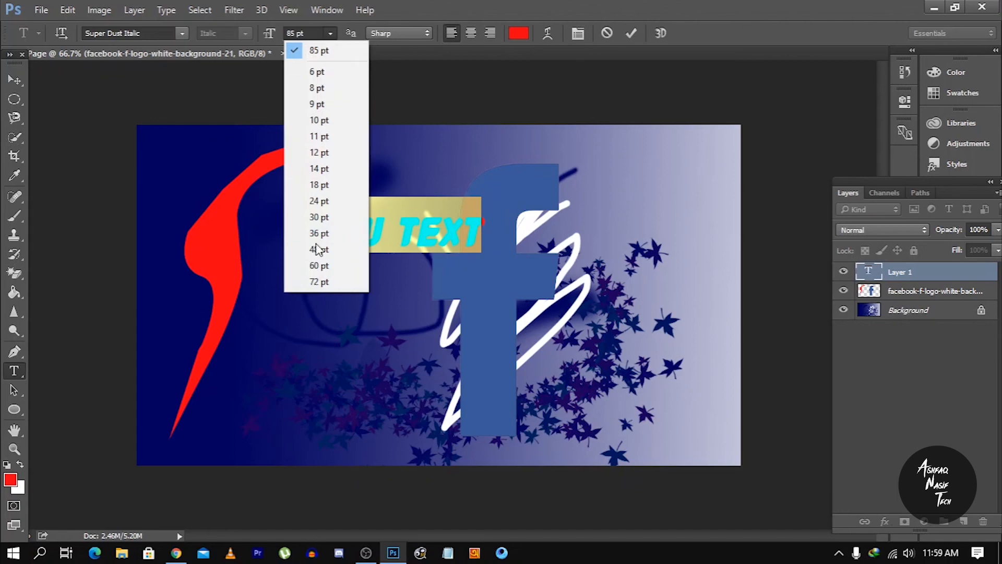
left_click(327, 282)
scroll(300, 36, "up", 20)
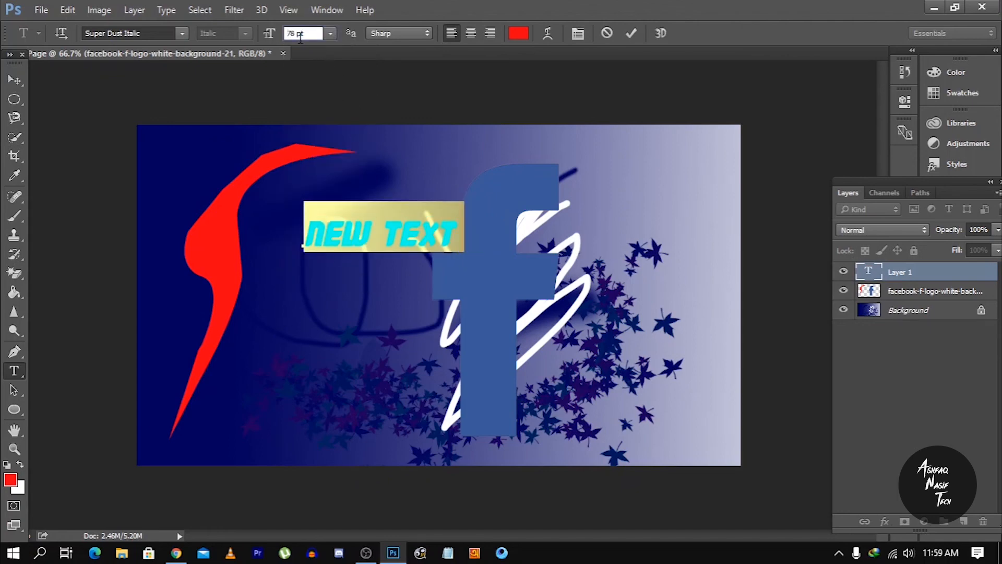
scroll(300, 37, "up", 20)
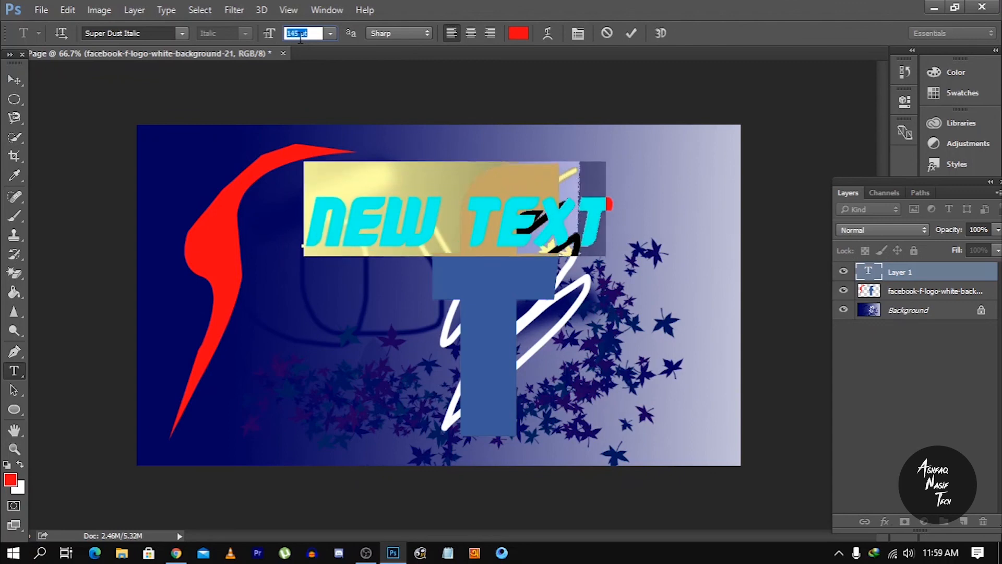
Change the font of the text to Small Fonts Regular and reselect the whole line
left_click(178, 35)
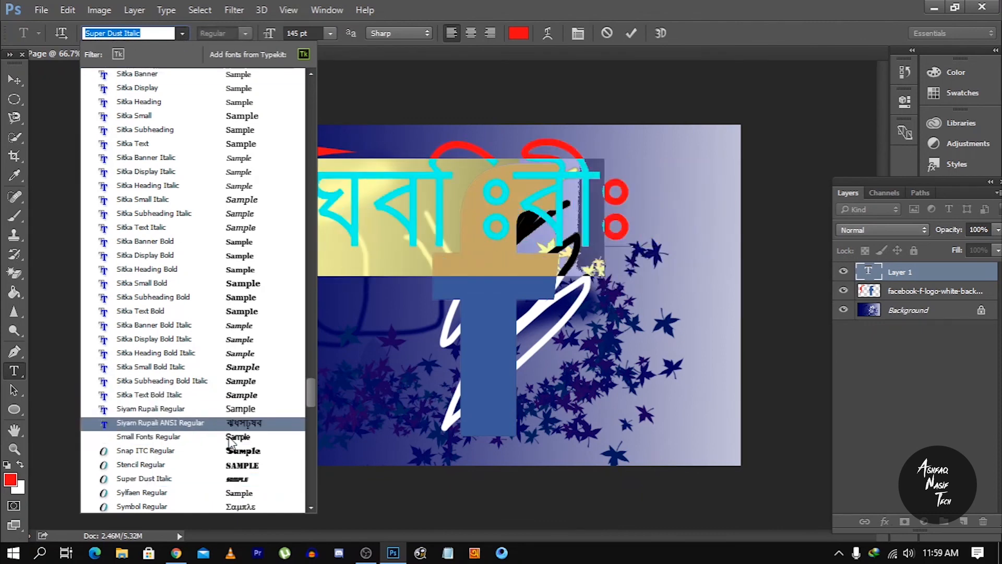
left_click(208, 437)
left_click(359, 251)
left_click_drag(601, 221, 228, 230)
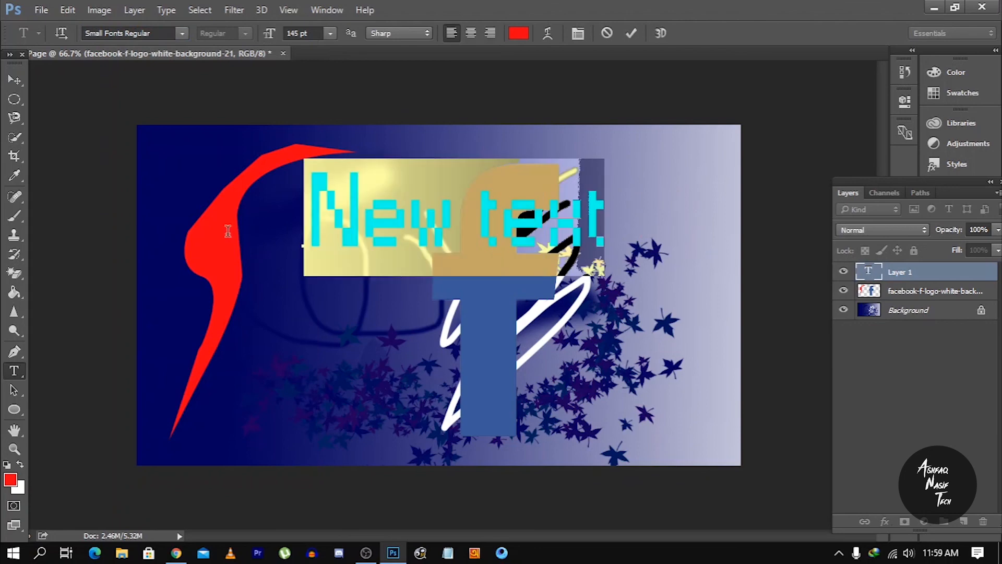
Change the selected text's font to The Bold Font Bold and set its size to 82 pt
left_click(181, 33)
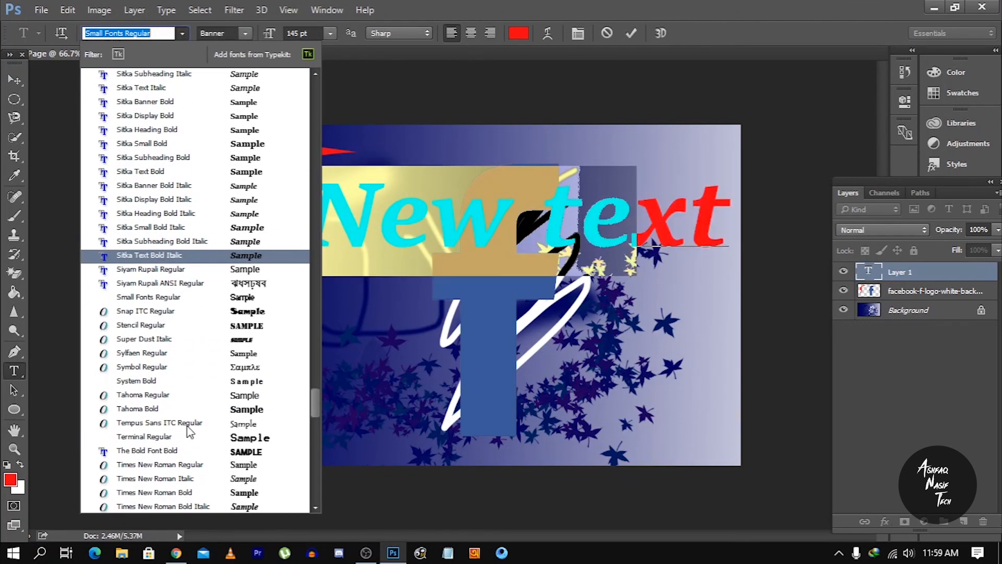
scroll(191, 444, "down", 3)
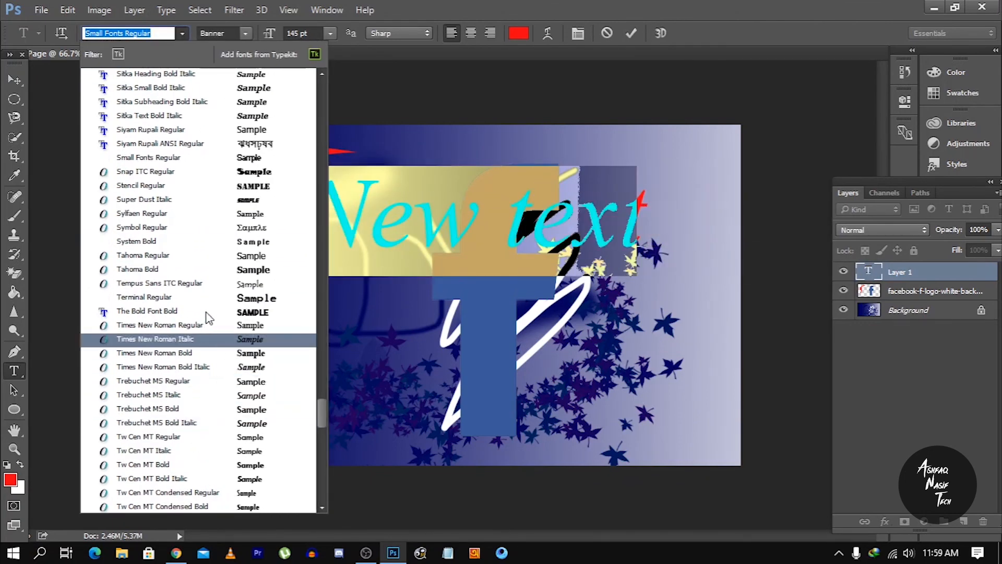
left_click(208, 312)
left_click_drag(307, 34, 268, 34)
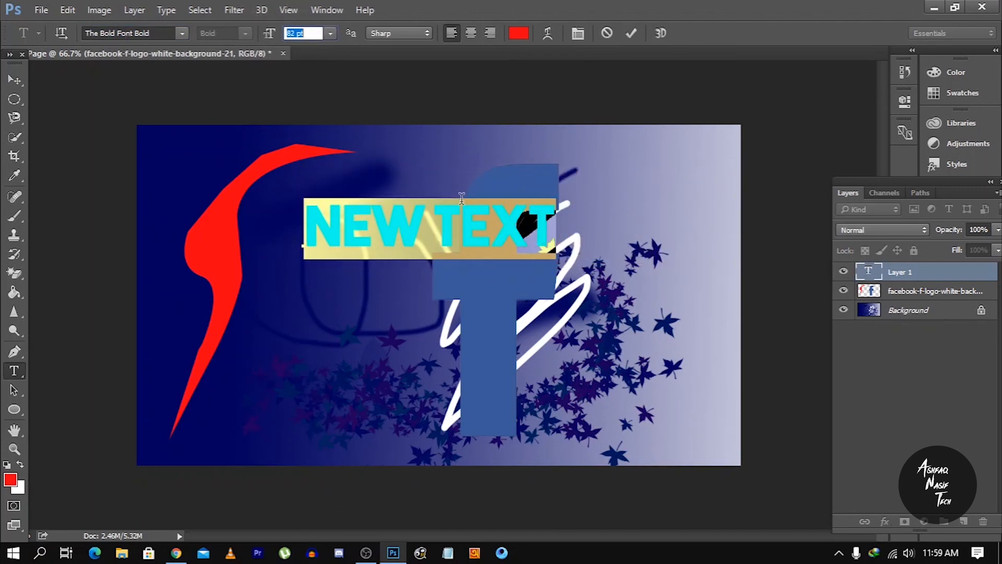
Finish editing the text and move it down beside the red shape, overlapping the stem of the Facebook logo
left_click(473, 229)
left_click_drag(563, 228, 82, 245)
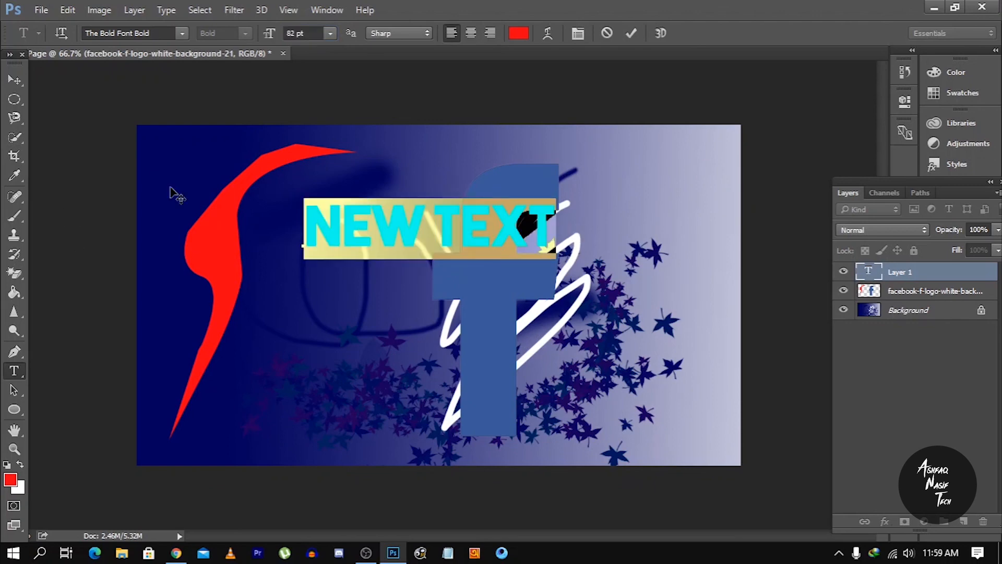
left_click(14, 80)
left_click_drag(439, 205, 382, 286)
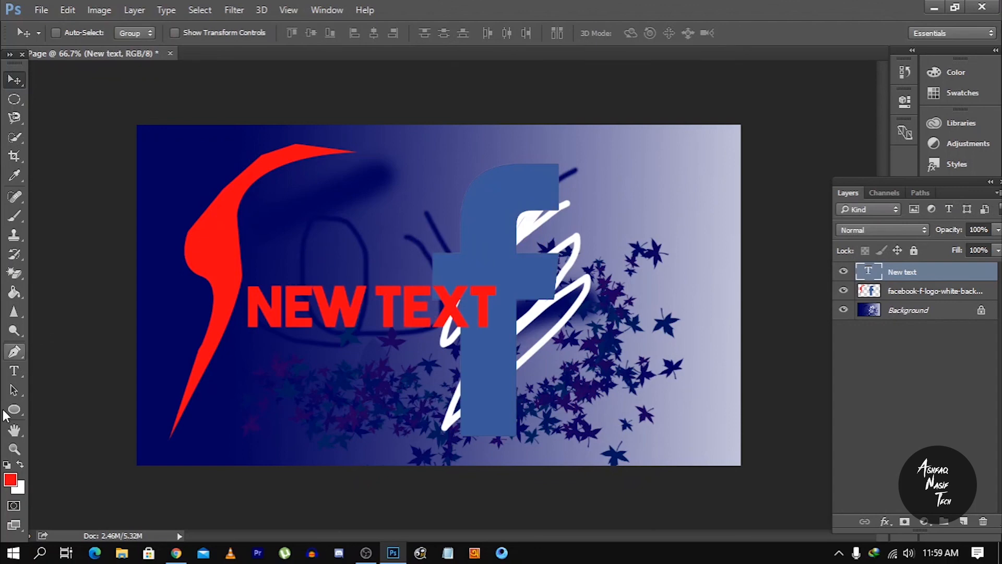
Draw a red rectangle about 414 px by 210 px directly below the text with the Rectangle Tool
left_click(10, 395)
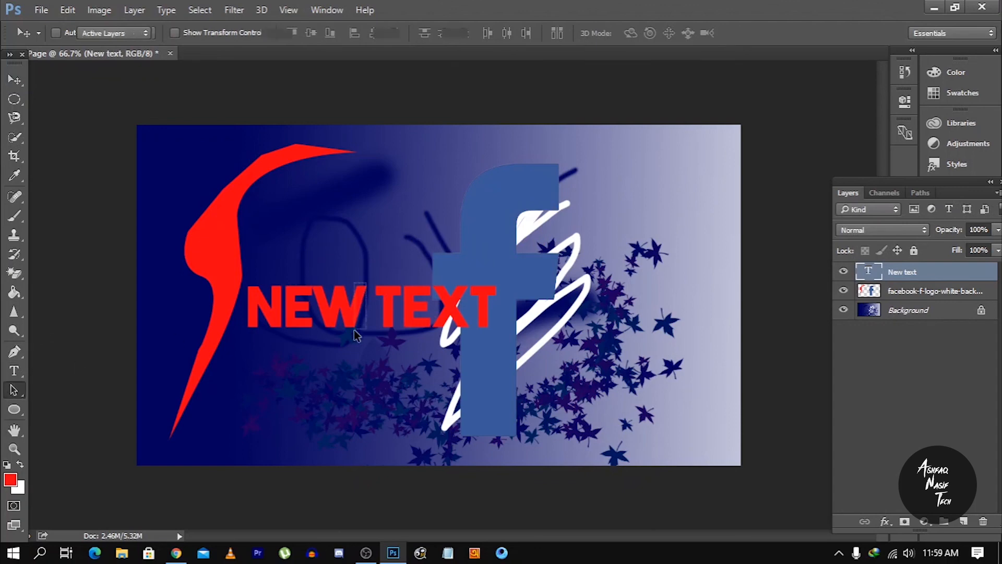
left_click(14, 412)
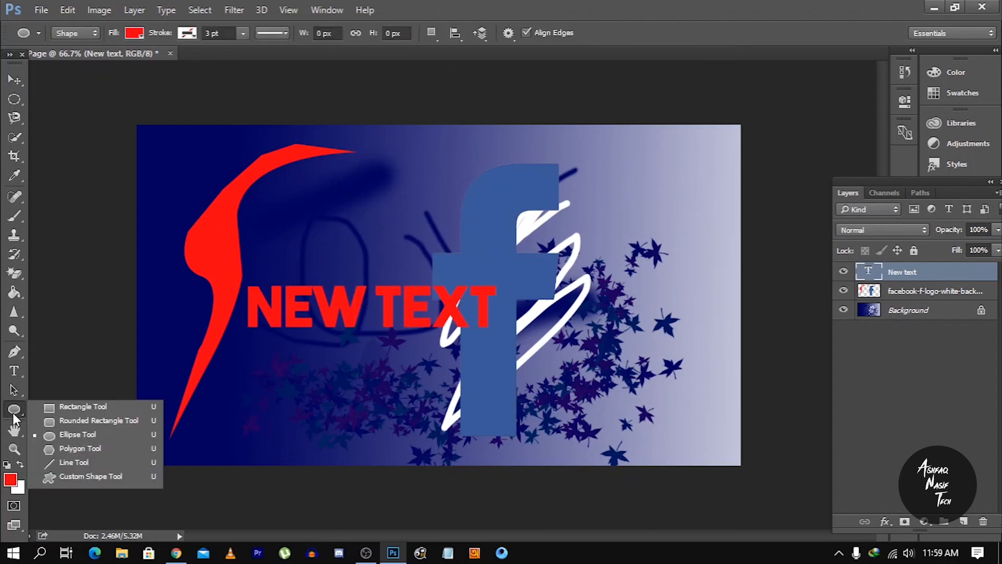
left_click(83, 406)
left_click_drag(236, 332, 439, 435)
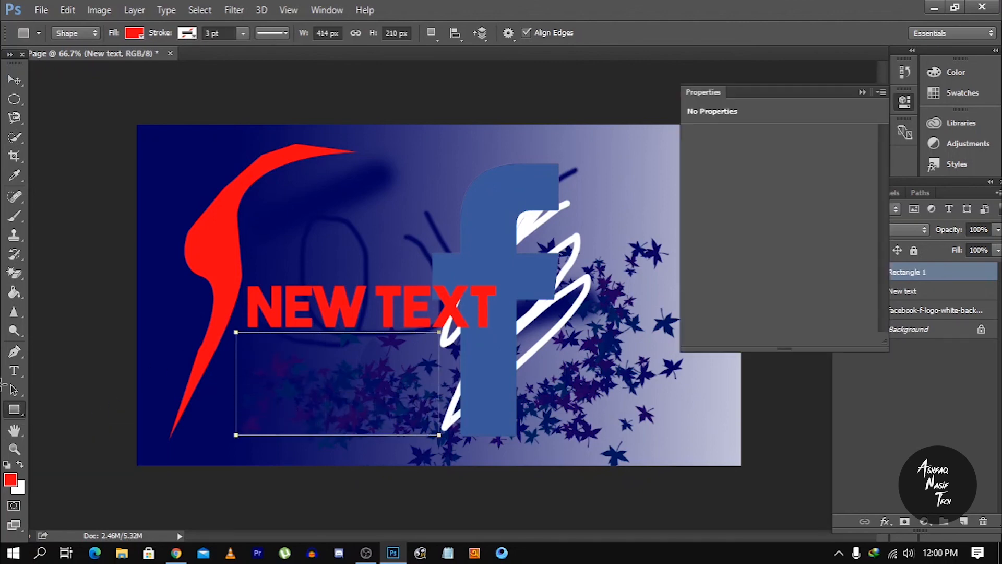
Draw a red rounded rectangle about 337 px by 176 px with a 10 px radius above the text
left_click(14, 414)
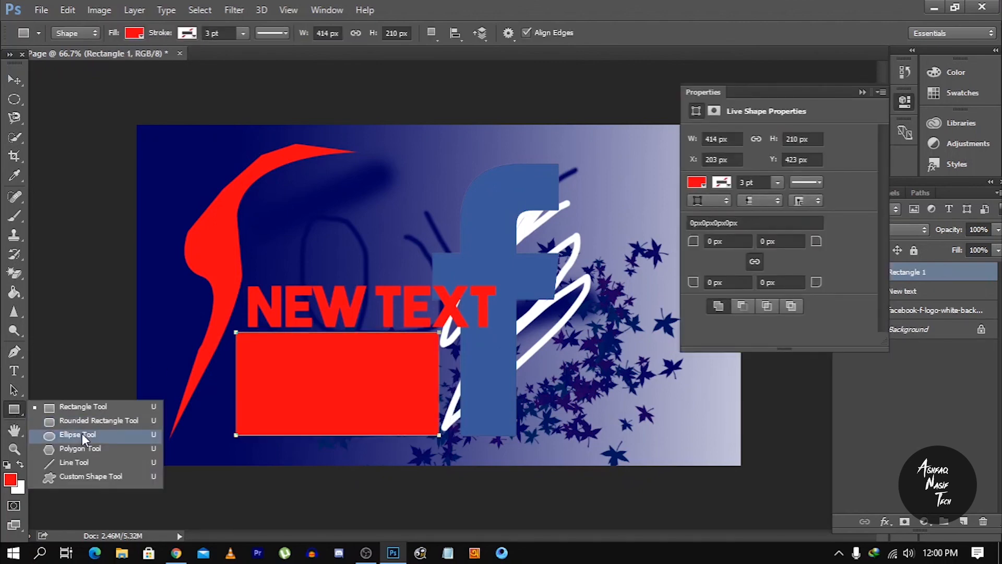
left_click(84, 420)
left_click_drag(277, 149, 442, 235)
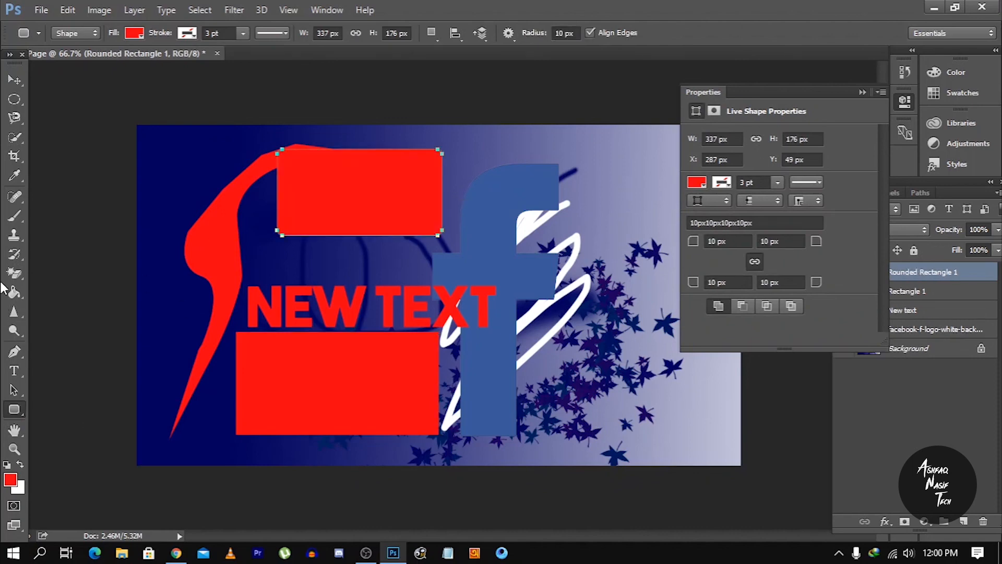
Zoom in on the text to 300% and pan across the enlarged canvas with the Hand Tool
left_click(14, 430)
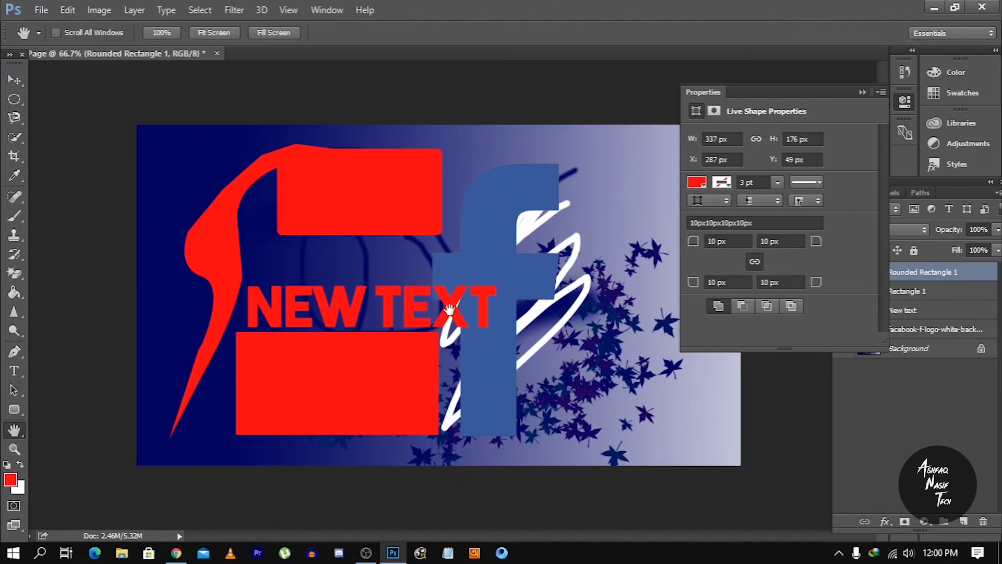
left_click(14, 448)
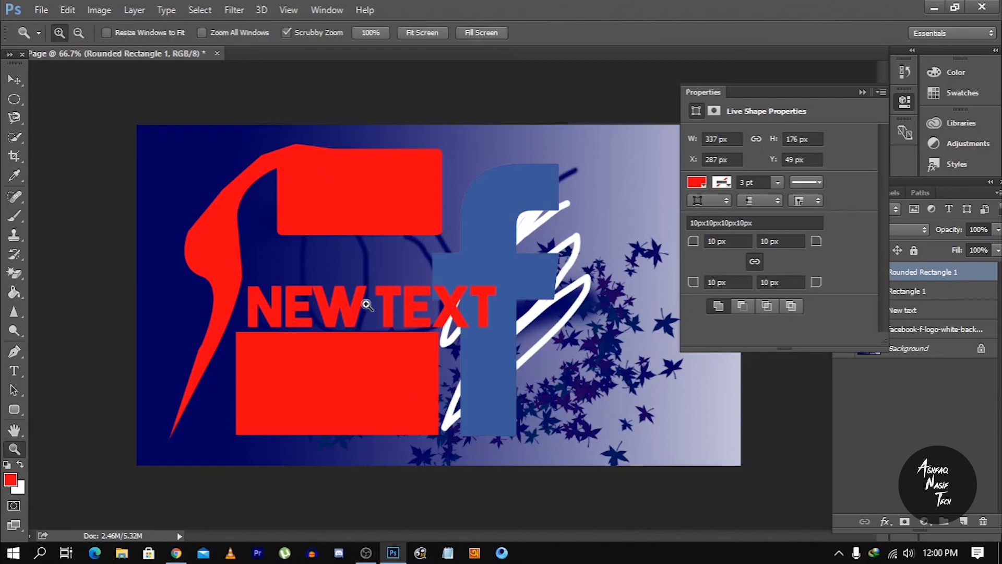
left_click(367, 304)
left_click(367, 304)
left_click(367, 304)
left_click(14, 430)
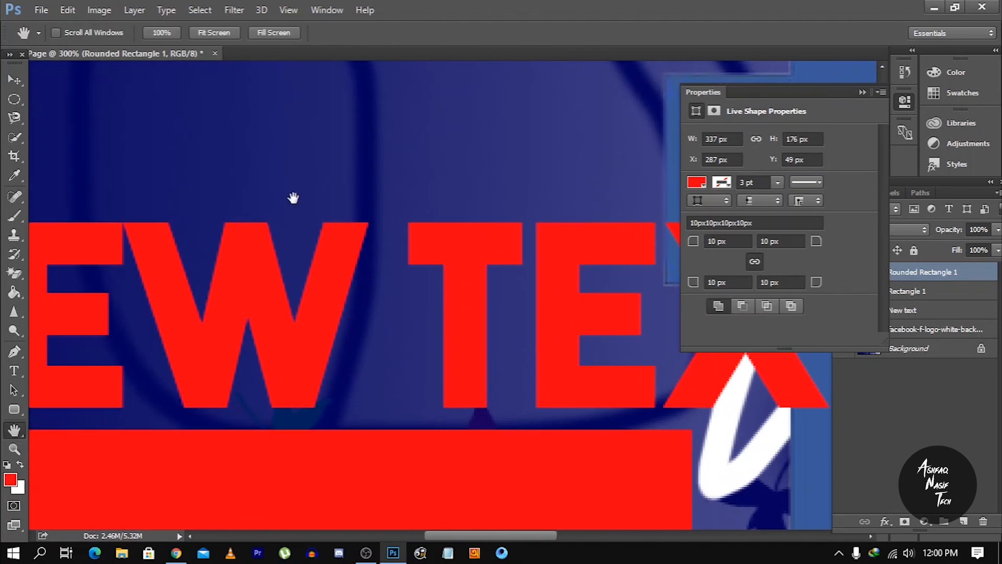
left_click_drag(293, 197, 577, 405)
left_click_drag(407, 491, 437, 291)
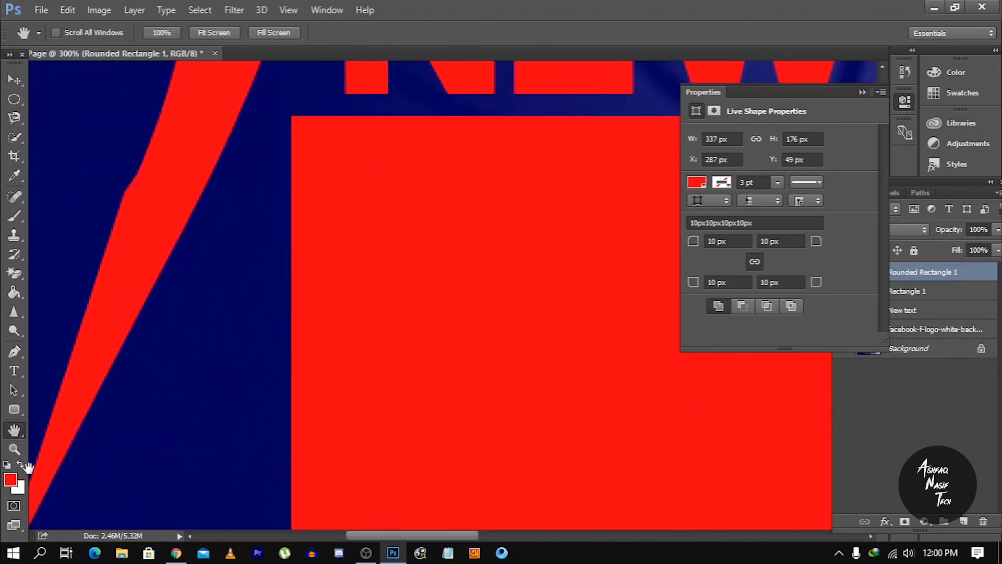
Zoom back out in stages until the whole canvas shows at 66.7%
left_click(14, 448)
right_click(401, 287)
left_click(478, 383)
right_click(426, 288)
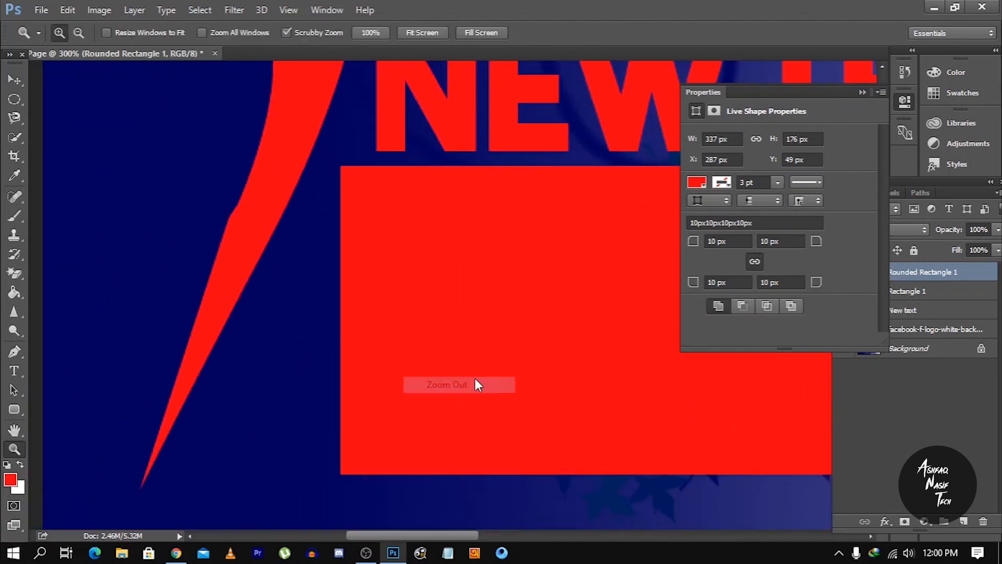
left_click(477, 383)
right_click(409, 318)
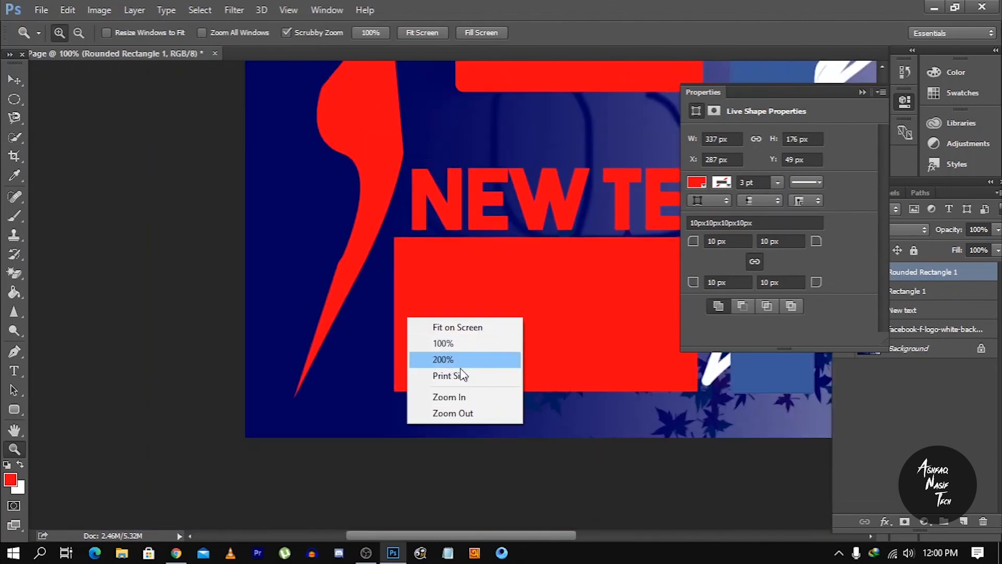
left_click(470, 408)
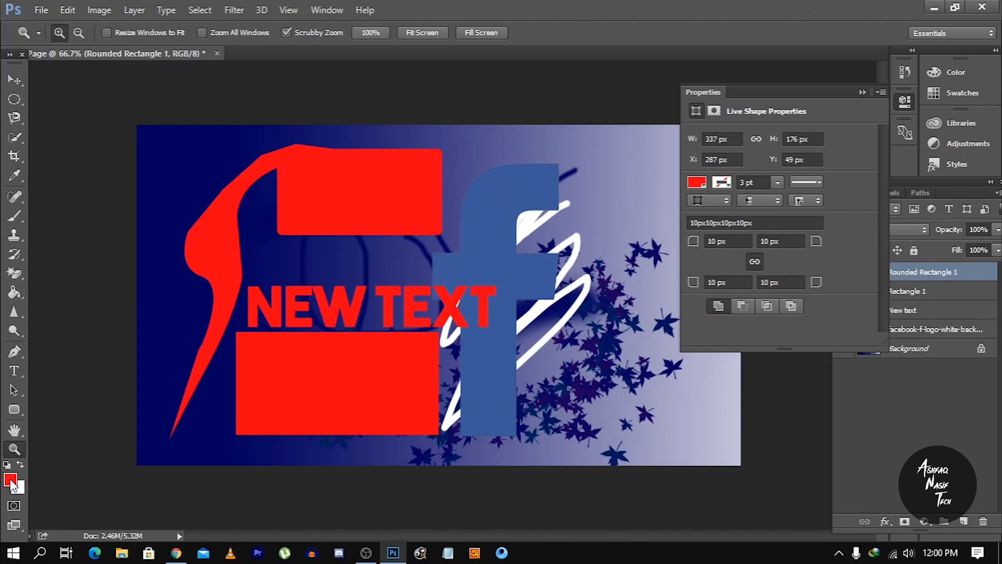
Set the background color to blue 0000ff
left_click(21, 489)
type("0000ff")
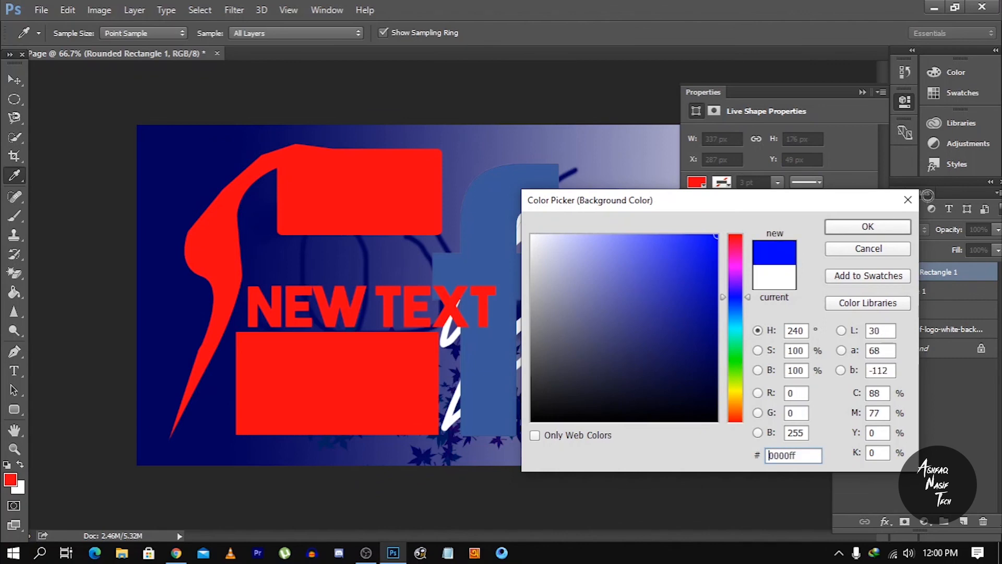
left_click(891, 230)
key("z")
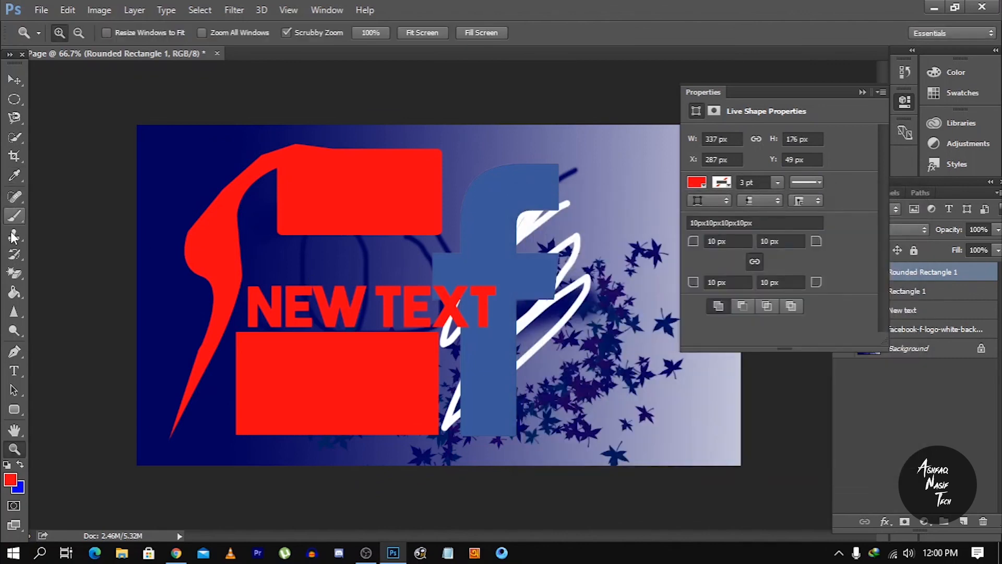
Rasterize the rounded rectangle with the Eraser Tool, erase a small piece of its lower-right corner, and collapse its properties
left_click(21, 277)
left_click(68, 271)
left_click(308, 387)
left_click(461, 220)
left_click_drag(444, 241, 429, 220)
left_click(863, 93)
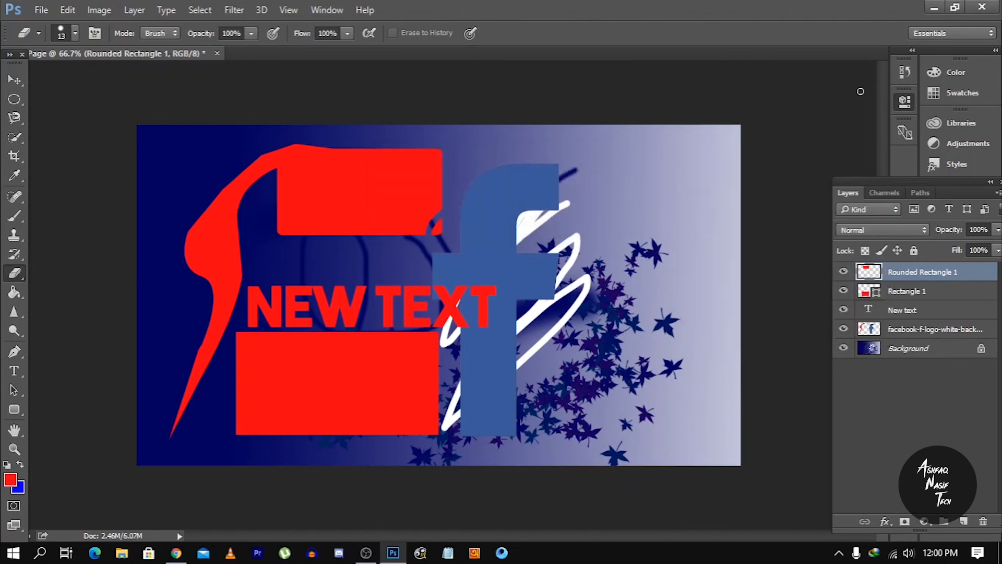
Set the eraser size to 58 px
right_click(610, 183)
left_click(711, 219)
left_click(584, 236)
Add a new empty layer above the rounded rectangle layer
left_click(922, 291)
left_click(917, 272)
left_click(963, 521)
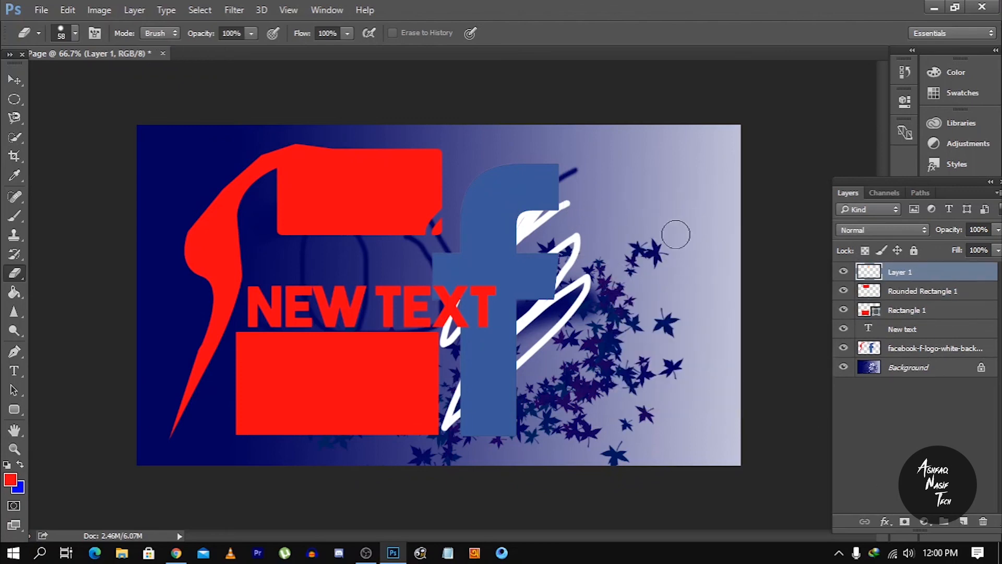
left_click(76, 33)
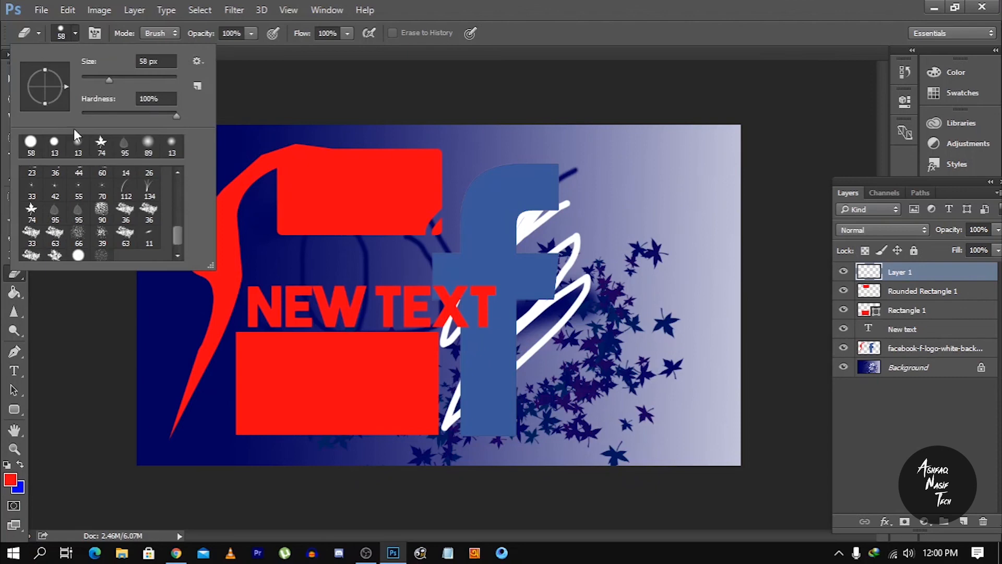
left_click(39, 33)
left_click(36, 35)
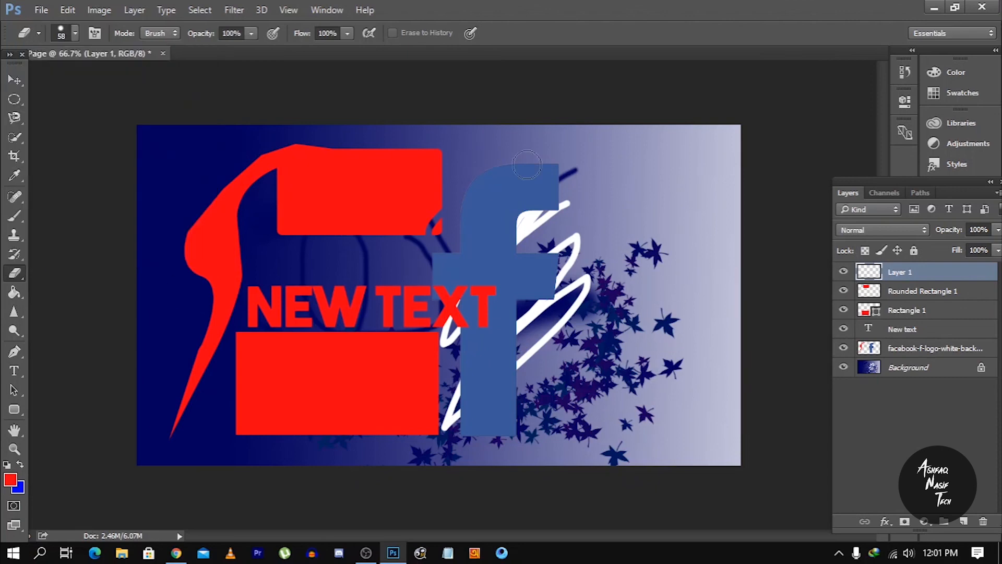
Deselect all layers and try to erase on the canvas
left_click(963, 509)
left_click(522, 296)
left_click(496, 219)
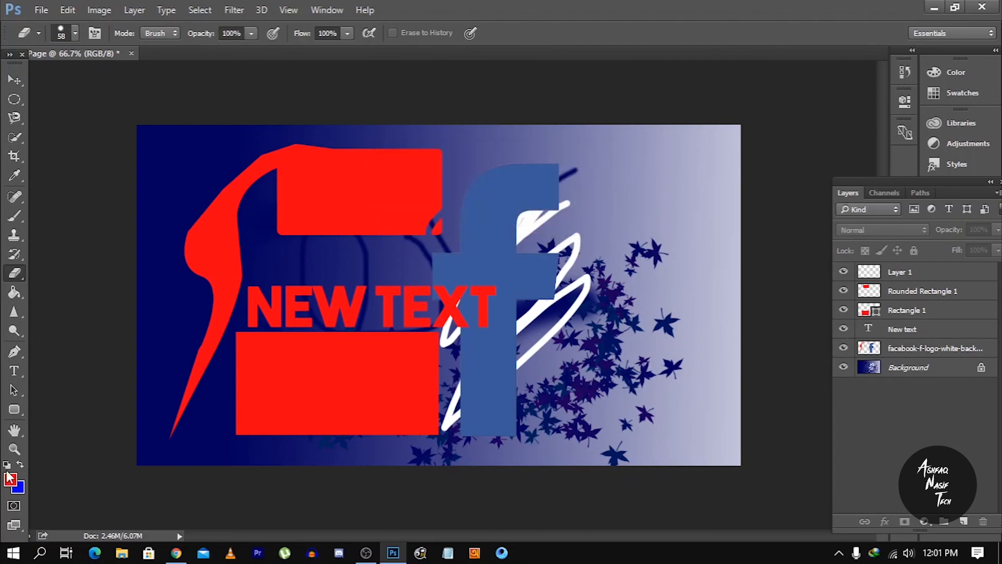
left_click(342, 350)
left_click(496, 219)
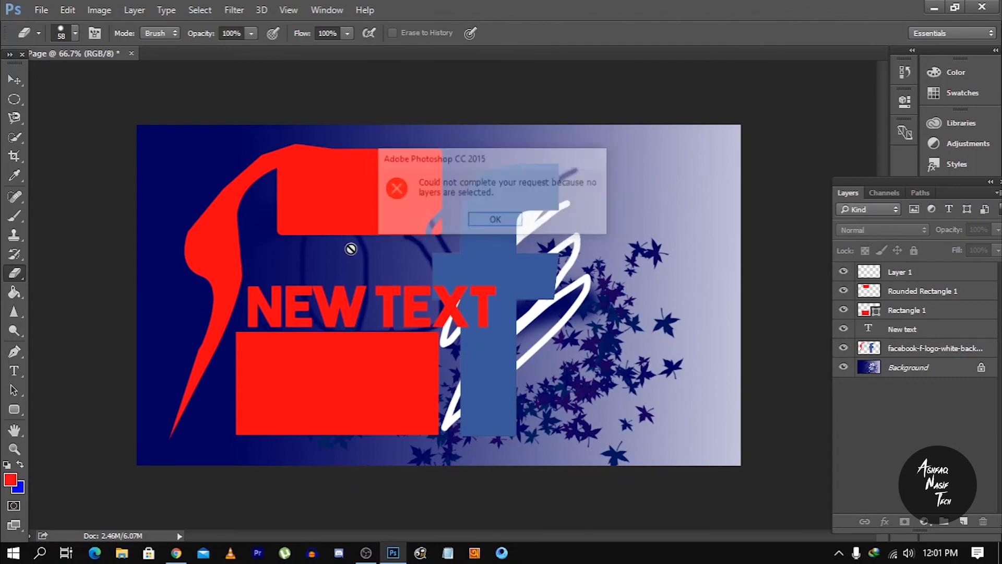
Select the rounded rectangle layer and set the eraser size to 23 px
left_click(957, 293)
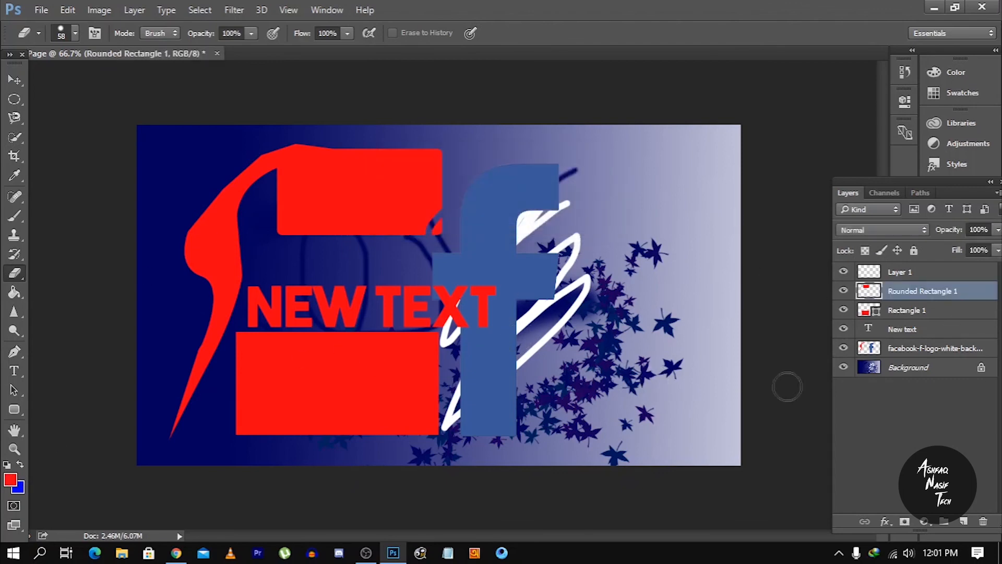
right_click(697, 305)
left_click_drag(803, 341, 784, 344)
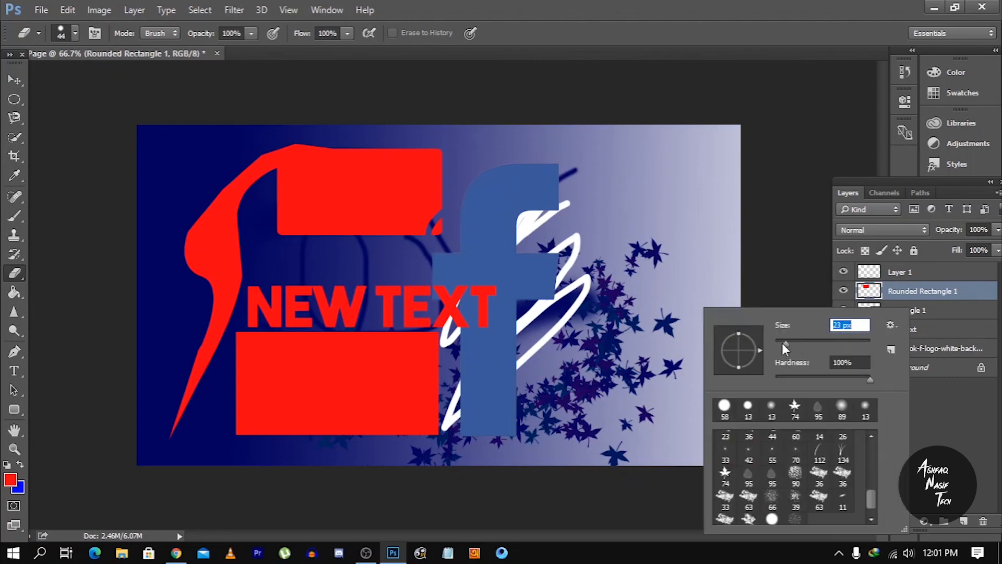
left_click(698, 331)
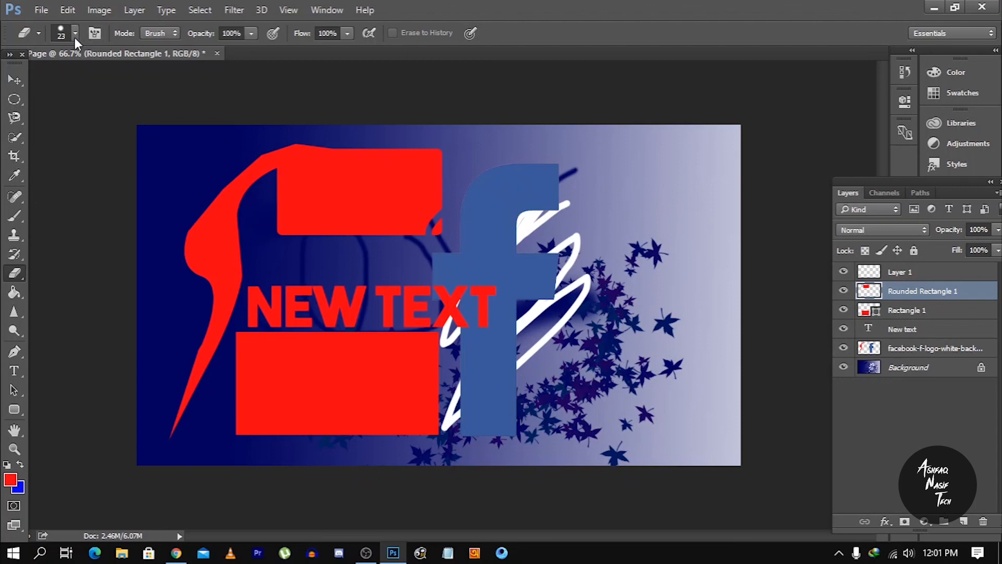
left_click(38, 8)
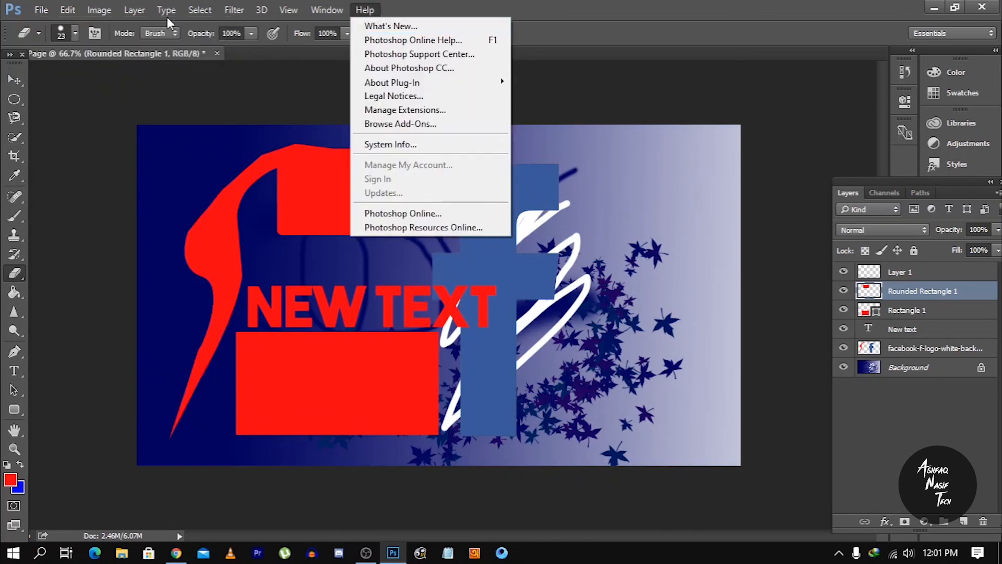
Save the document to the Desktop as New Page in Photoshop PSD format with Maximize Compatibility, and close it
mouse_move(86, 18)
left_click(36, 11)
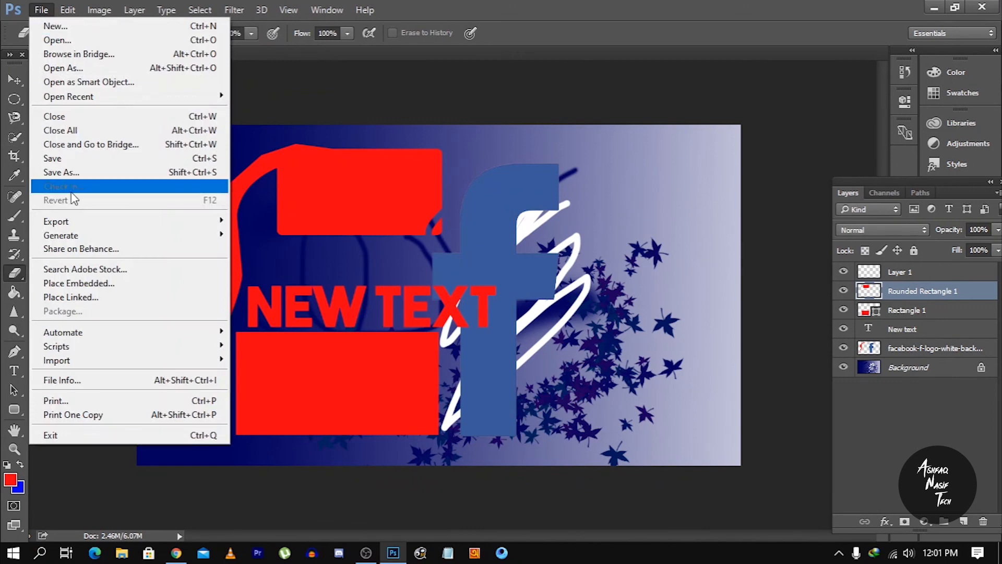
left_click(66, 174)
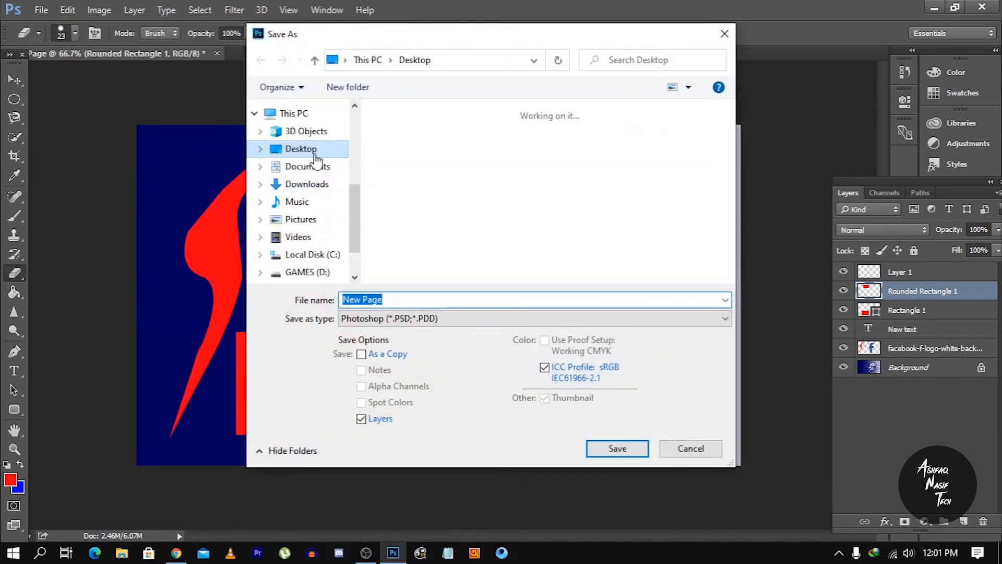
left_click(404, 300)
left_click(403, 300)
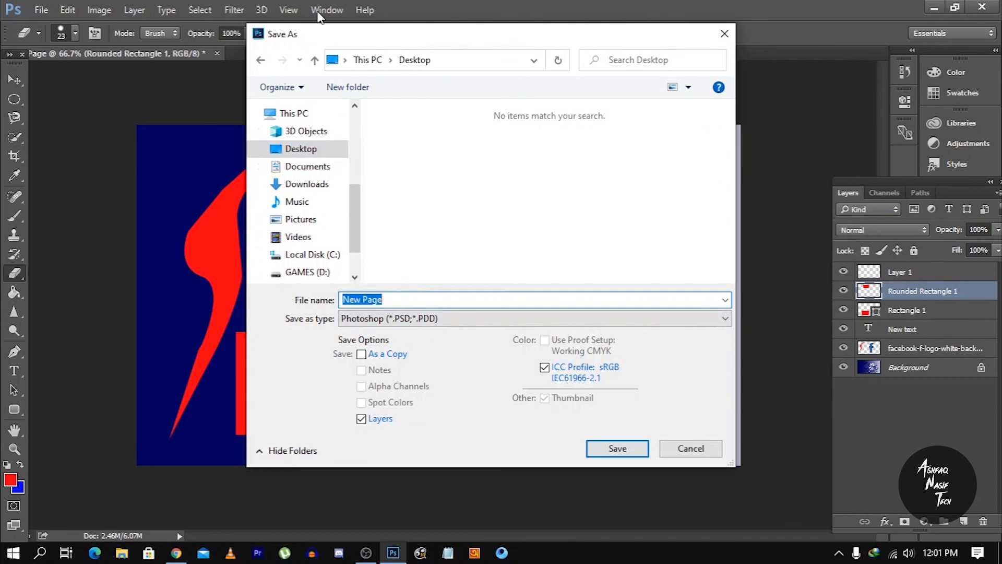
left_click(619, 449)
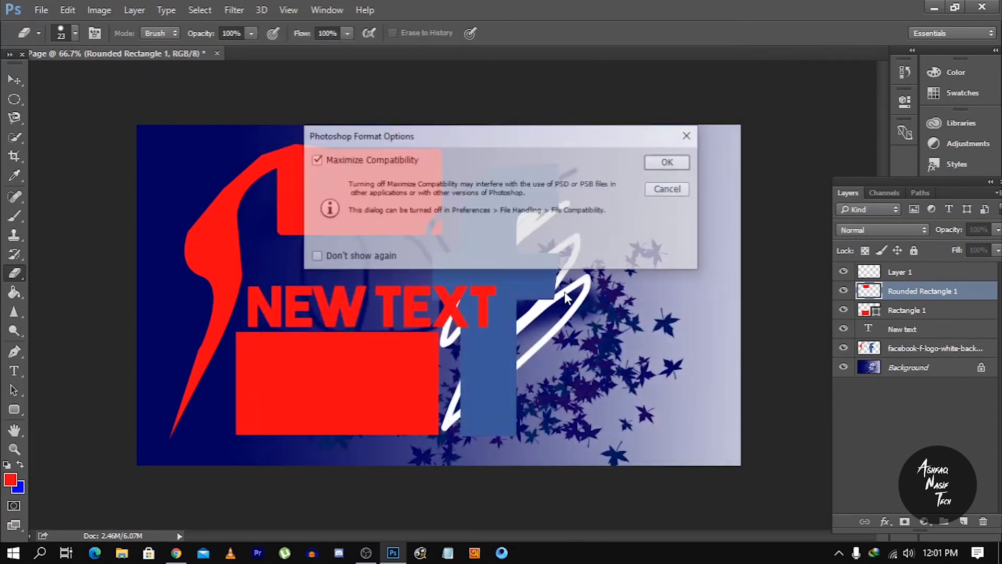
left_click(653, 163)
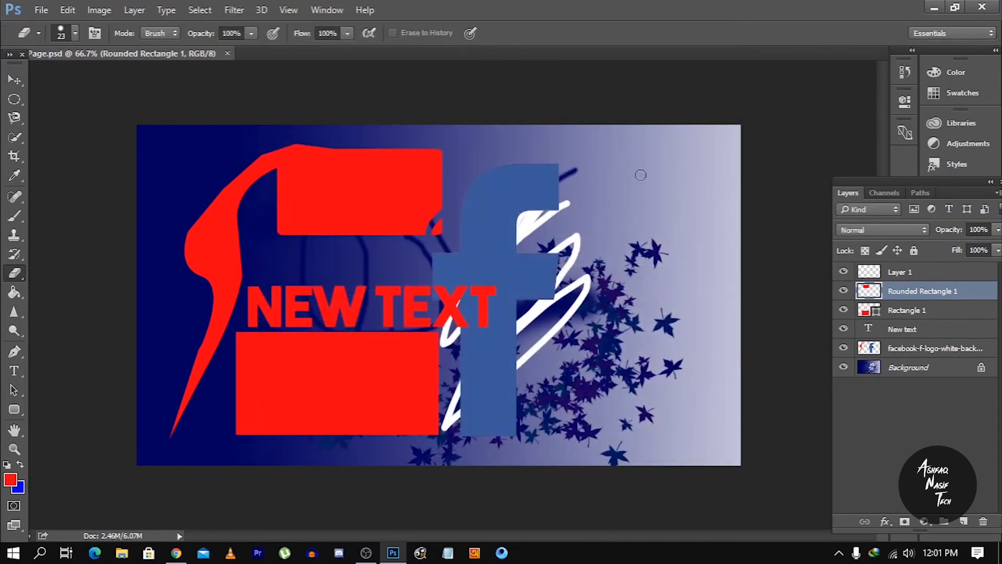
left_click(228, 54)
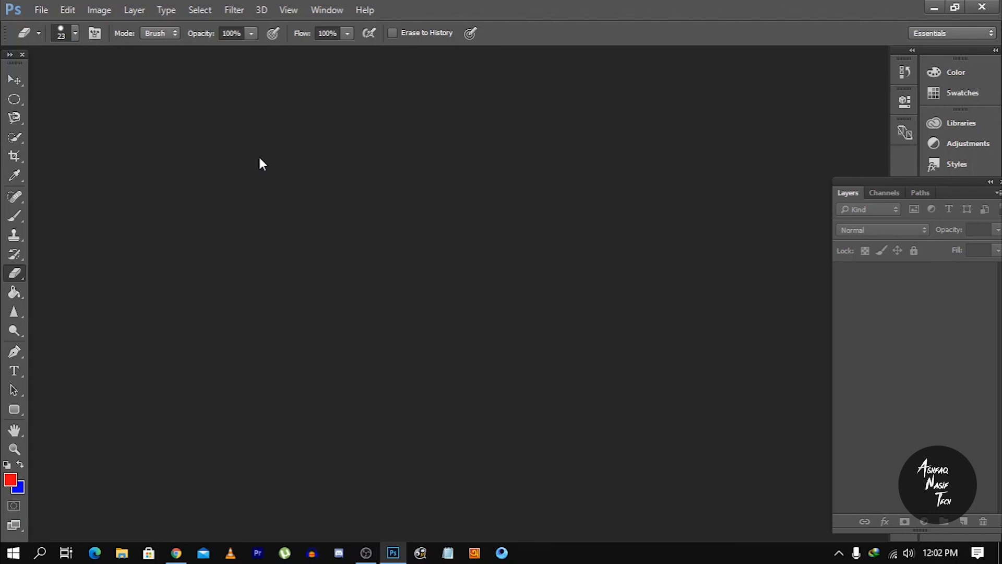
Open the New Page PSD file from the Desktop
left_click(46, 12)
left_click(52, 35)
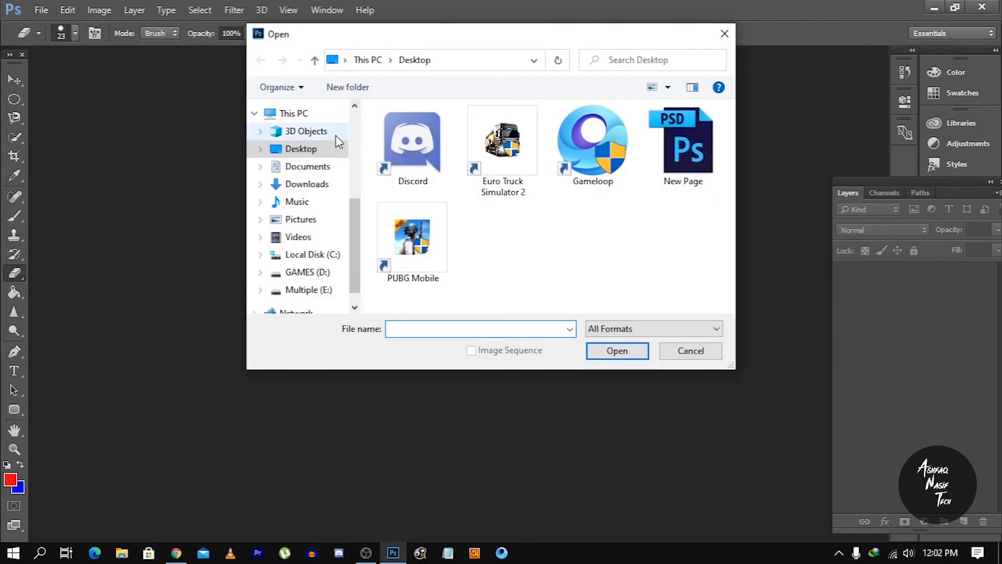
left_click(702, 146)
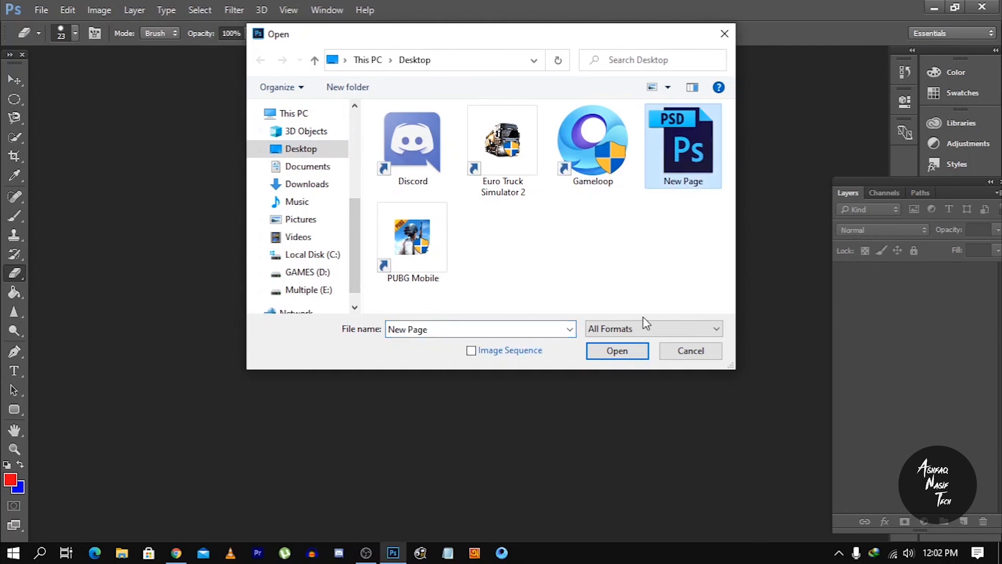
left_click(616, 351)
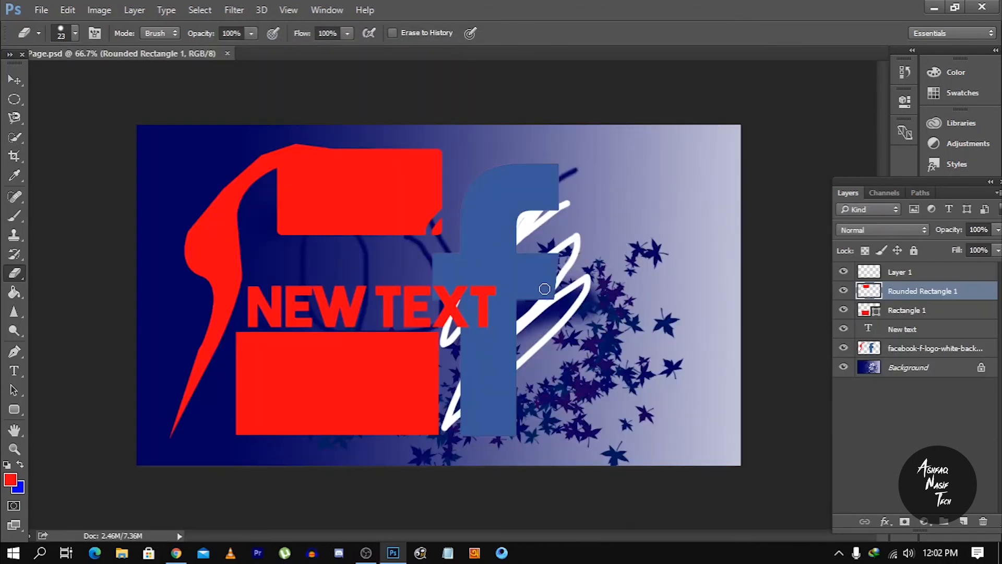
left_click(41, 10)
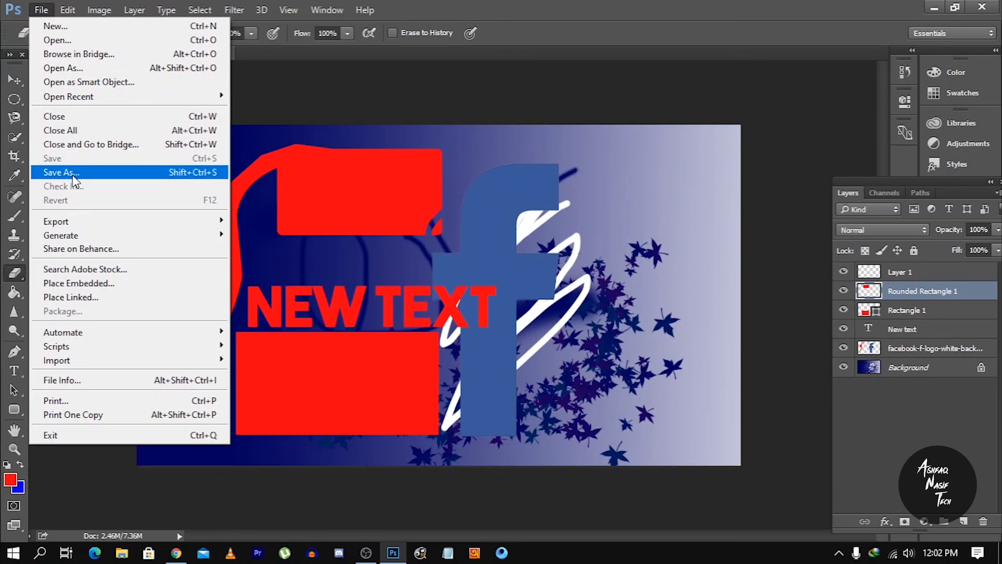
left_click(388, 126)
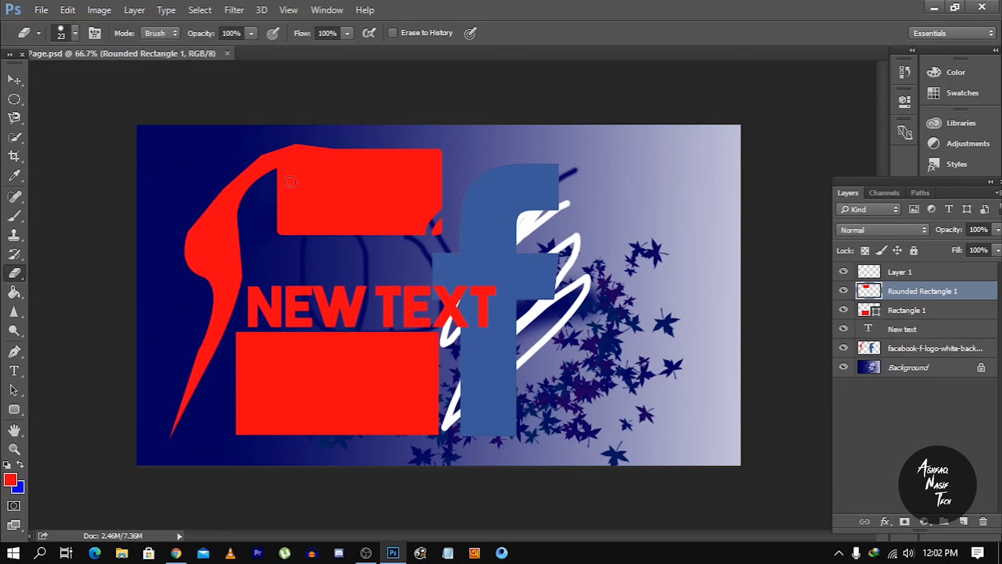
Place the facebook-f-logo-white-background-21 image from Downloads as an embedded object and commit it at its default size
left_click(47, 10)
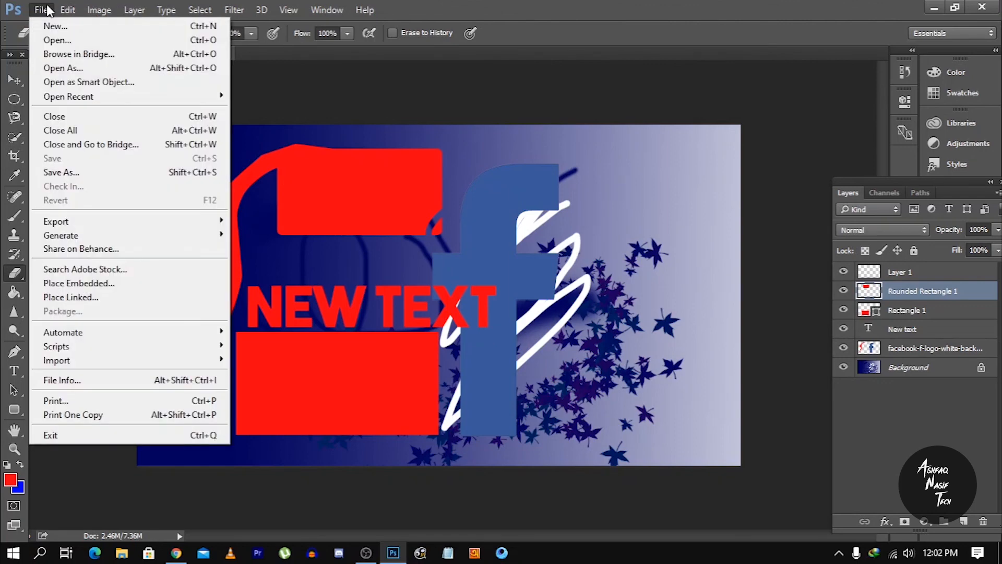
left_click(106, 287)
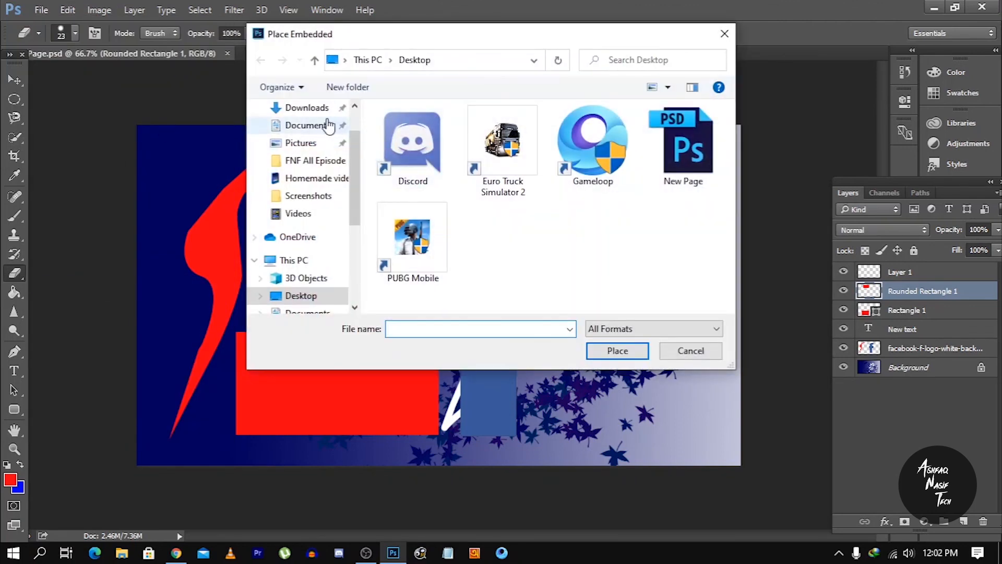
left_click(312, 110)
double_click(433, 174)
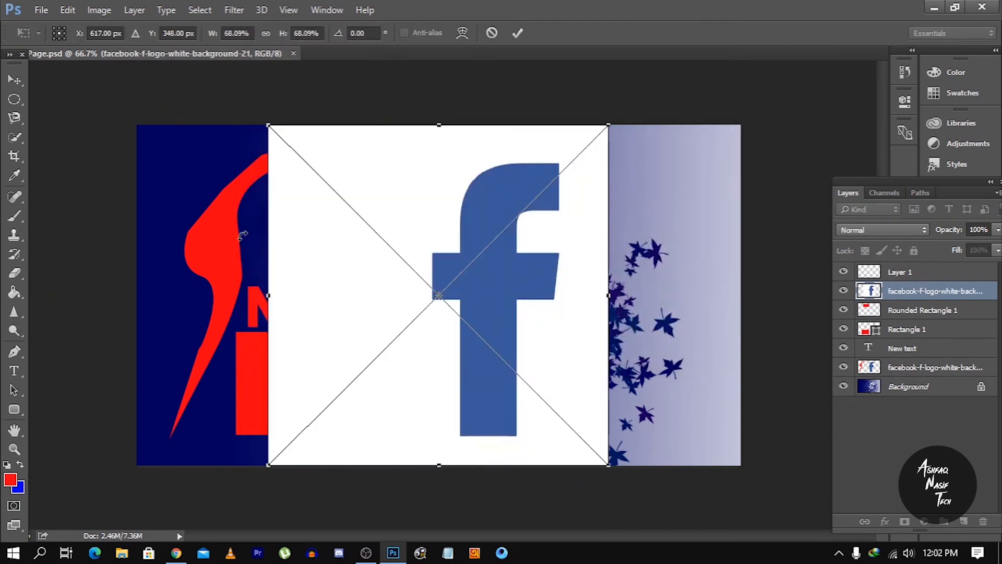
key("e")
key("Return")
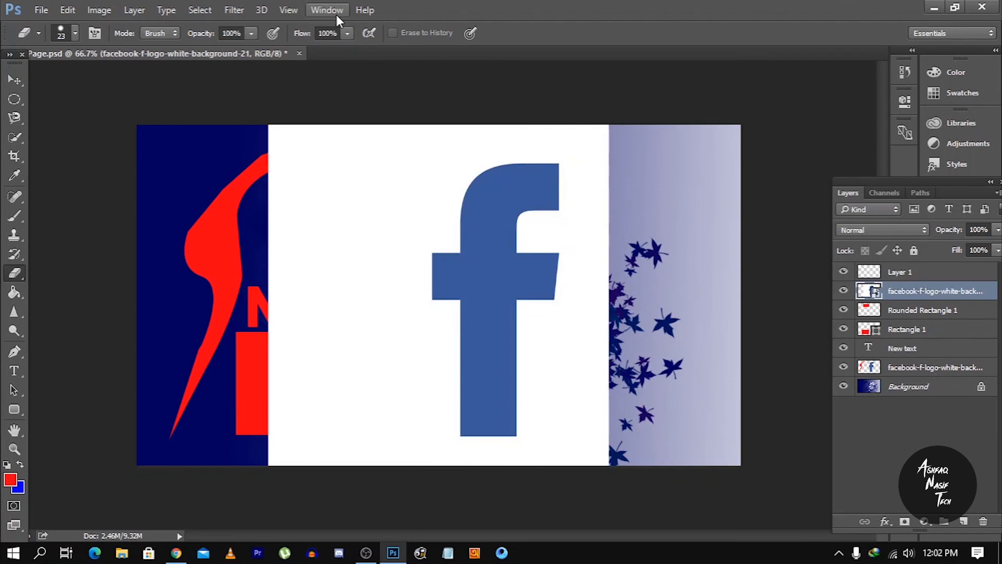
Move the placed Facebook logo image toward the canvas's lower left, and undo the last move
left_click(15, 79)
left_click_drag(303, 166, 389, 329)
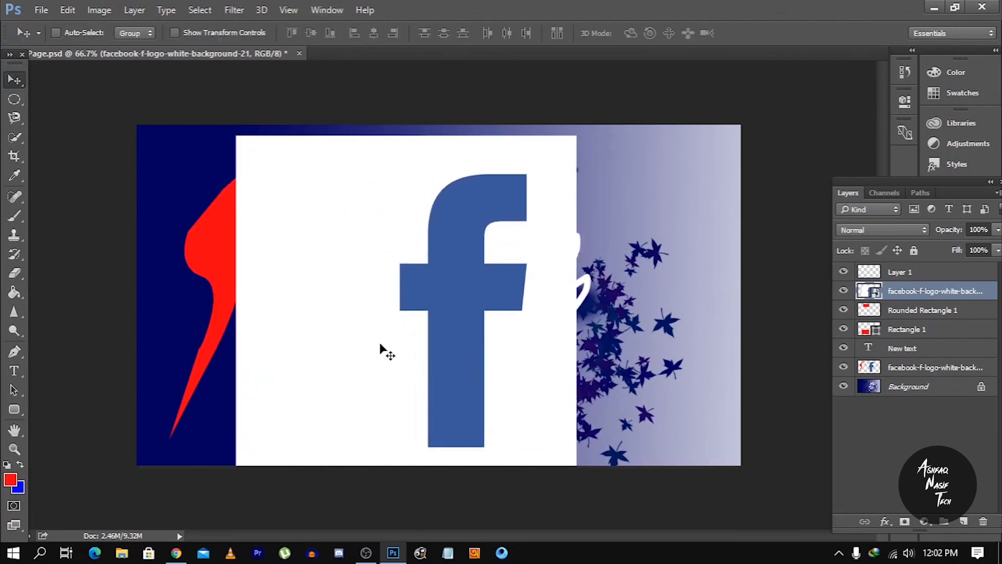
left_click(48, 10)
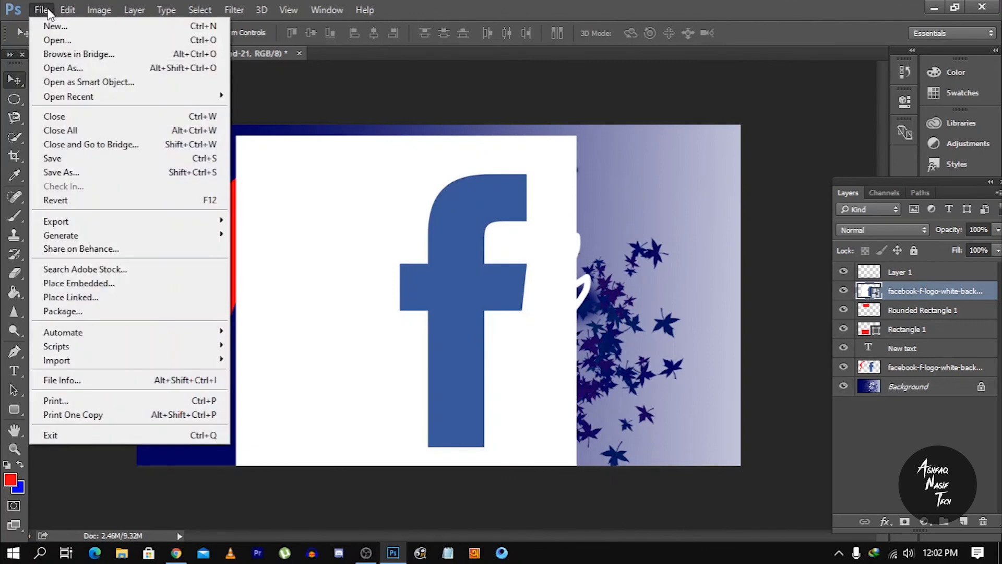
mouse_move(65, 13)
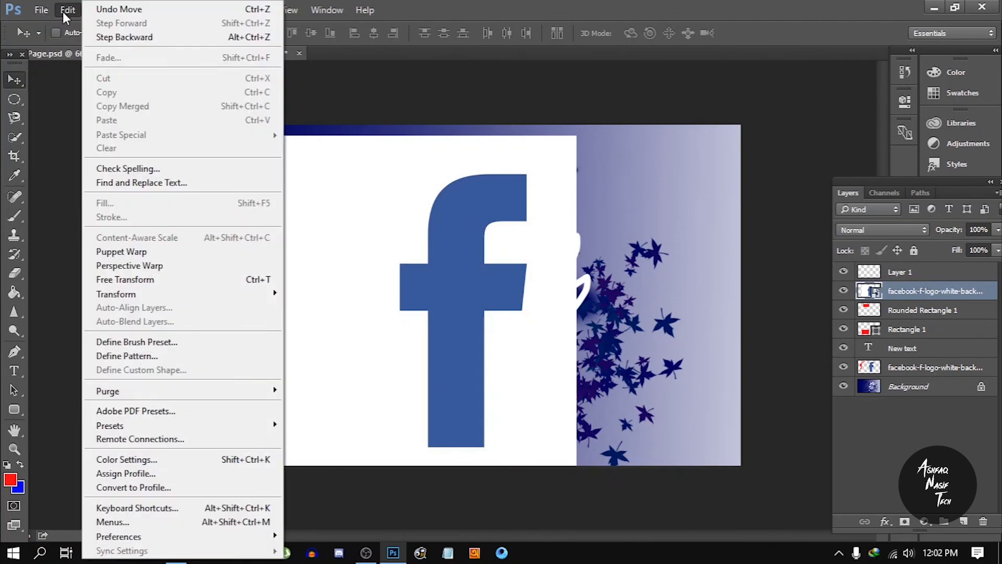
left_click(107, 10)
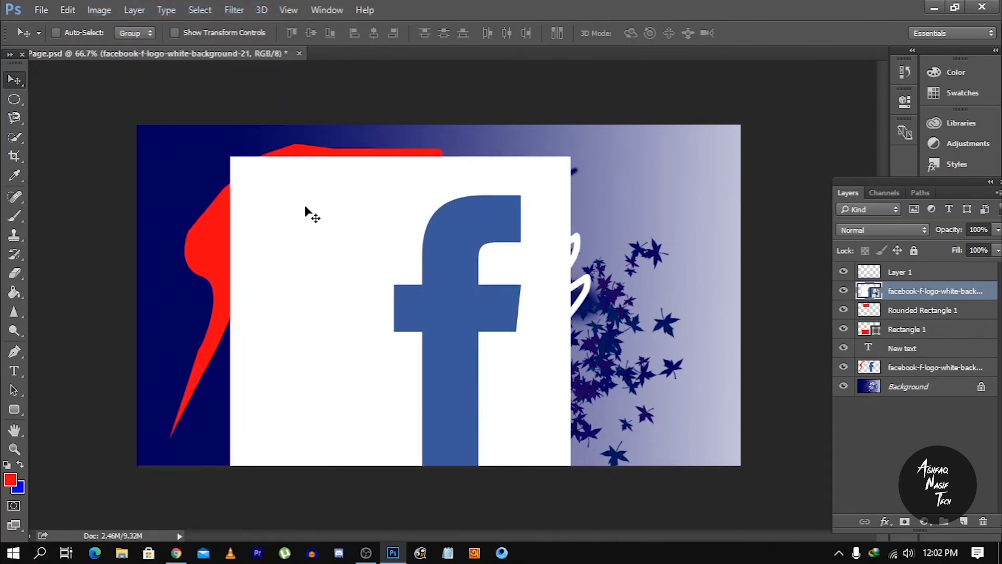
left_click(68, 10)
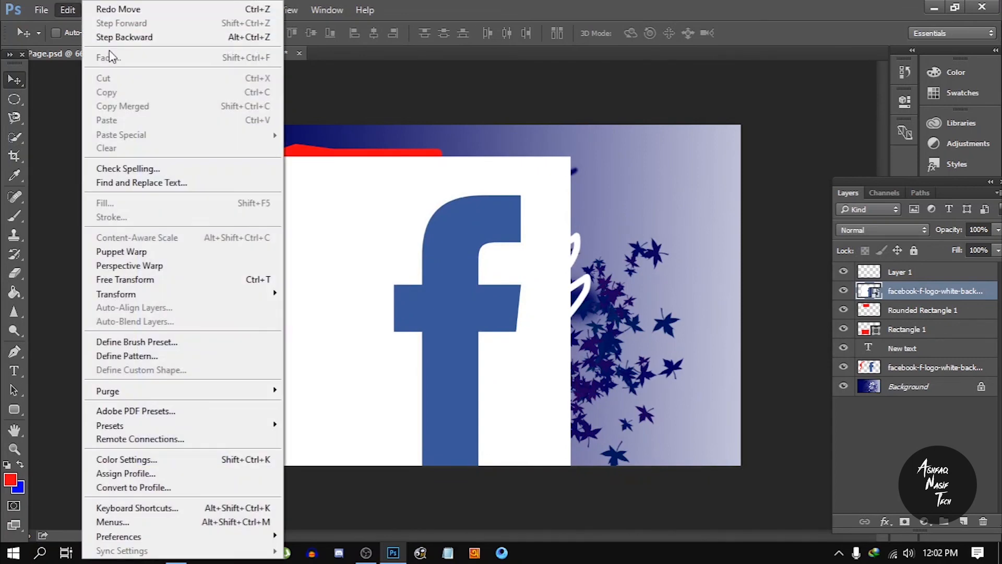
left_click(426, 175)
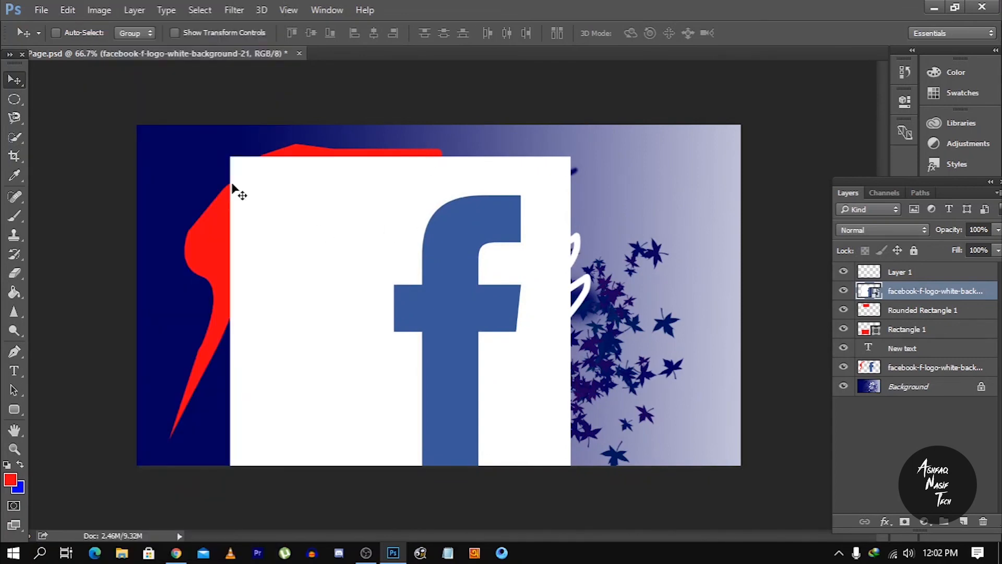
left_click(109, 8)
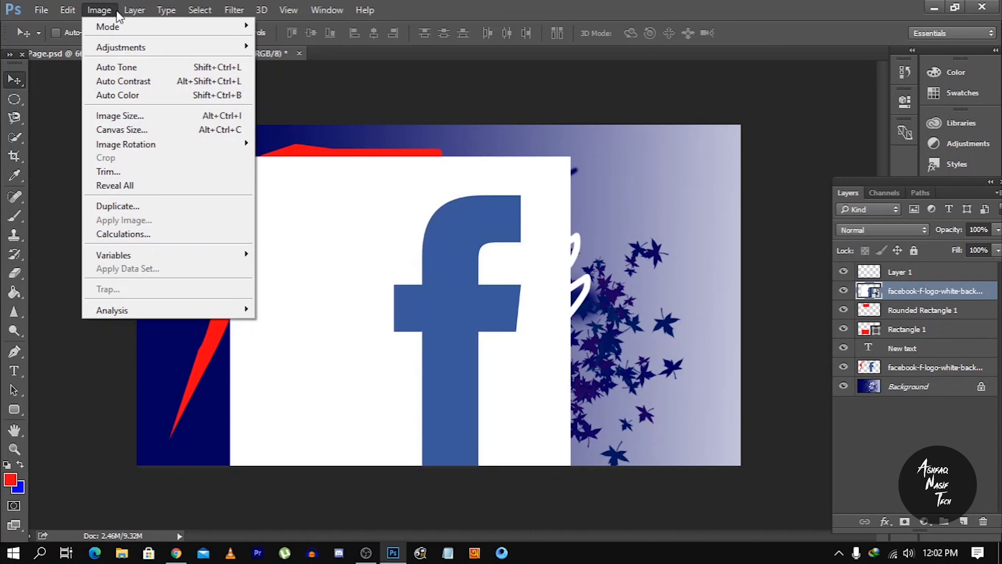
left_click(126, 10)
left_click(126, 9)
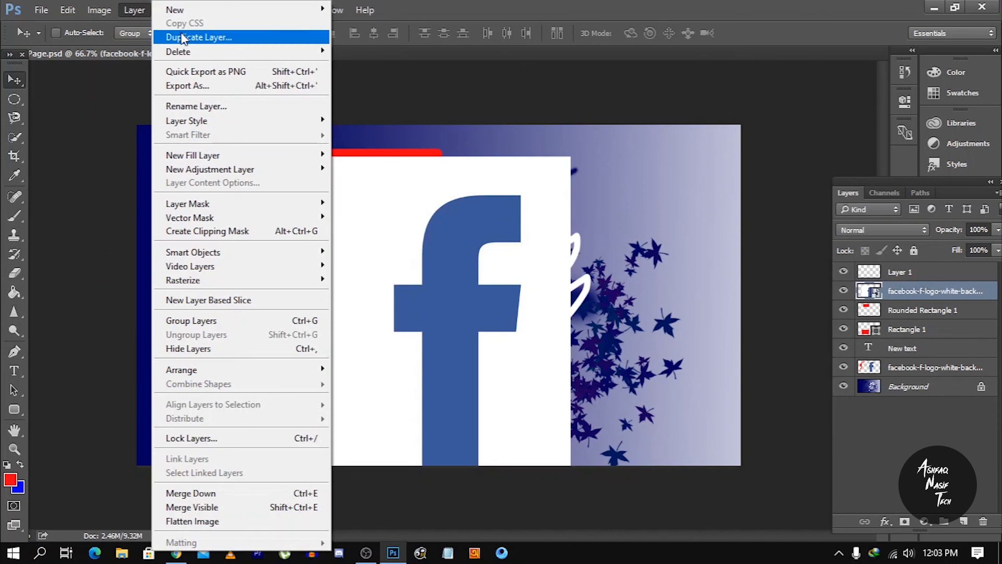
left_click(183, 38)
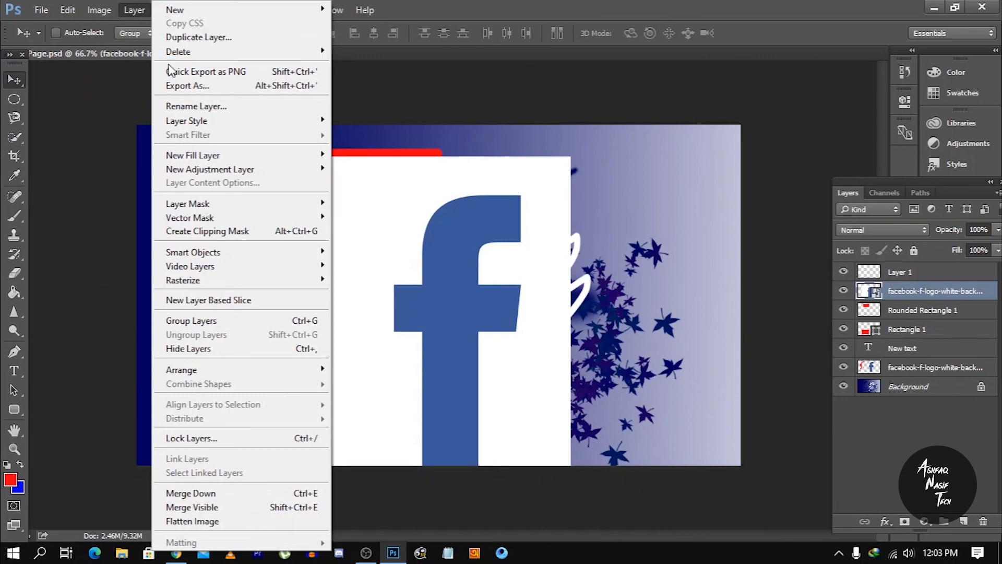
left_click(100, 203)
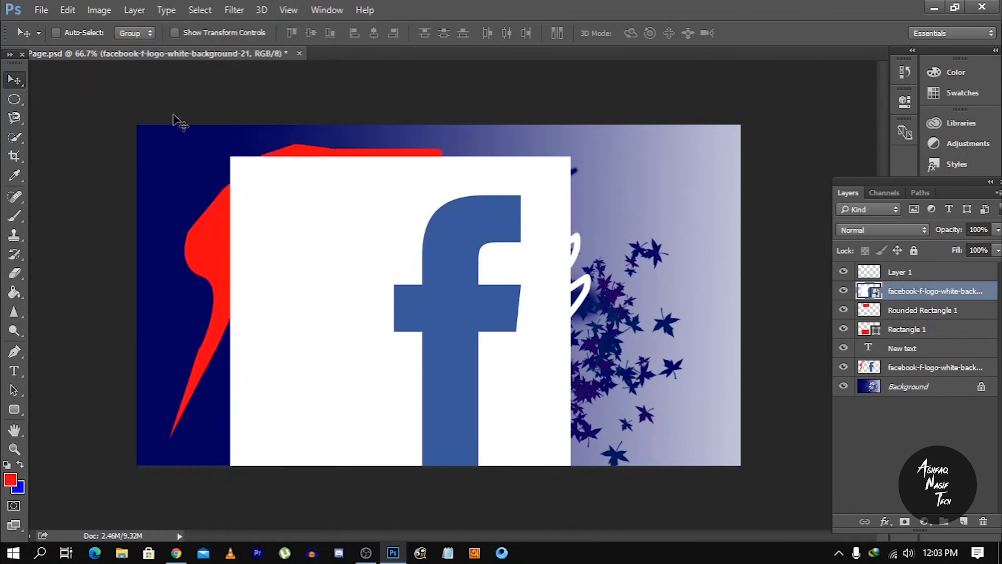
Hide the Layers panel and show it again
left_click(244, 9)
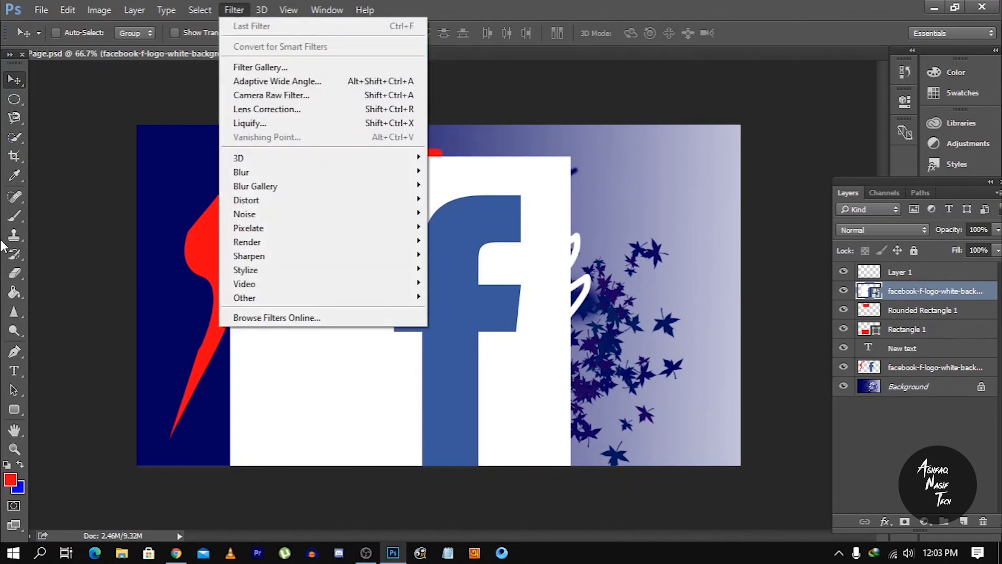
mouse_move(337, 10)
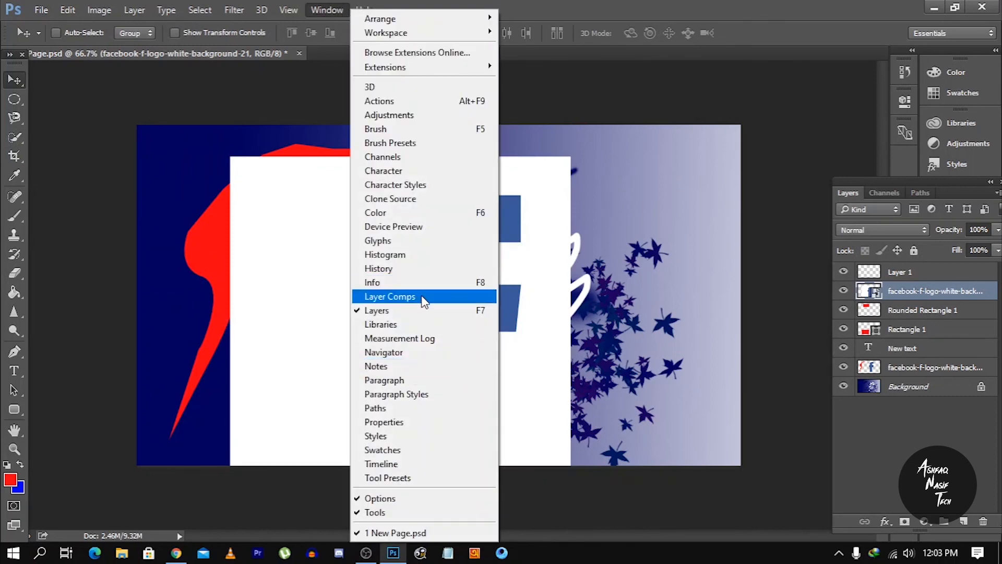
left_click(420, 310)
left_click(328, 9)
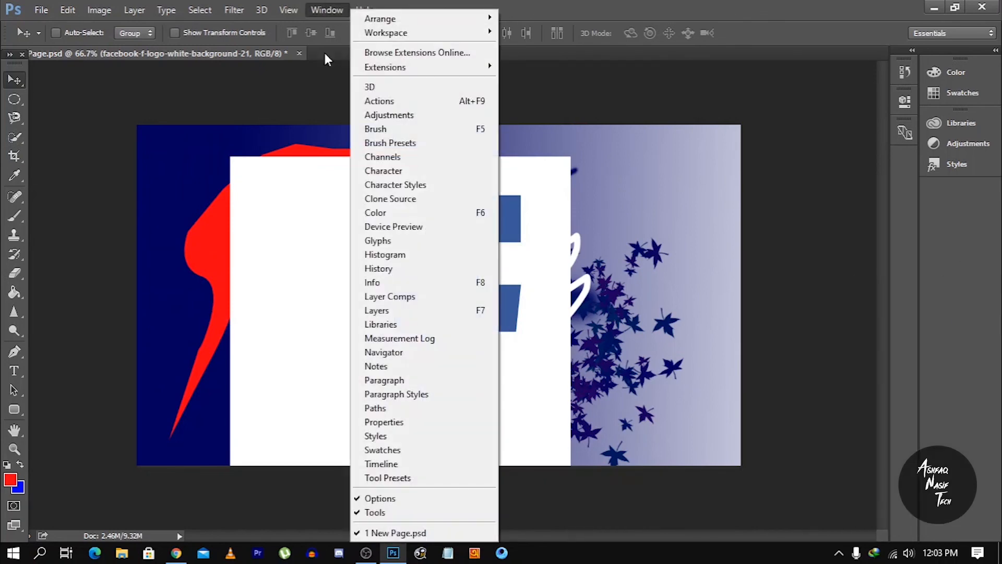
left_click(381, 310)
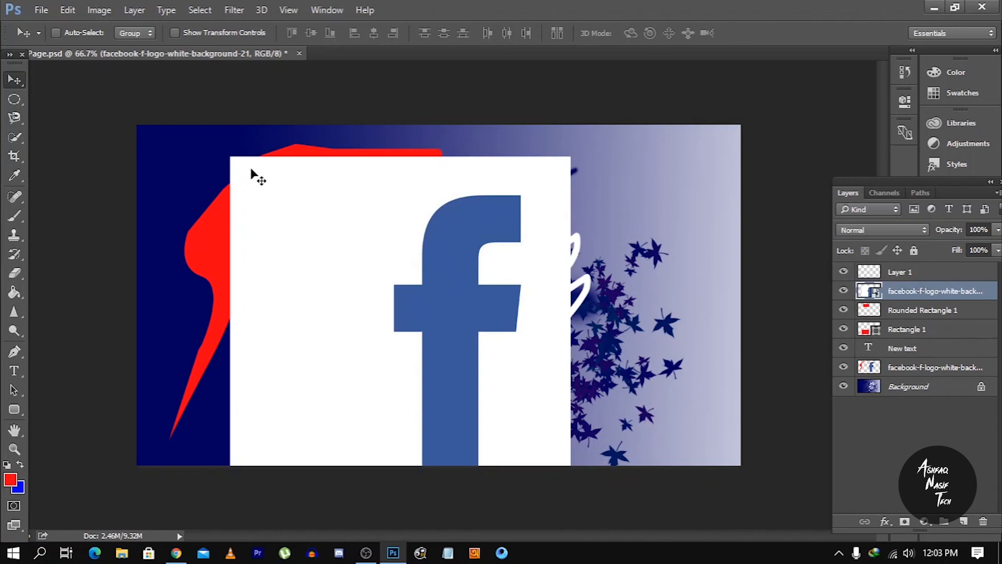
Move the placed logo image partly off the canvas's lower-left corner, and shift the New text layer right over the blue f
left_click_drag(365, 271, 312, 356)
left_click_drag(436, 307, 450, 331)
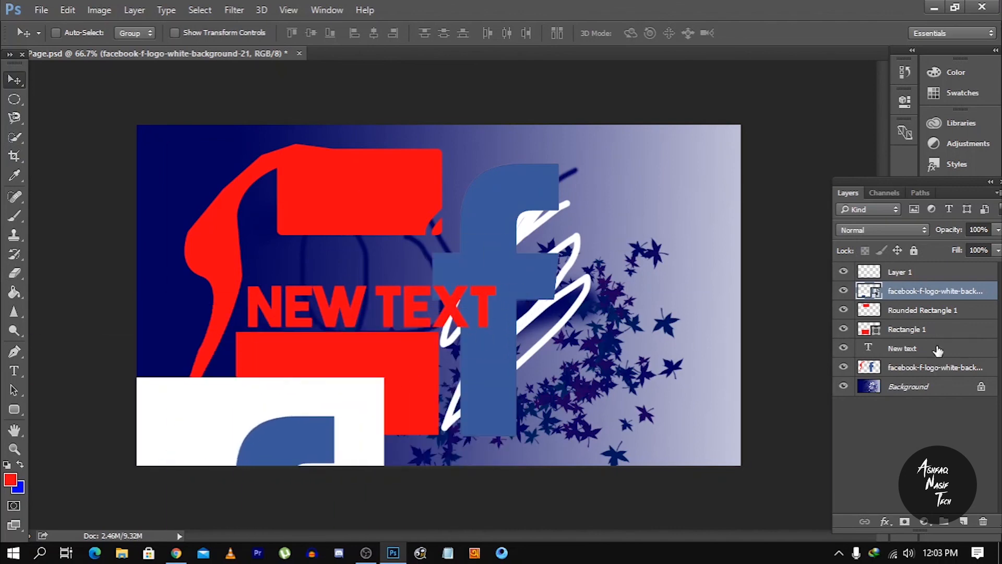
left_click(897, 346)
left_click_drag(313, 343, 503, 313)
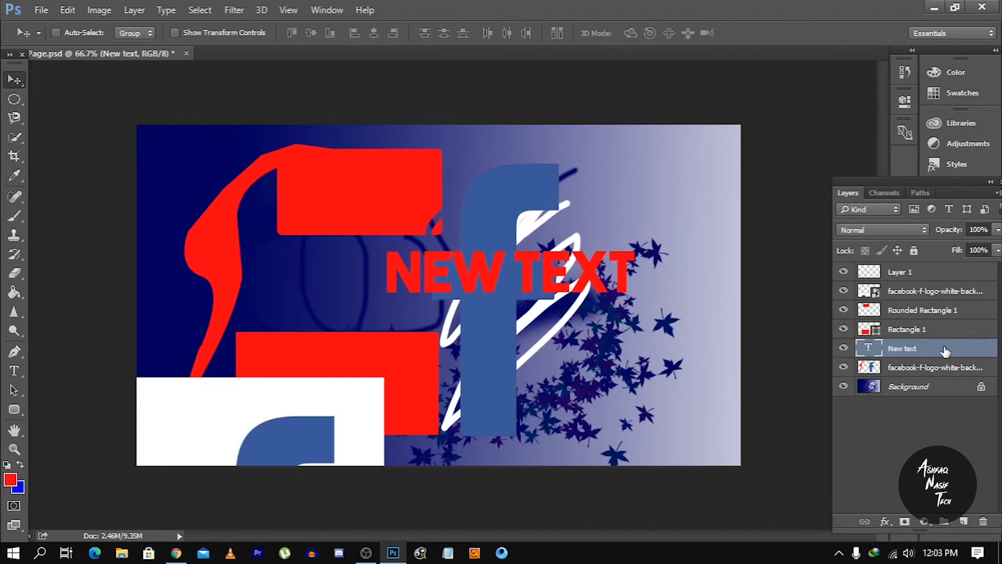
Apply Bevel & Emboss, a 10 px Stroke and Inner Shadow as layer style effects on the New text layer
right_click(945, 350)
left_click(686, 112)
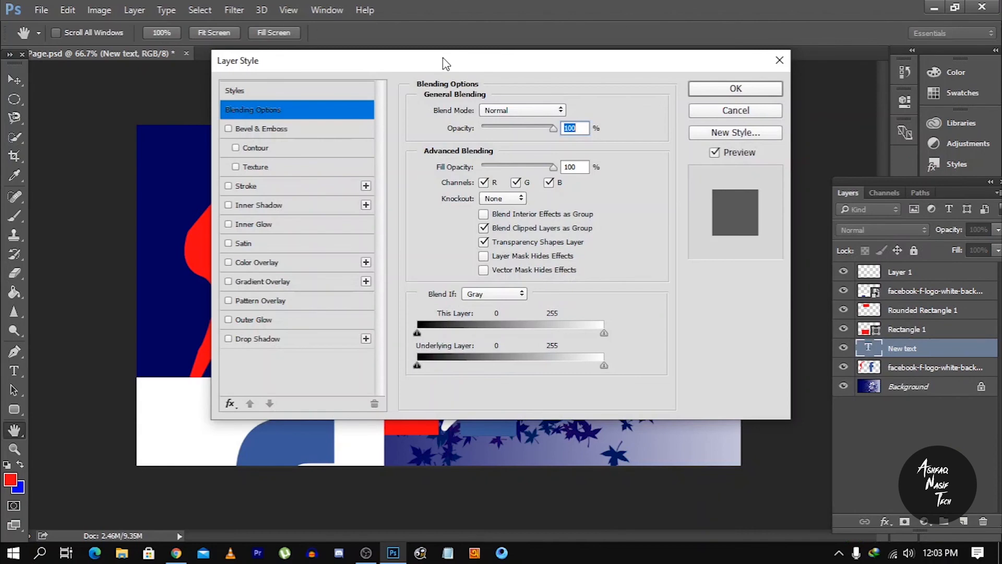
left_click_drag(443, 63, 875, 94)
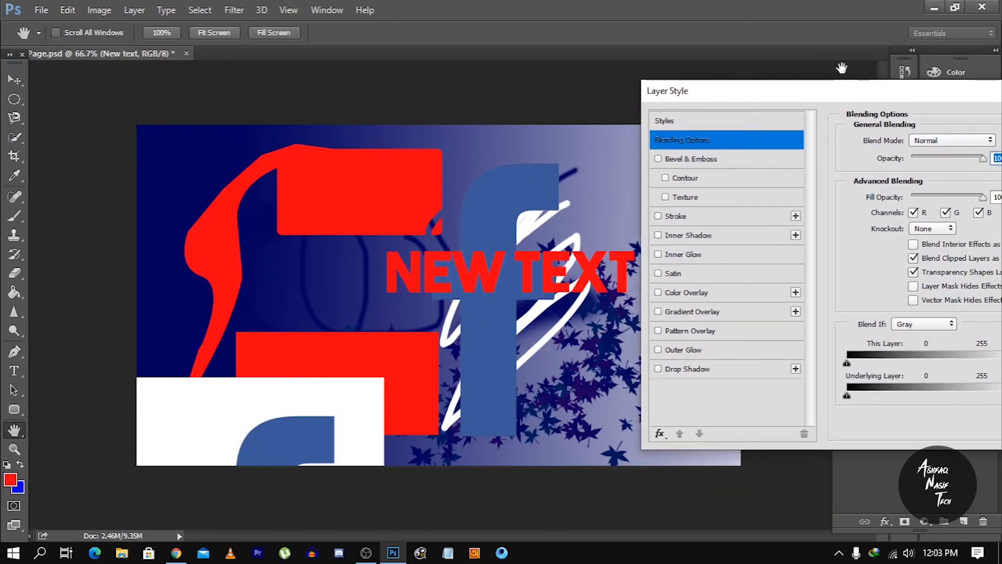
left_click(725, 165)
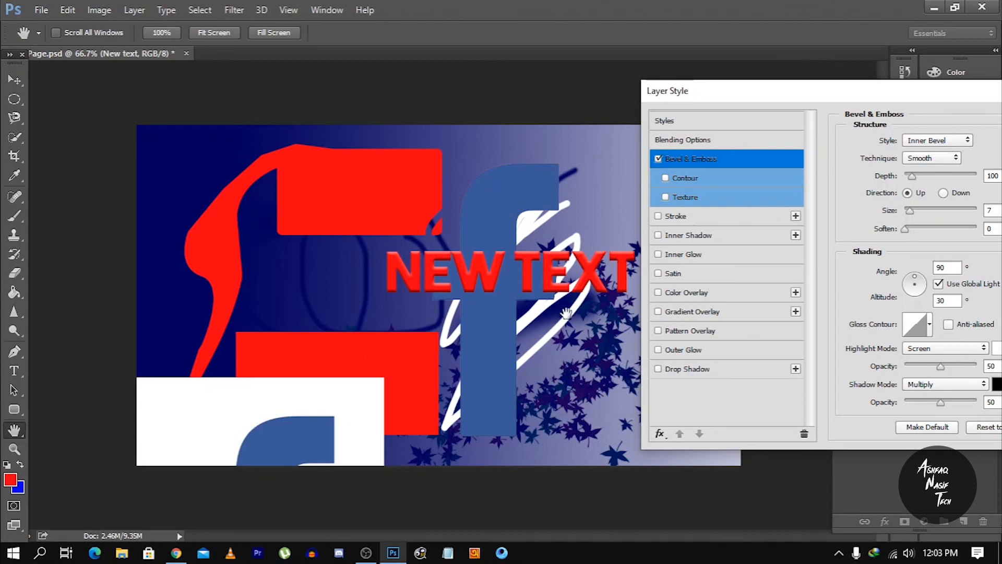
left_click(678, 217)
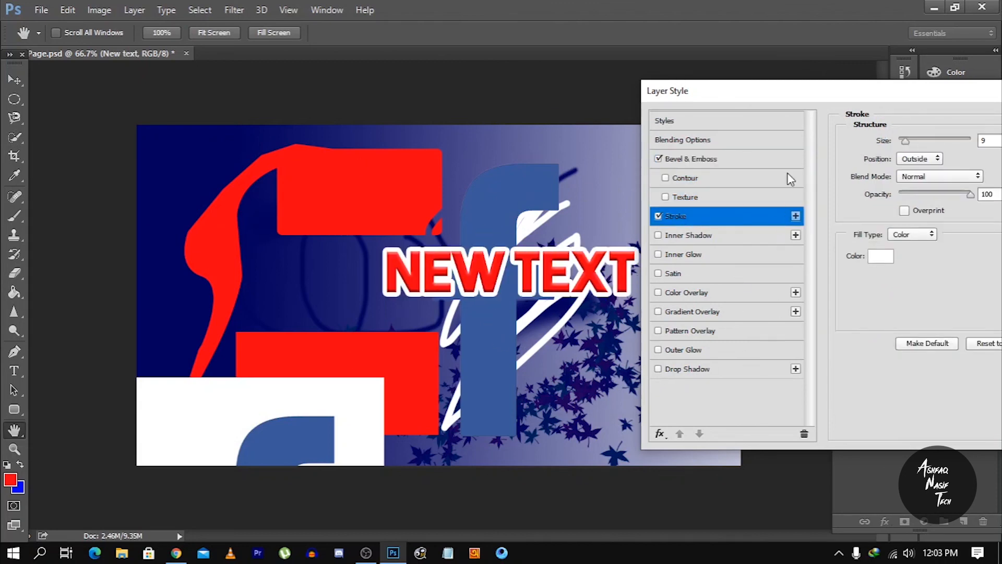
left_click_drag(893, 92, 861, 65)
left_click_drag(874, 117, 875, 119)
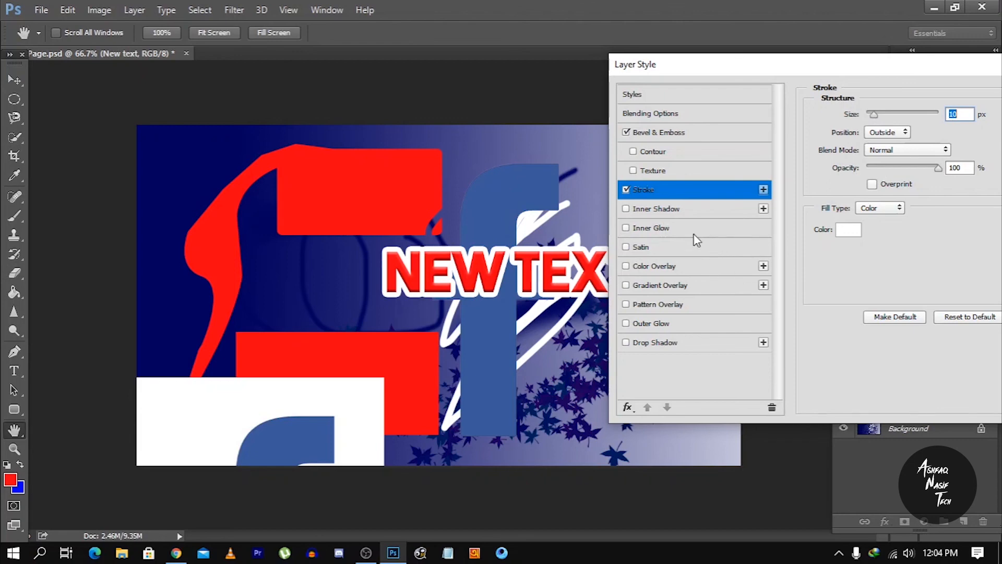
left_click(654, 207)
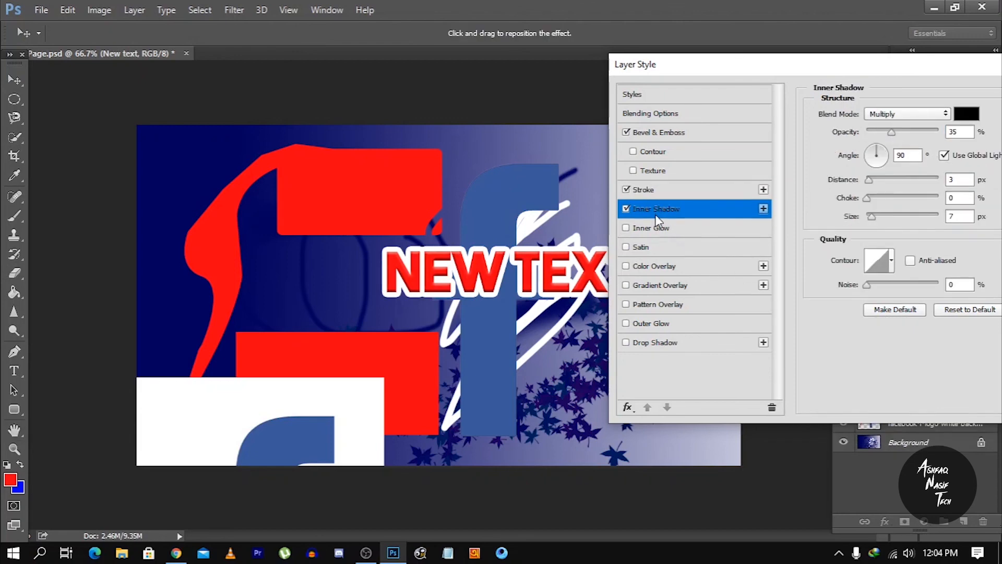
Try the Inner Glow and Satin effects on the New text layer, turning each off again
left_click(648, 232)
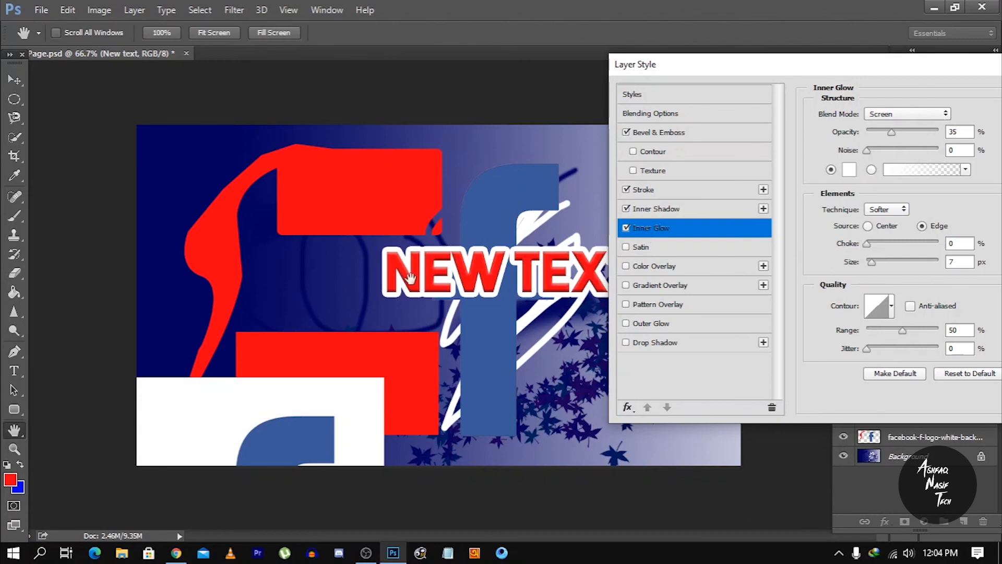
left_click(626, 227)
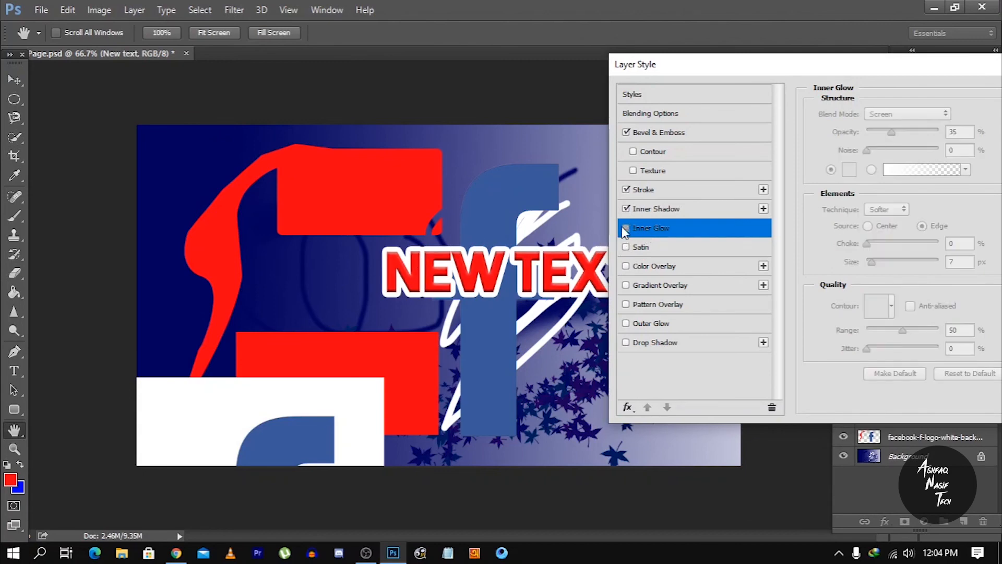
left_click(626, 247)
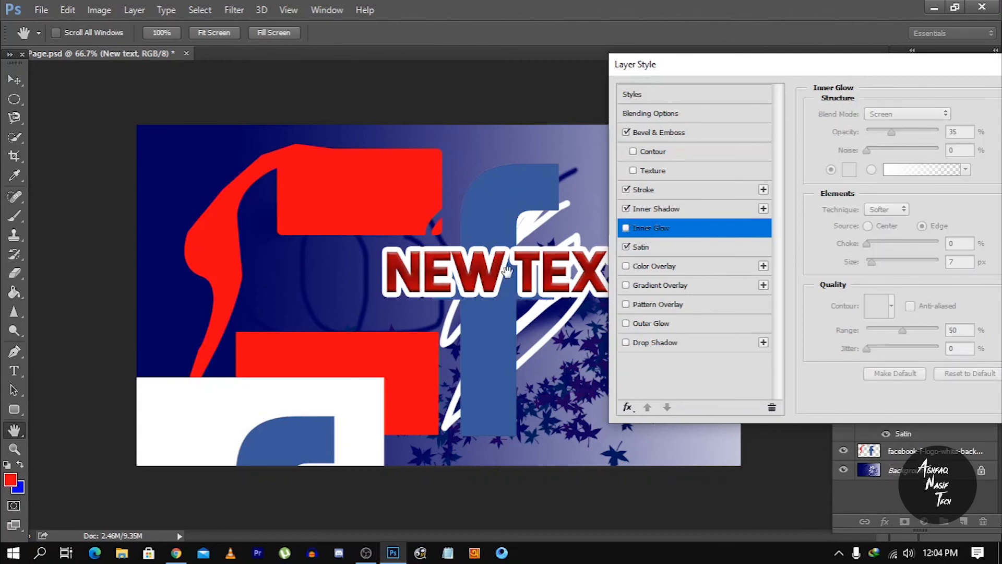
left_click(627, 247)
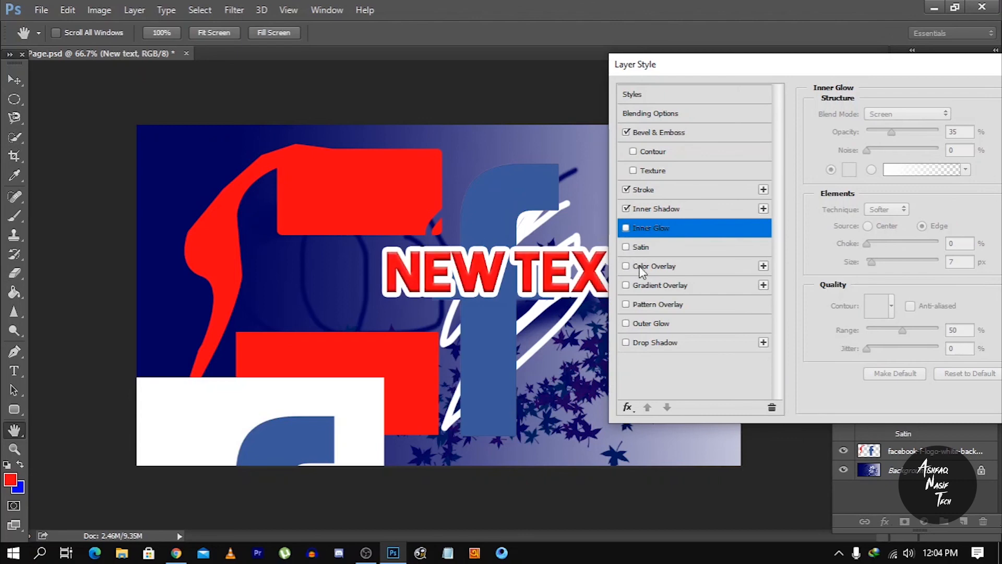
Try a Color Overlay effect in near-black #010000 on the New text layer
left_click(643, 266)
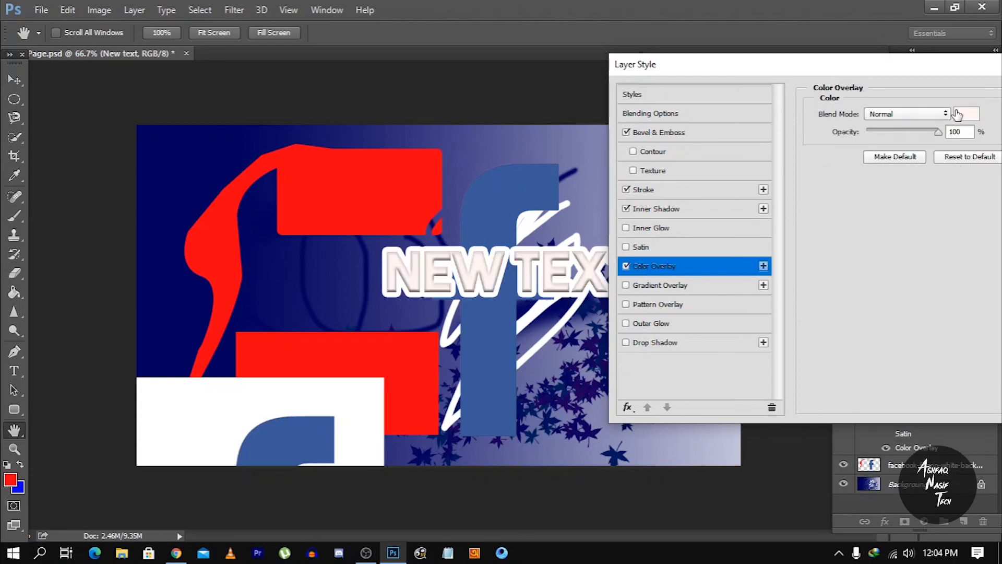
left_click(964, 115)
left_click(671, 374)
left_click(681, 422)
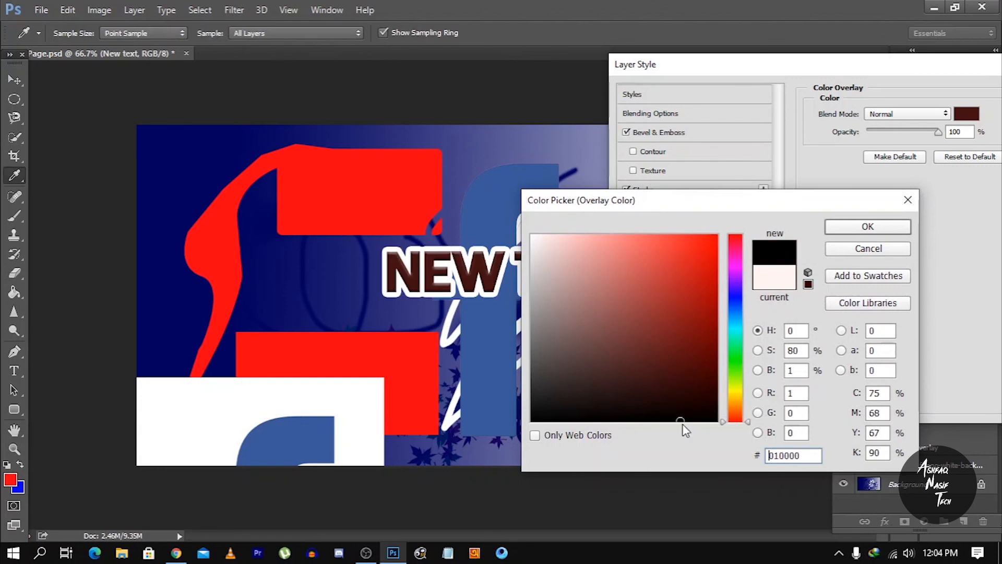
left_click(838, 229)
Try a blue-yellow-blue Gradient Overlay on the New text layer in place of the Color Overlay, and turn it off again
left_click(660, 287)
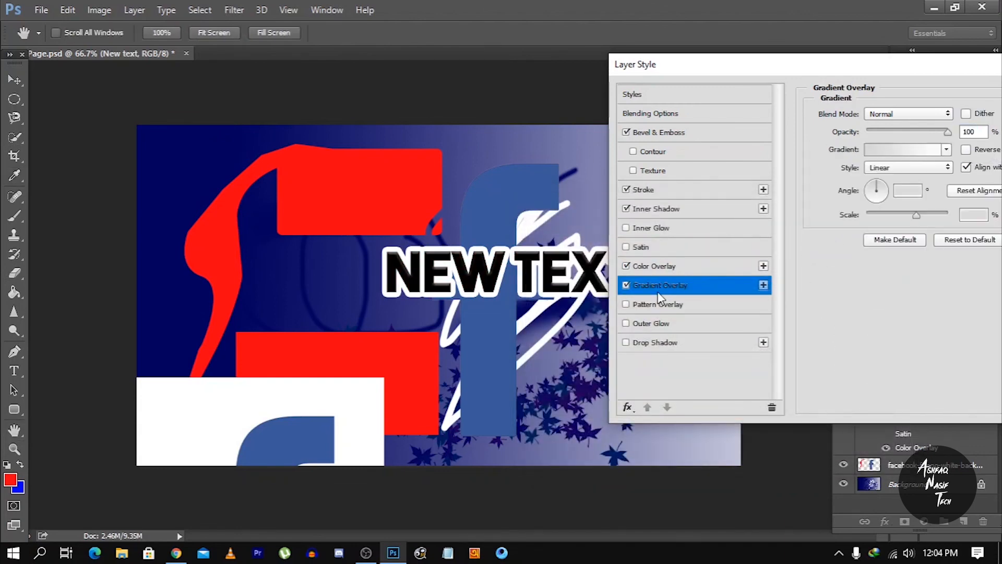
left_click(627, 266)
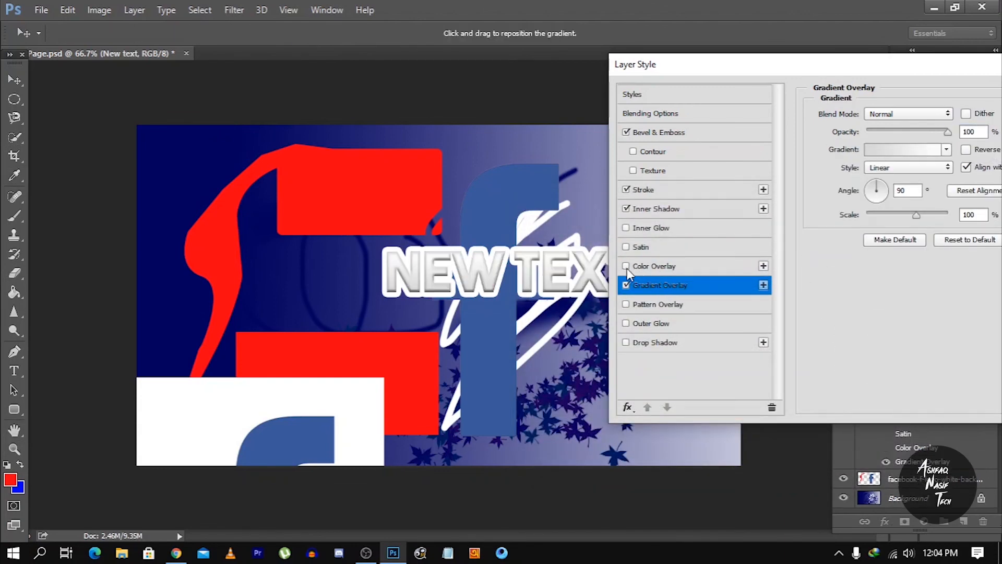
left_click(871, 152)
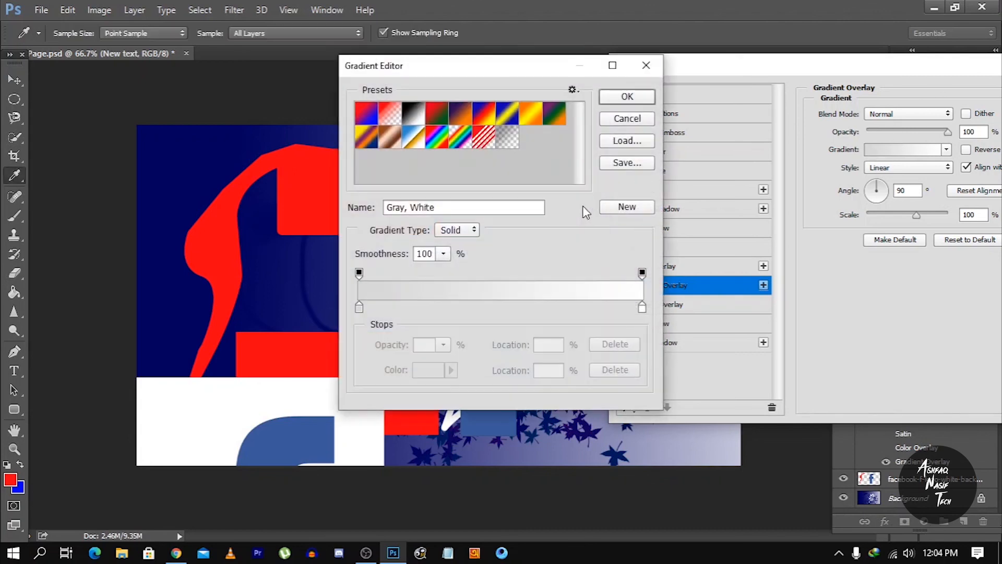
left_click(510, 109)
left_click(628, 97)
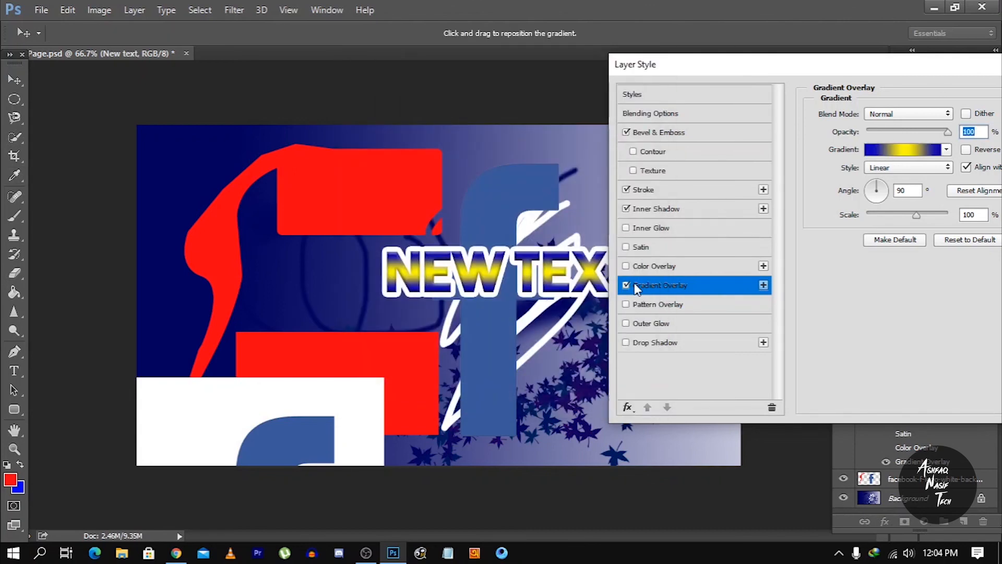
left_click(627, 285)
Try the Pattern Overlay effect on the New text layer and turn it off again
left_click(627, 304)
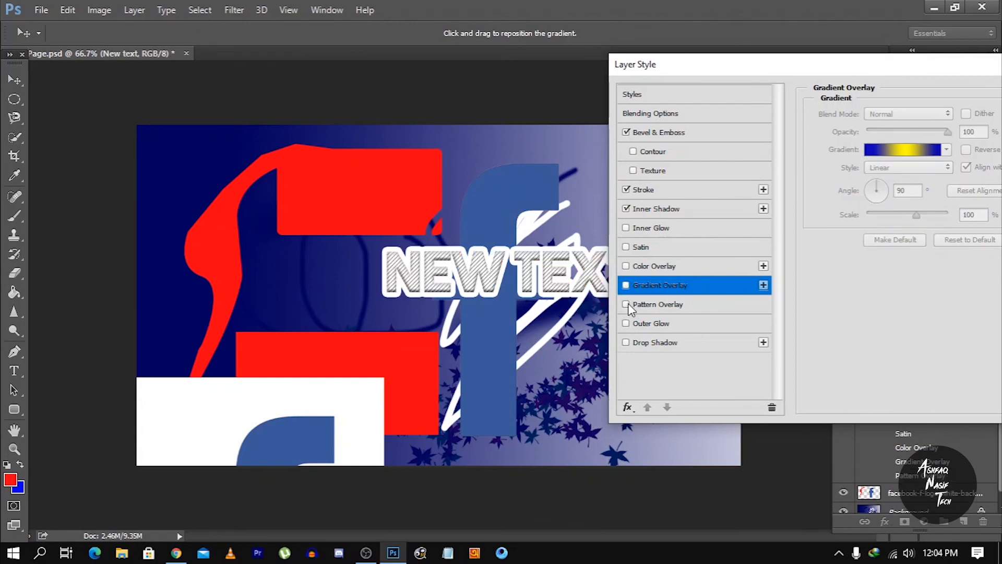
left_click(627, 304)
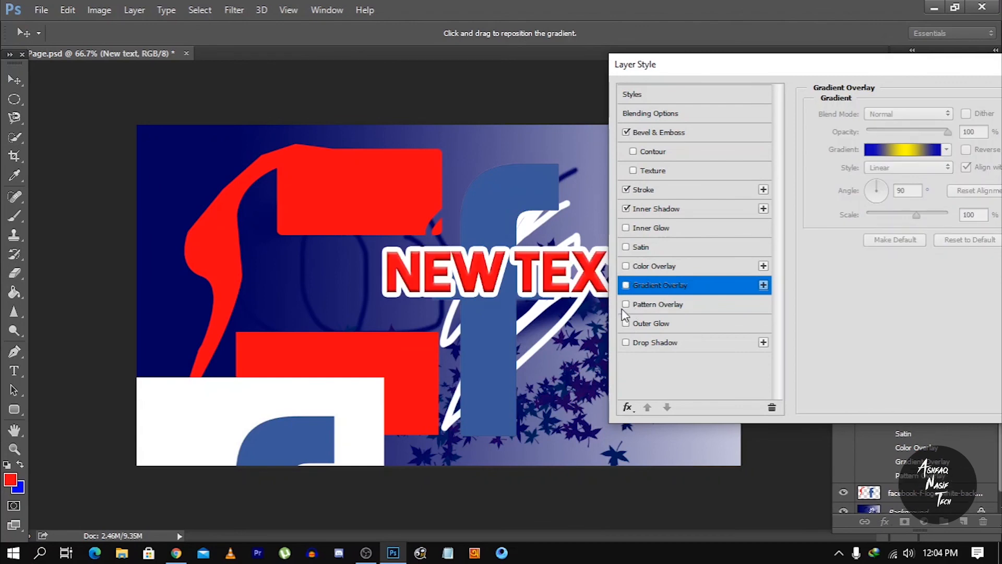
left_click(627, 304)
left_click(627, 304)
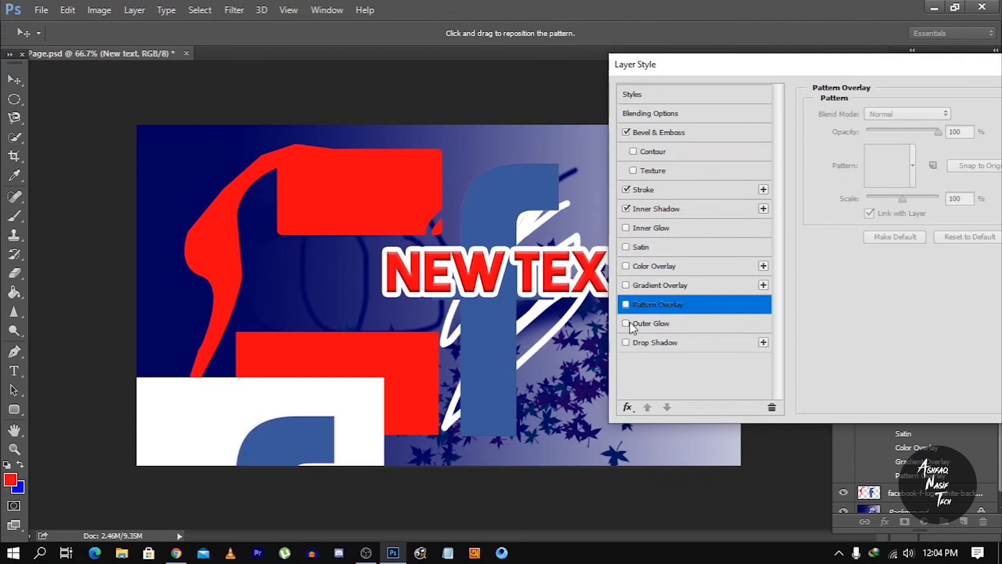
Add an Outer Glow effect to the New text layer and increase the glow's size
left_click(627, 324)
left_click(641, 324)
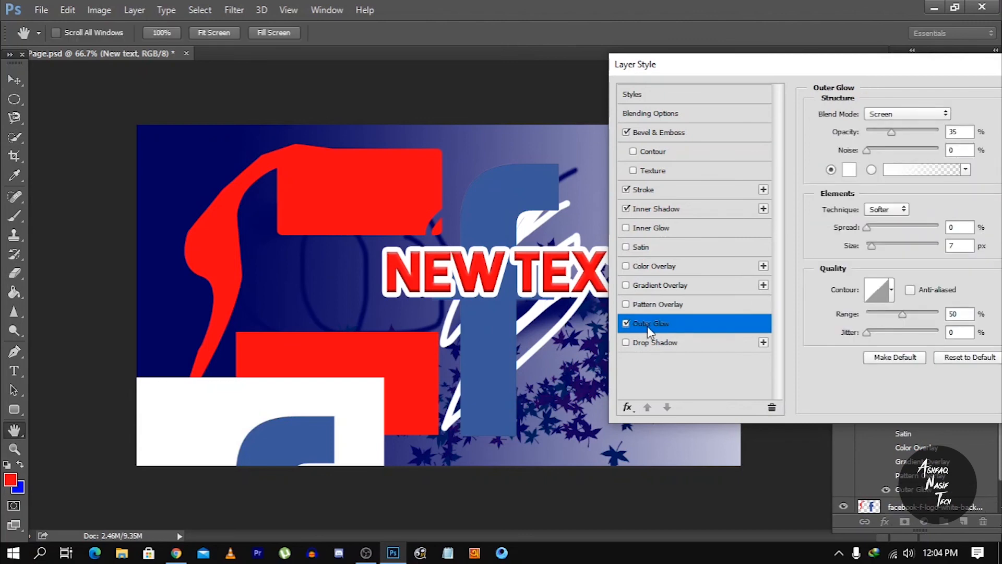
left_click_drag(872, 246, 894, 246)
Add a Drop Shadow with 33 px distance and 43 px size to the New text layer, and apply the layer style
left_click(690, 345)
left_click_drag(589, 311, 590, 312)
mouse_move(871, 216)
left_mouse_down()
mouse_move(891, 218)
mouse_move(882, 216)
left_mouse_up()
left_click_drag(891, 178, 889, 182)
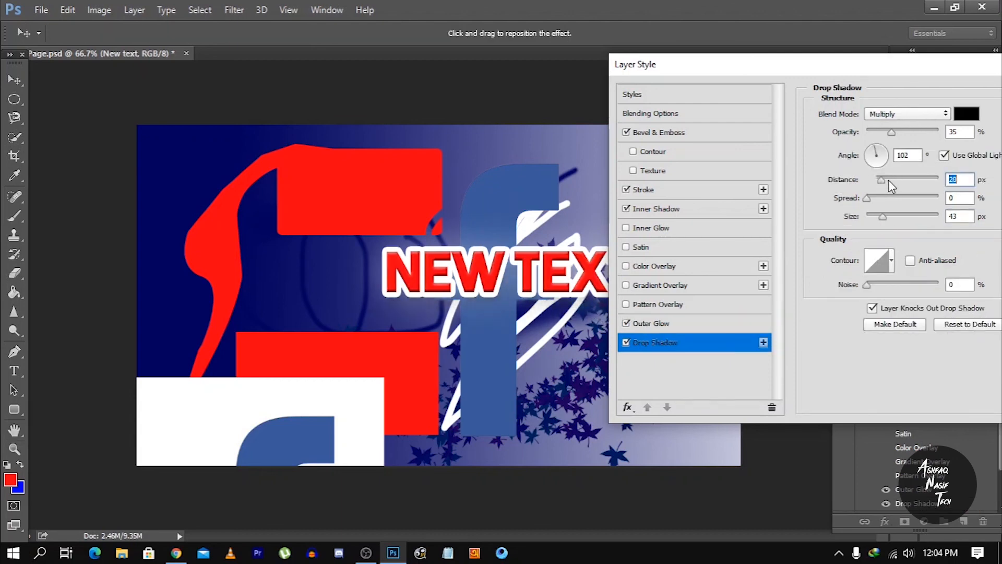
left_click_drag(741, 65, 467, 83)
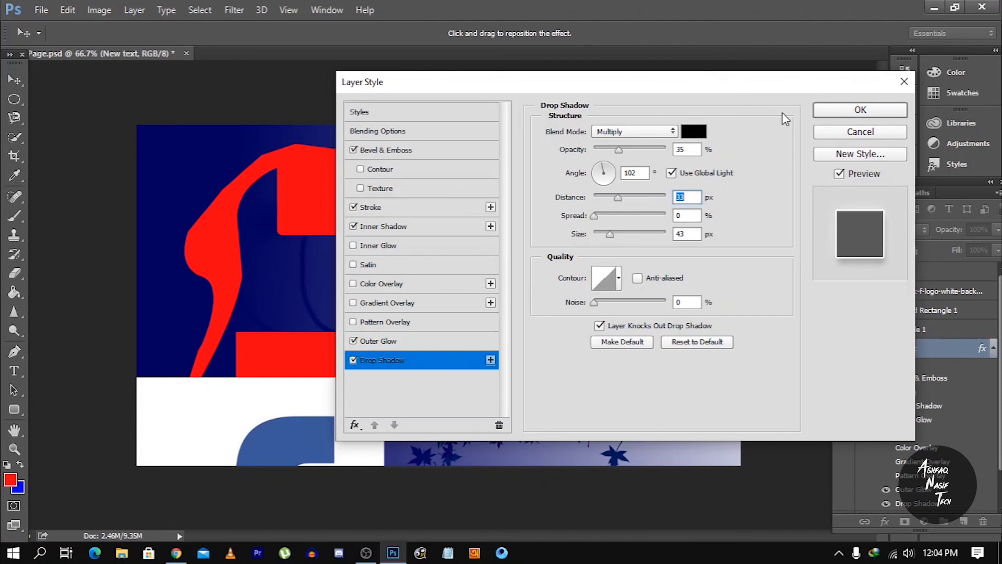
left_click(840, 110)
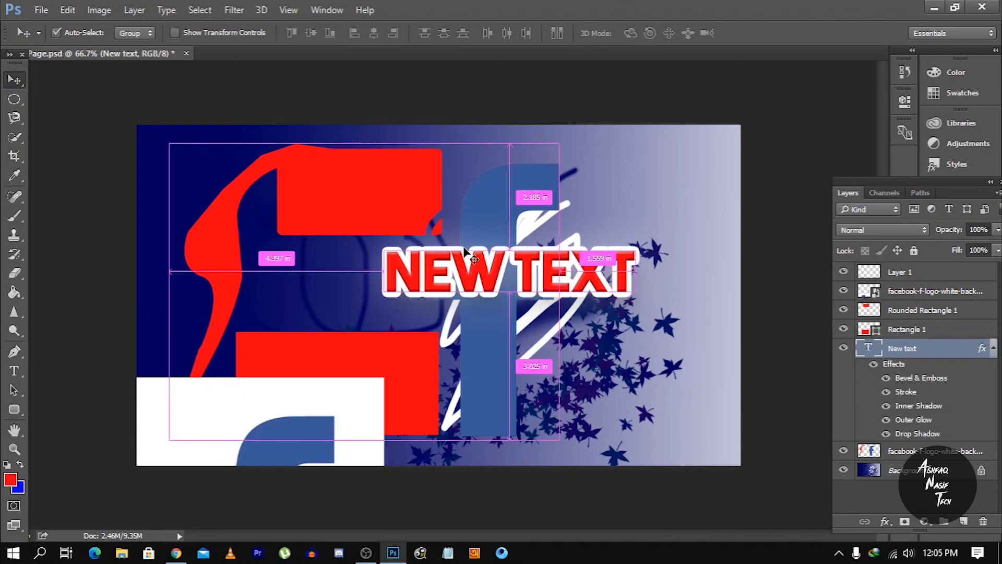
Rotate the New text layer counterclockwise with Free Transform so the text slopes upward to the right
key("ctrl+t")
left_click_drag(681, 340, 727, 273)
key("Return")
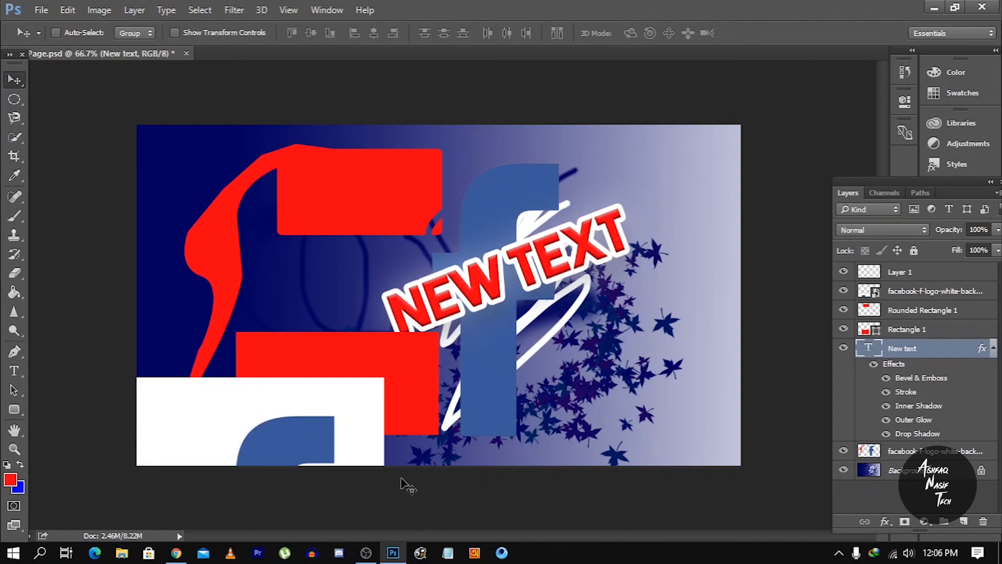
left_click(367, 553)
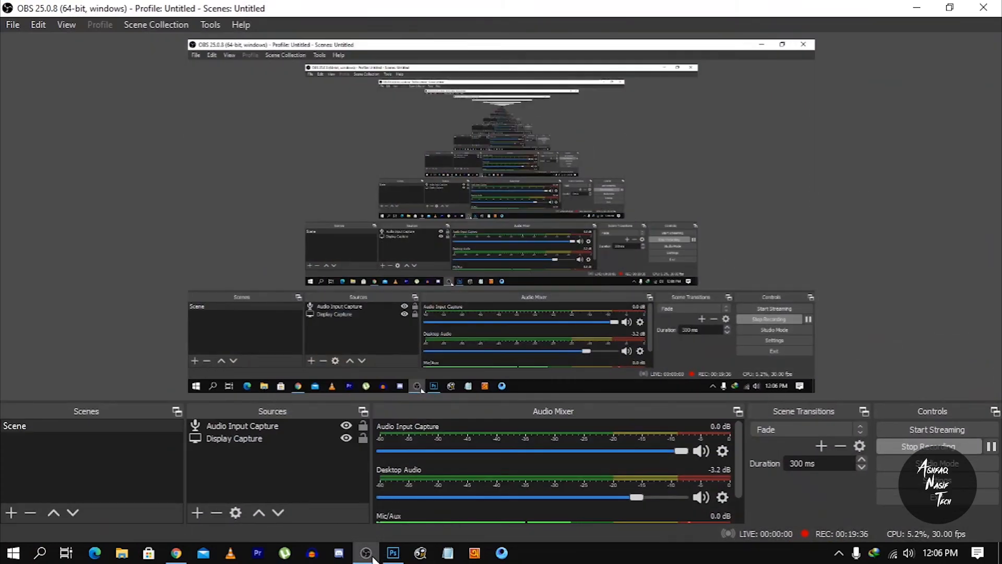